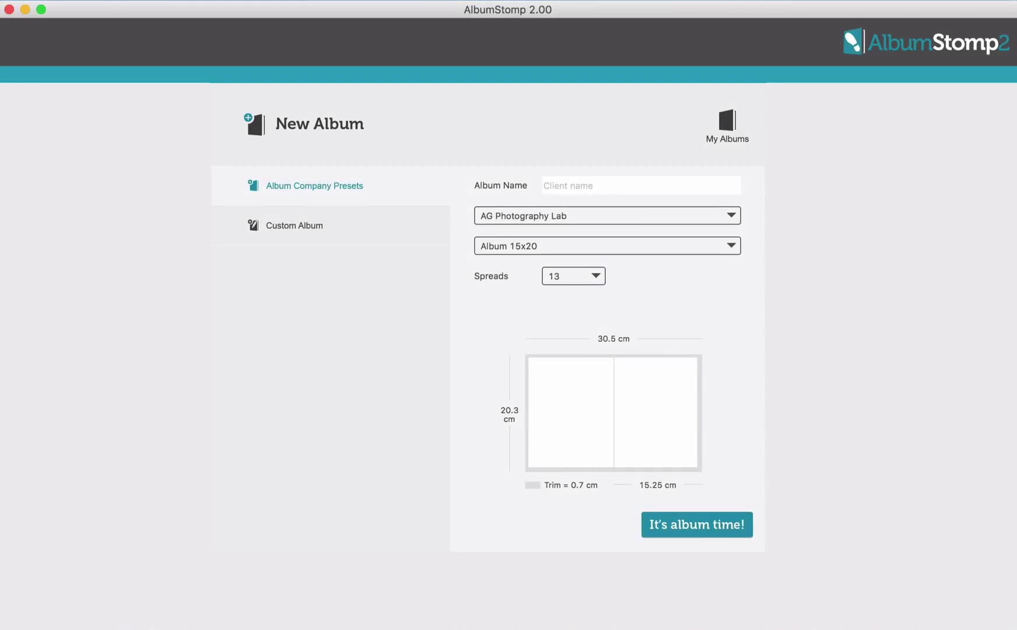
# Name the album 'Kyle & Jenny' and use the Queensberry Flushmount Album - 10x10 preset
pyautogui.click(354, 214)
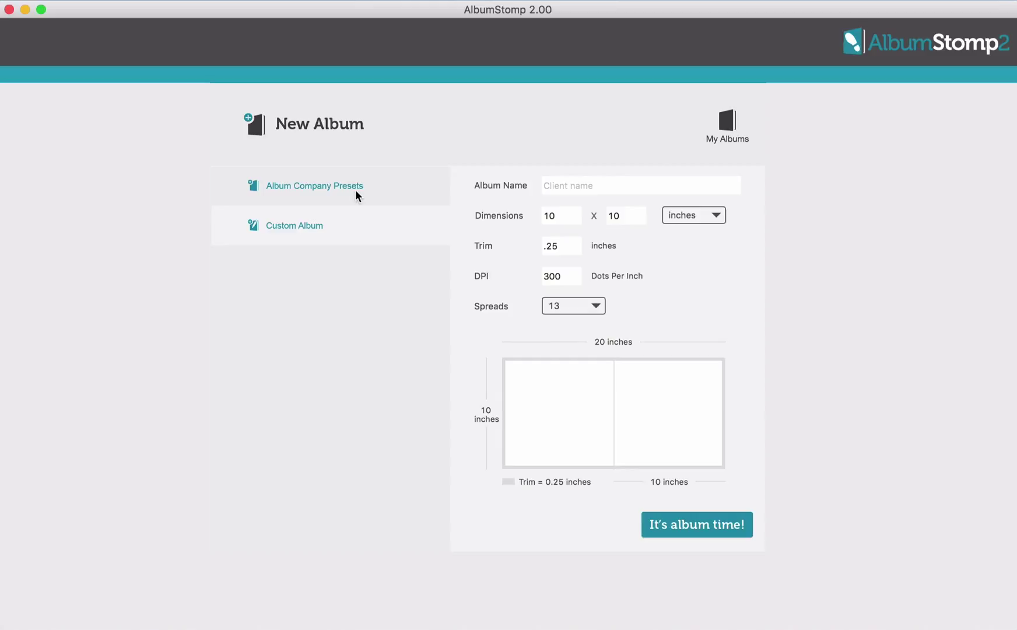
pyautogui.click(356, 186)
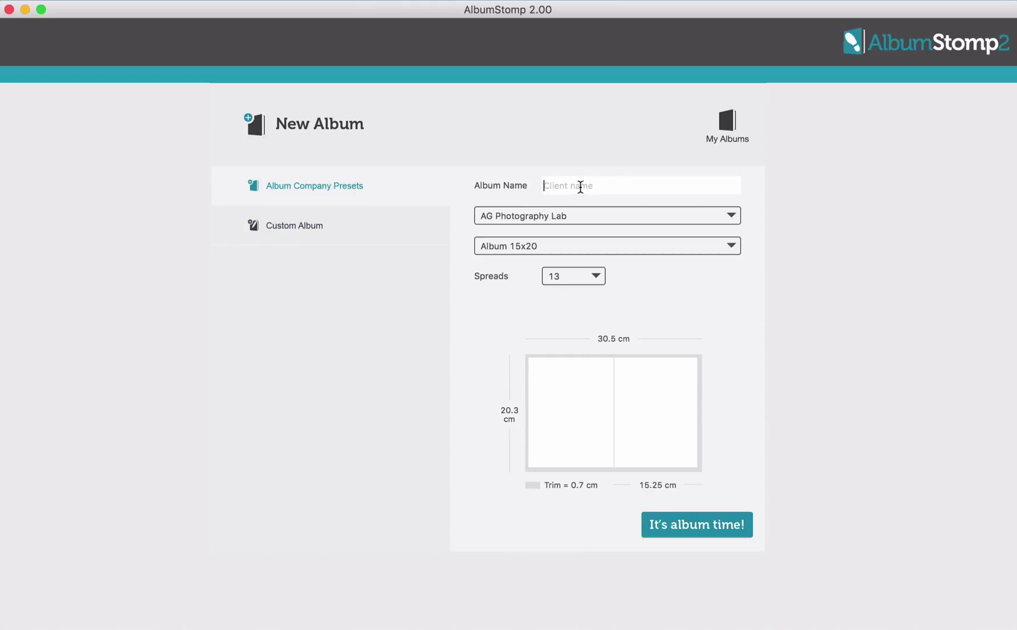
pyautogui.write('Kyle & Jenny')
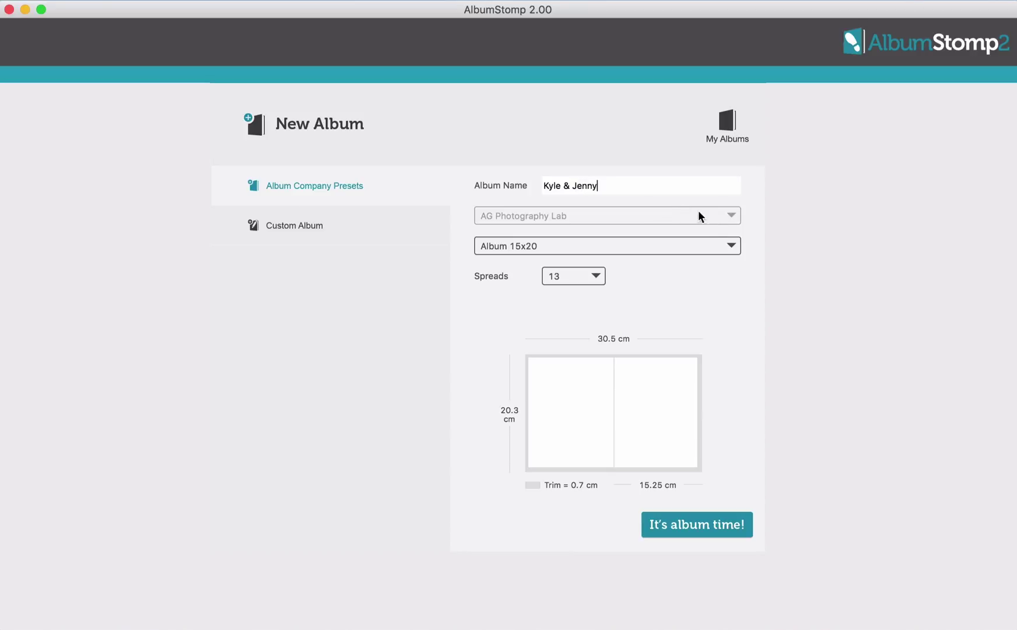
pyautogui.click(728, 215)
pyautogui.scroll(-10, 796, 416)
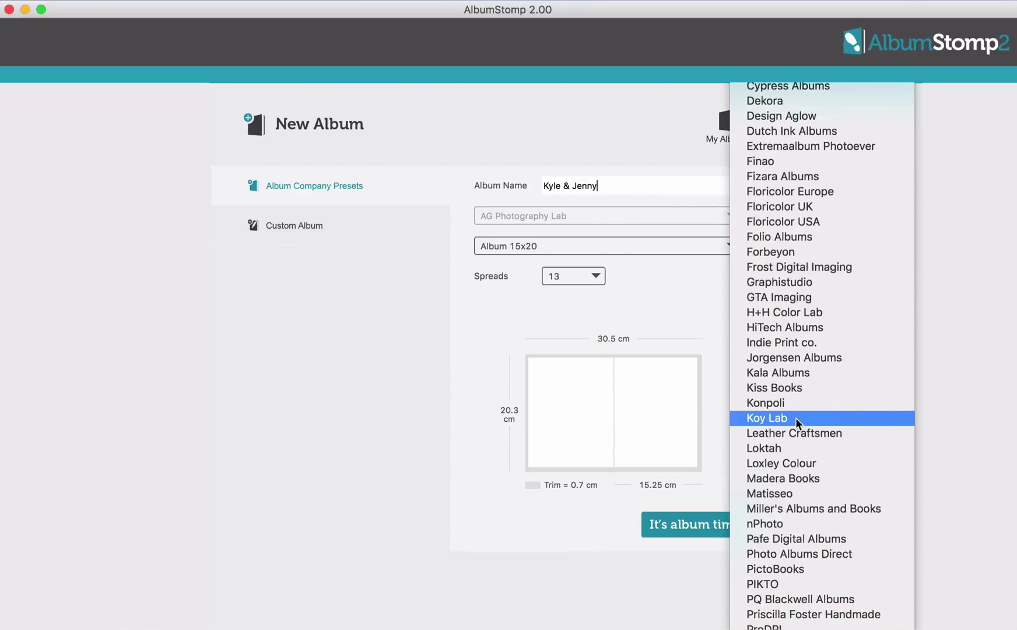
pyautogui.click(788, 568)
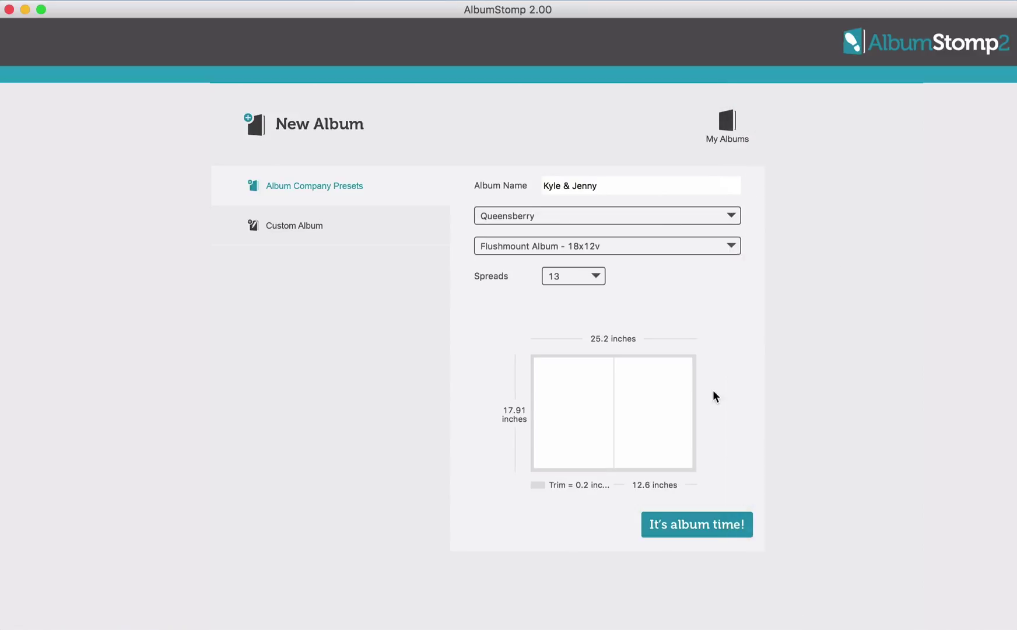
pyautogui.click(732, 246)
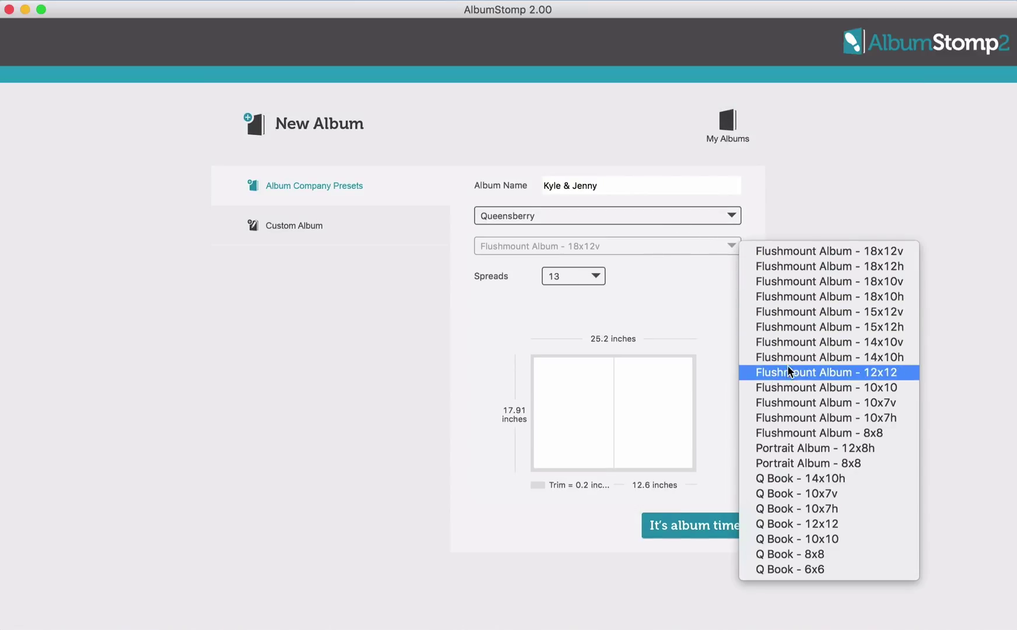
pyautogui.press('Escape')
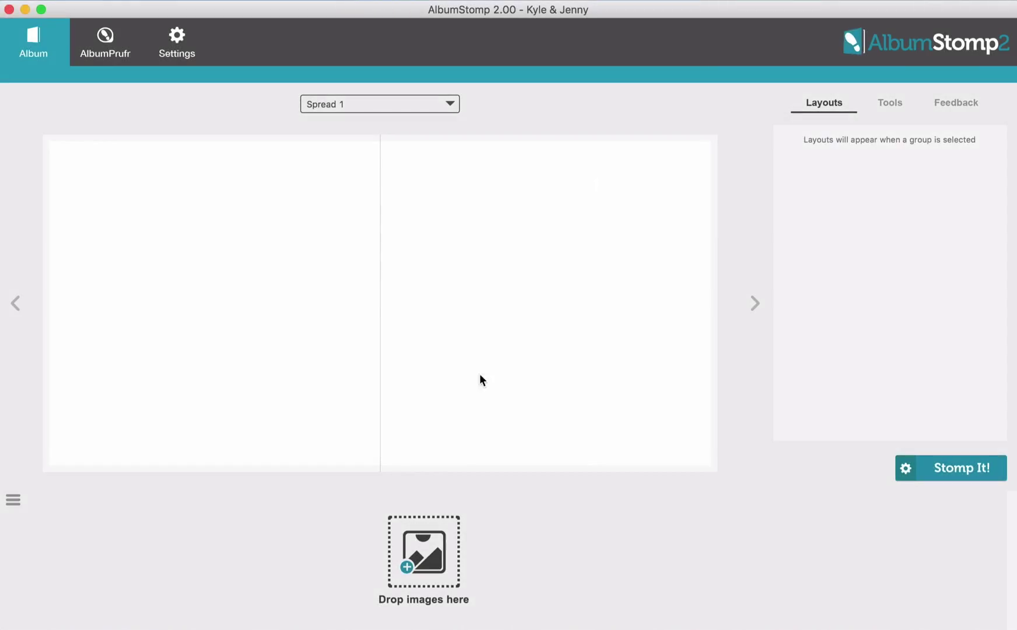
# Change the default Stomp Group margin from 20 to 30 in Design Default Settings
pyautogui.click(174, 39)
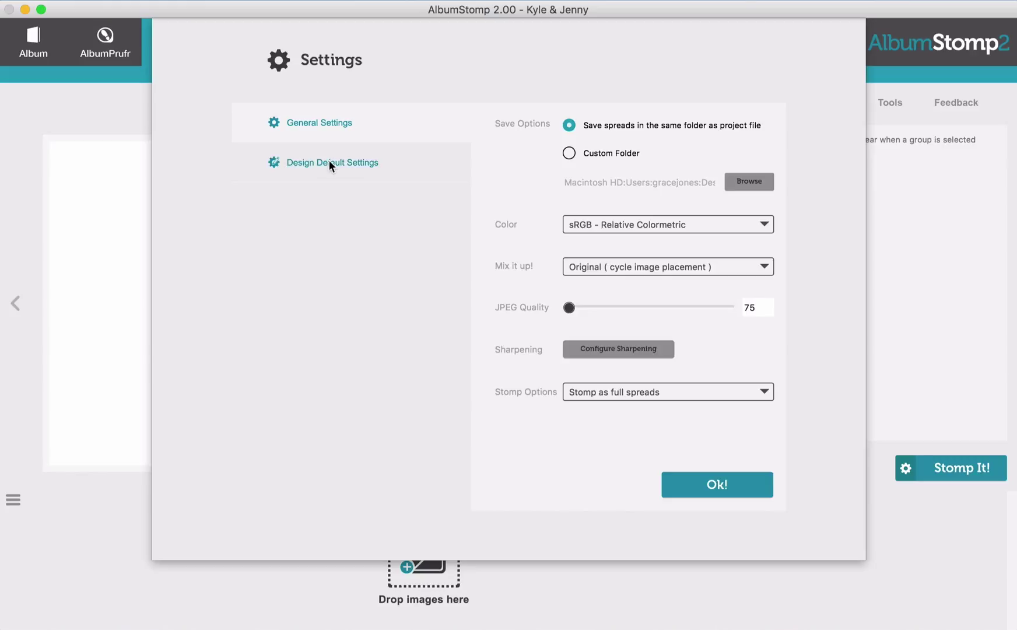
pyautogui.click(347, 162)
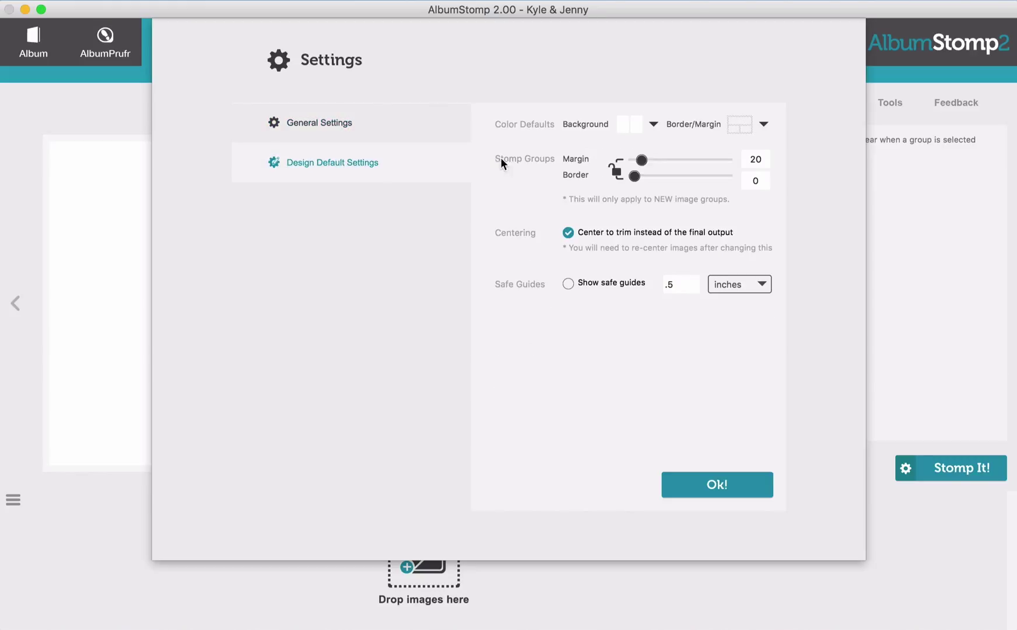
pyautogui.click(754, 159)
pyautogui.press('BackSpace')
pyautogui.write('3')
pyautogui.press('Tab')
pyautogui.click(739, 485)
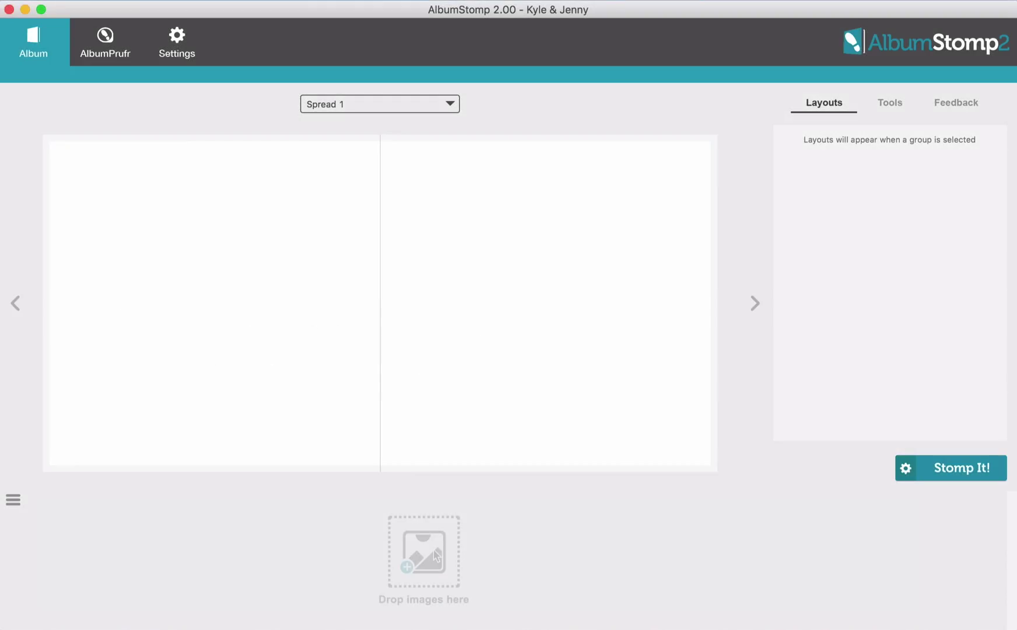
pyautogui.press('super+Tab')
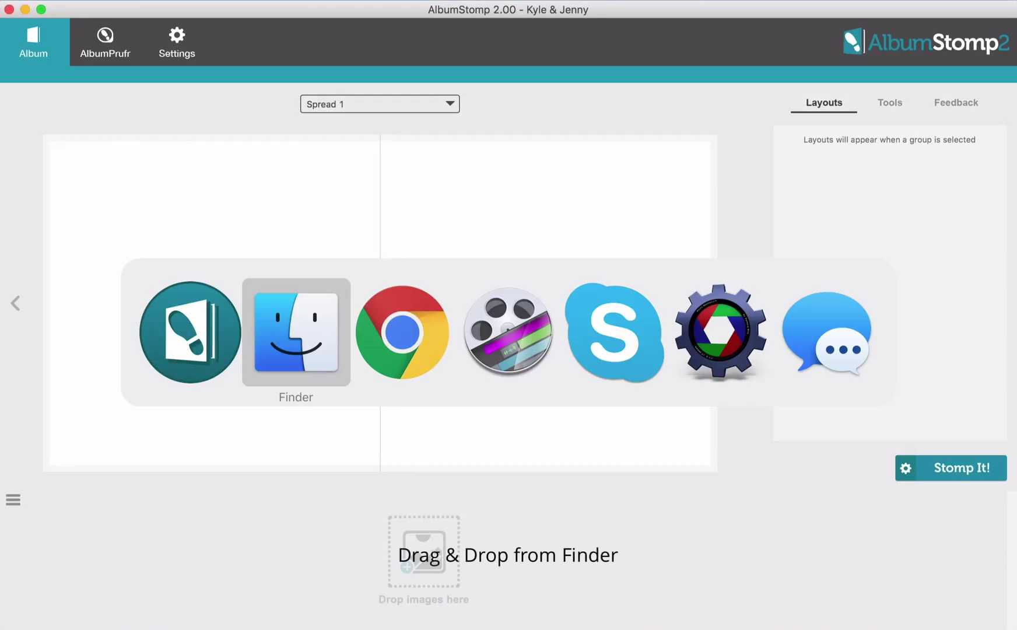
pyautogui.click(361, 423)
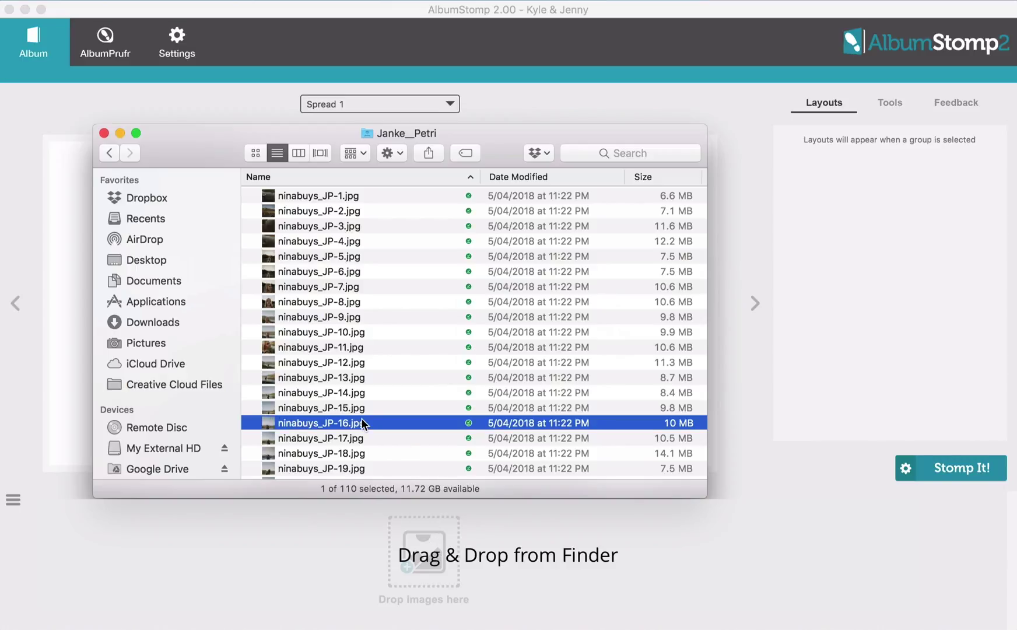
pyautogui.press('super+a')
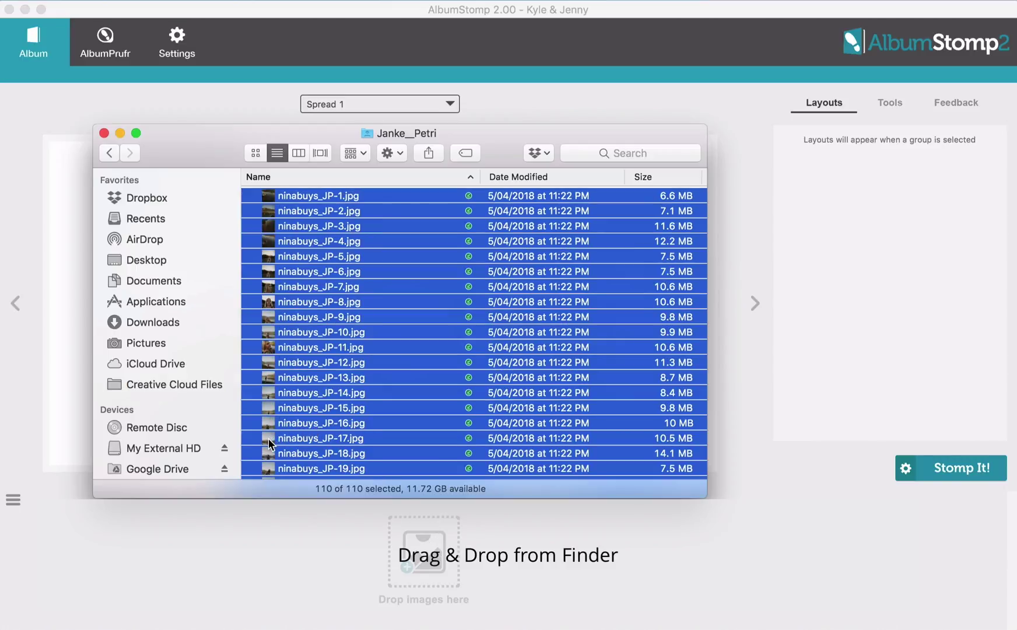
pyautogui.moveTo(326, 392); pyautogui.dragTo(433, 557)
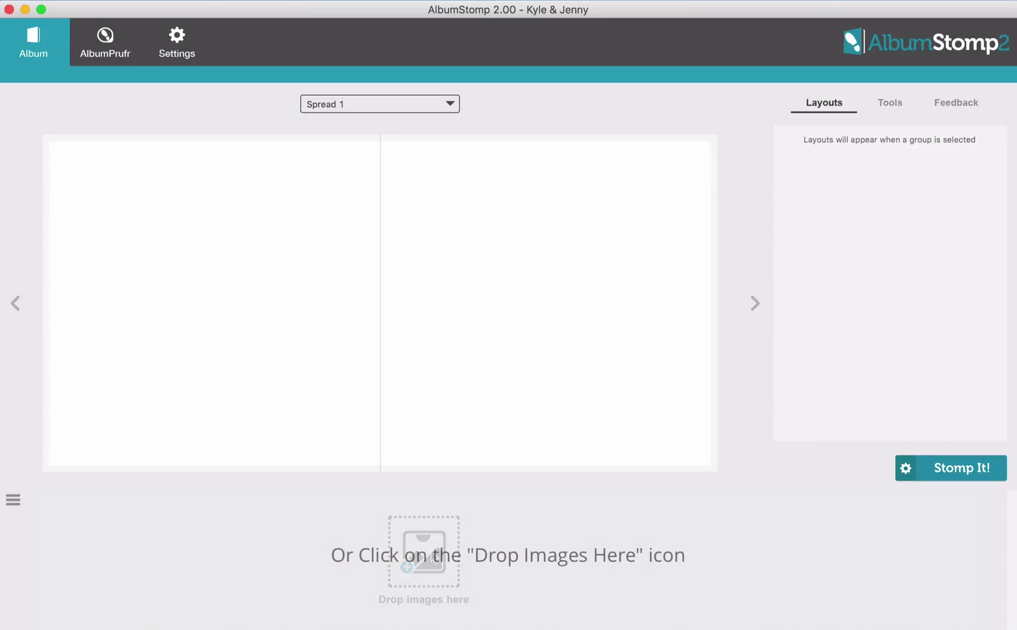
pyautogui.click(432, 557)
pyautogui.doubleClick(393, 98)
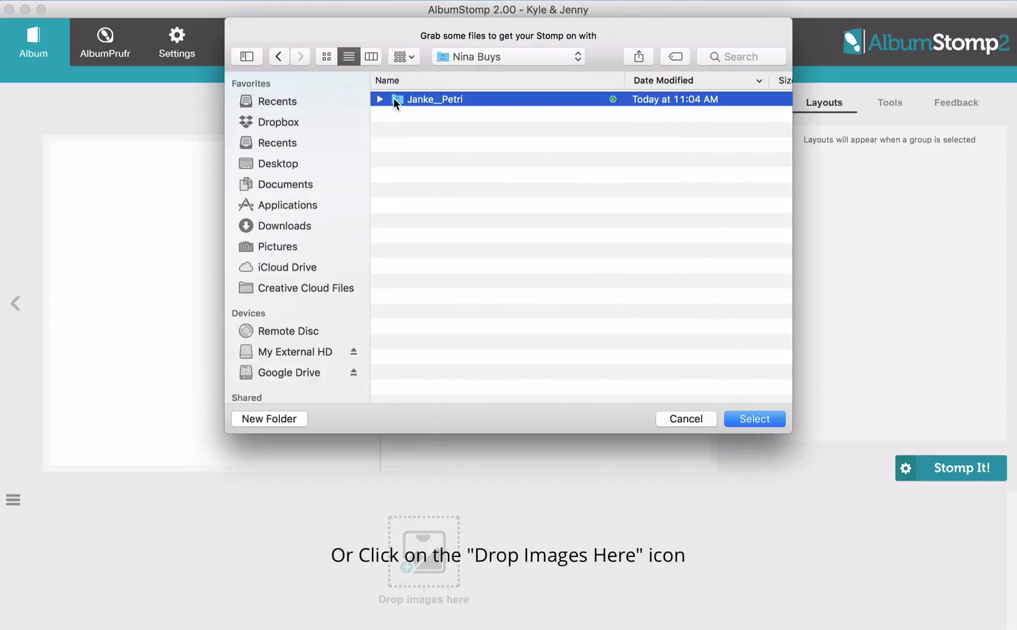
pyautogui.press('super+a')
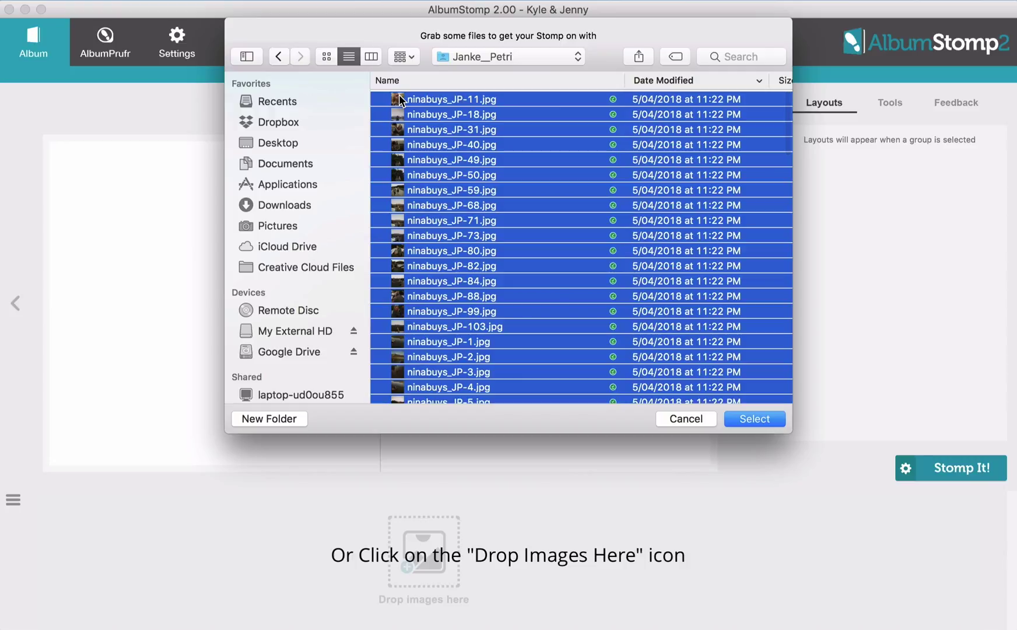
pyautogui.click(752, 420)
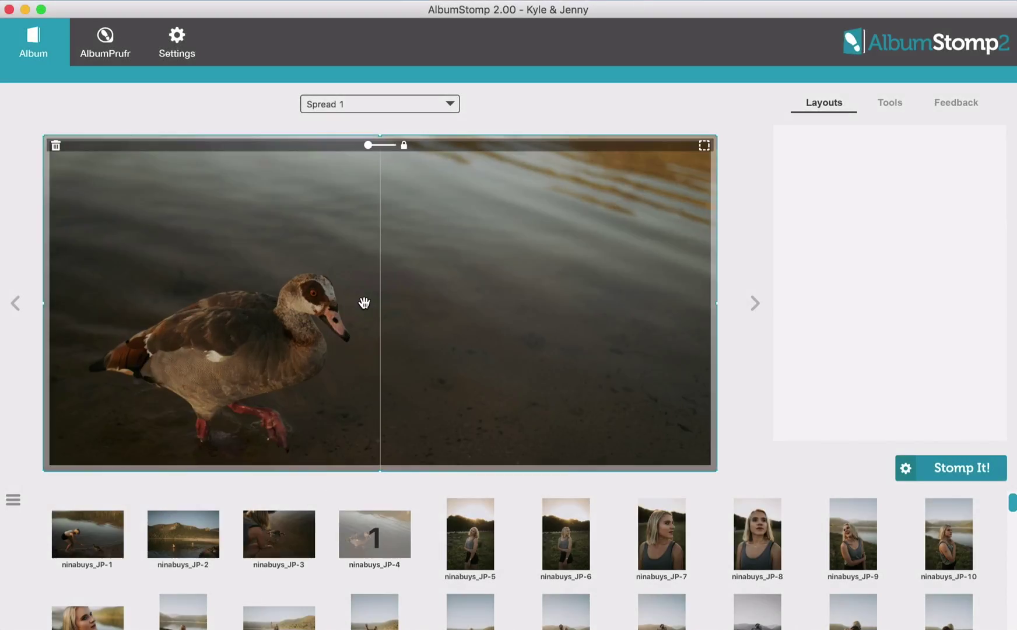
# Place JP-13, JP-17 and JP-19 on Spread 2 in a three-across layout
pyautogui.click(754, 303)
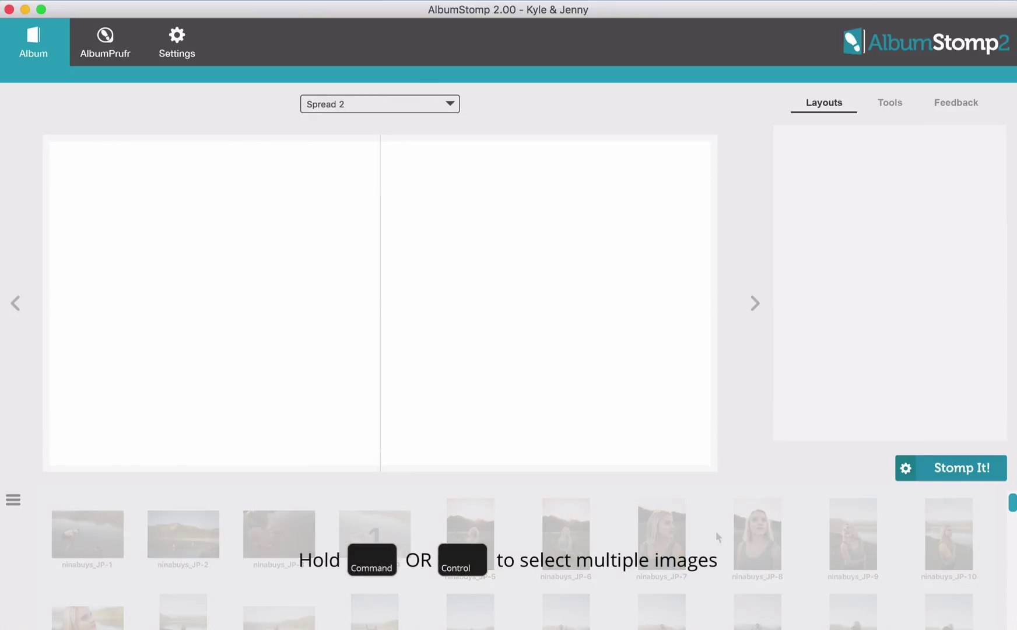
pyautogui.scroll(-2, 716, 531)
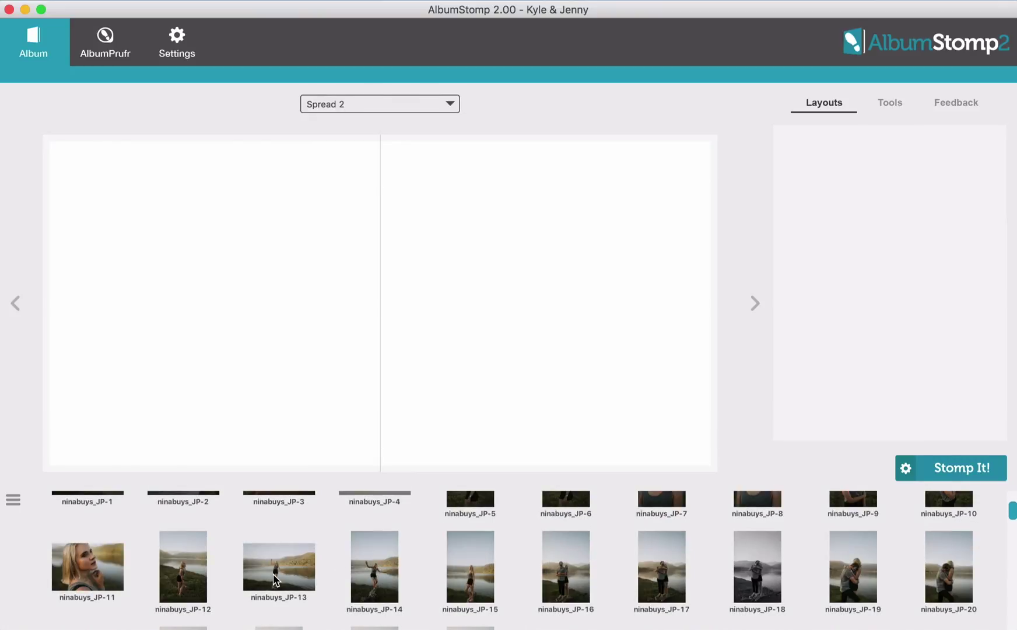
pyautogui.keyDown('super'); pyautogui.click(669, 570); pyautogui.keyUp('super')
pyautogui.keyDown('super'); pyautogui.click(860, 579); pyautogui.keyUp('super')
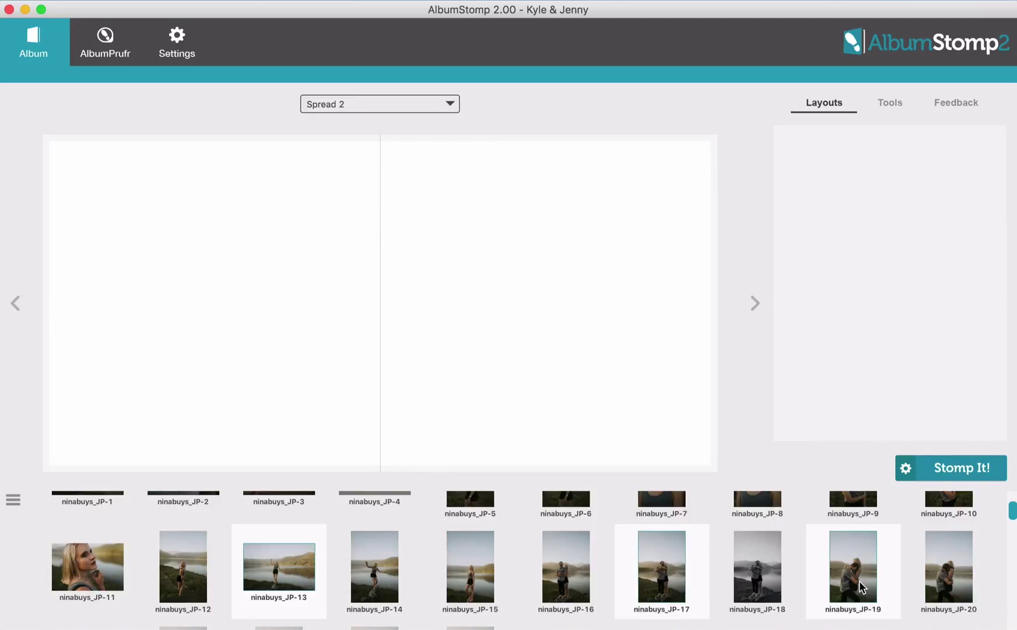
pyautogui.moveTo(860, 578); pyautogui.dragTo(386, 341)
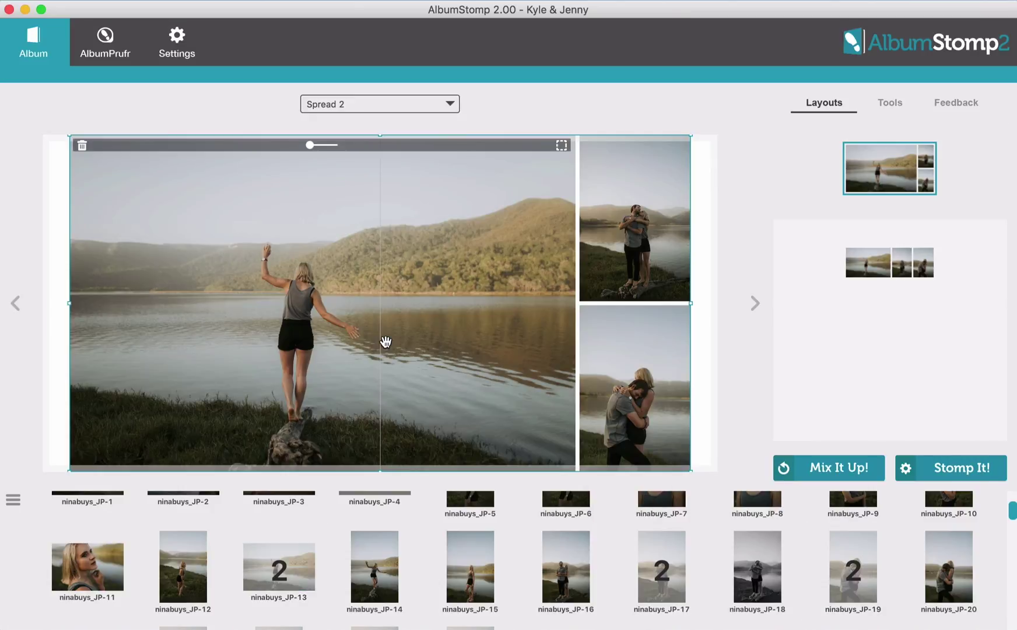
pyautogui.click(865, 267)
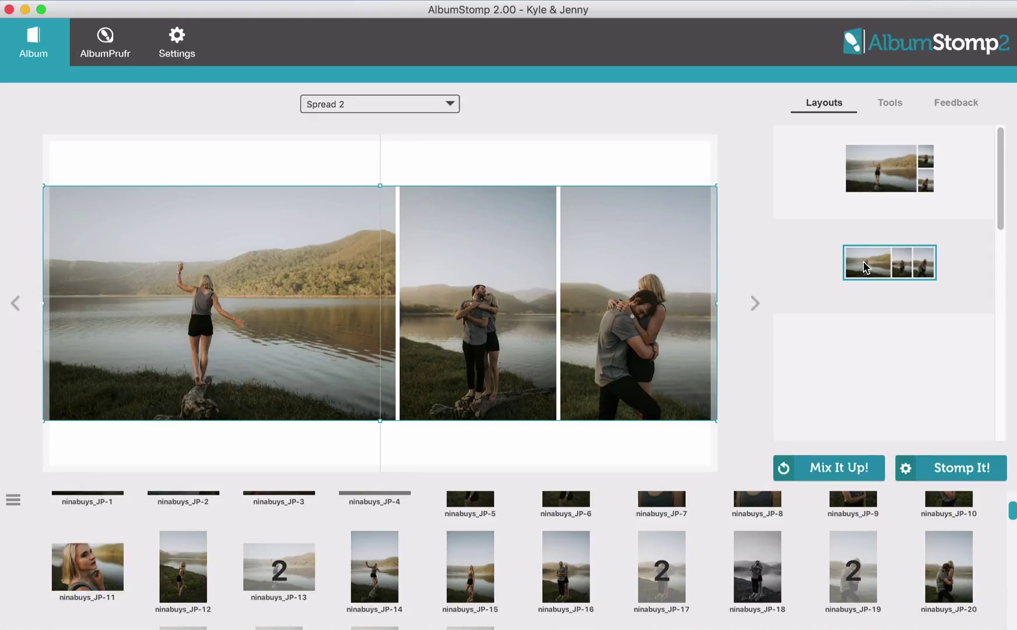
# Place photos JP-21, JP-26, JP-28, JP-30, JP-31 and JP-38 onto Spread 3
pyautogui.click(757, 303)
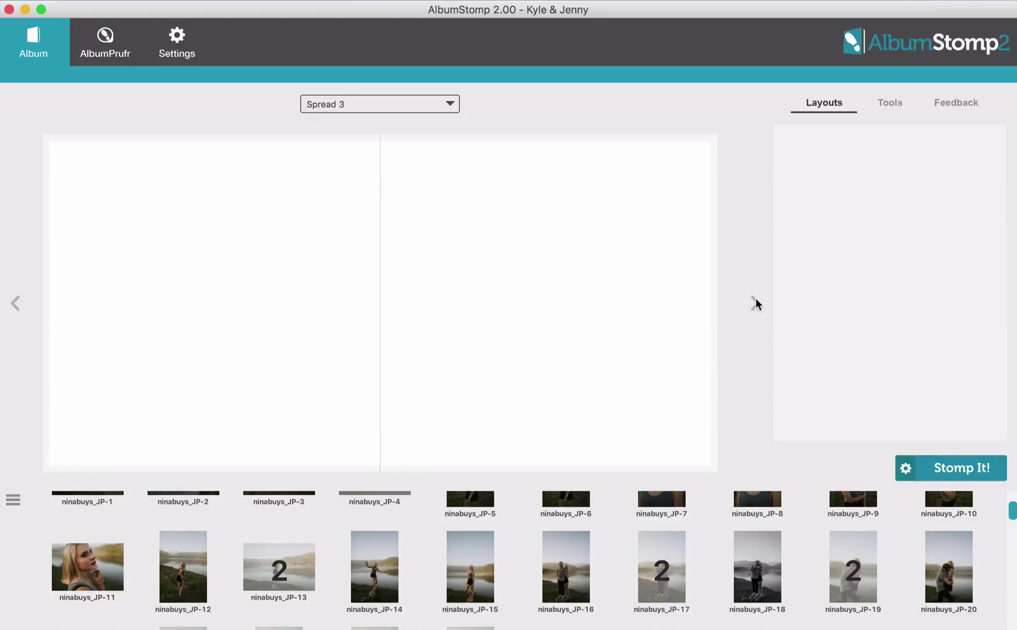
pyautogui.scroll(-5, 722, 553)
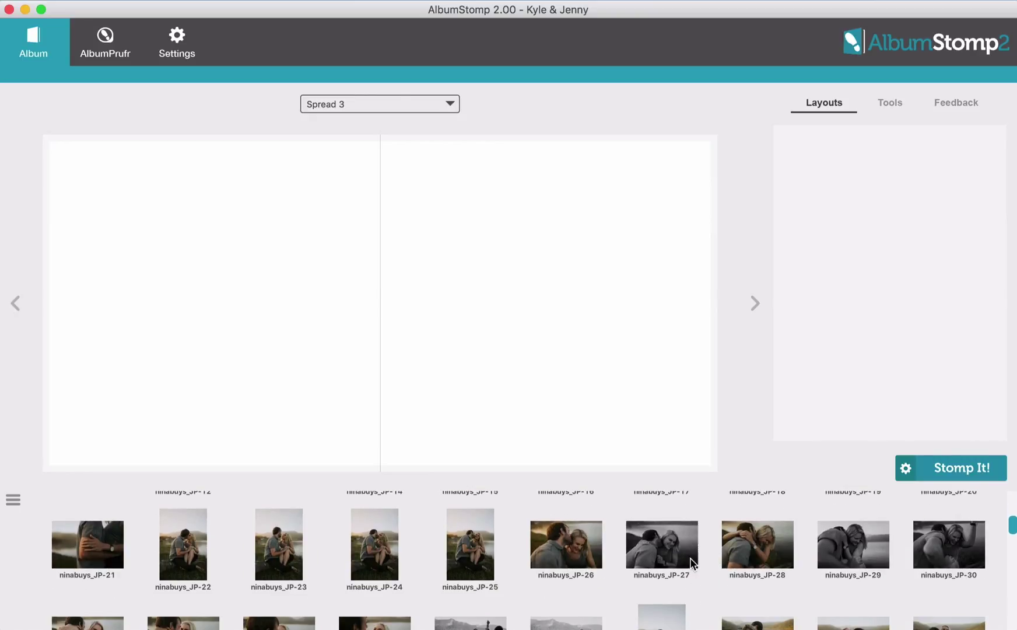
pyautogui.click(113, 555)
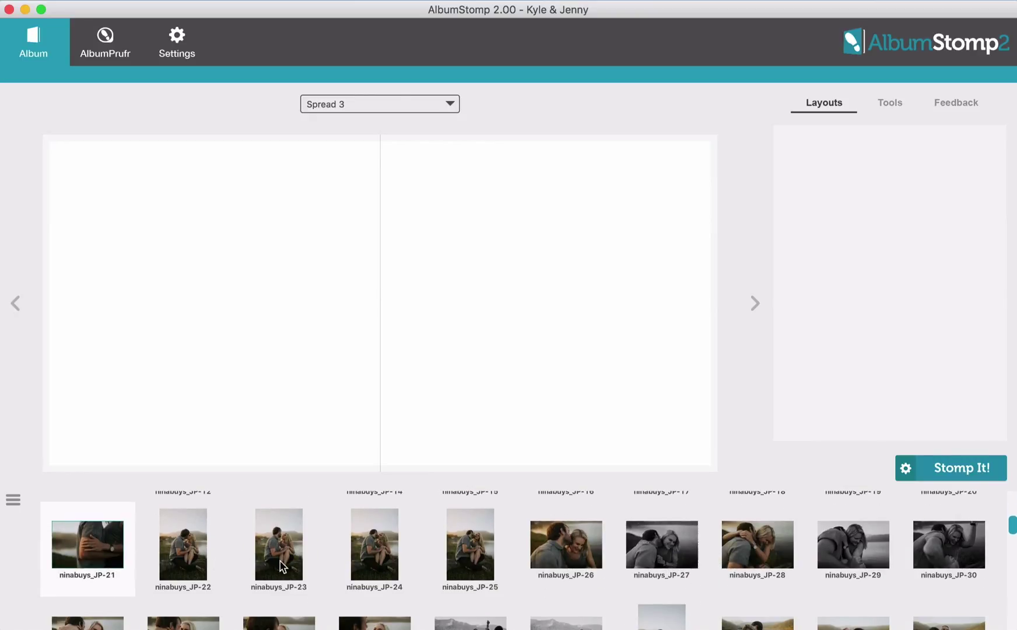
pyautogui.keyDown('super'); pyautogui.click(586, 554); pyautogui.keyUp('super')
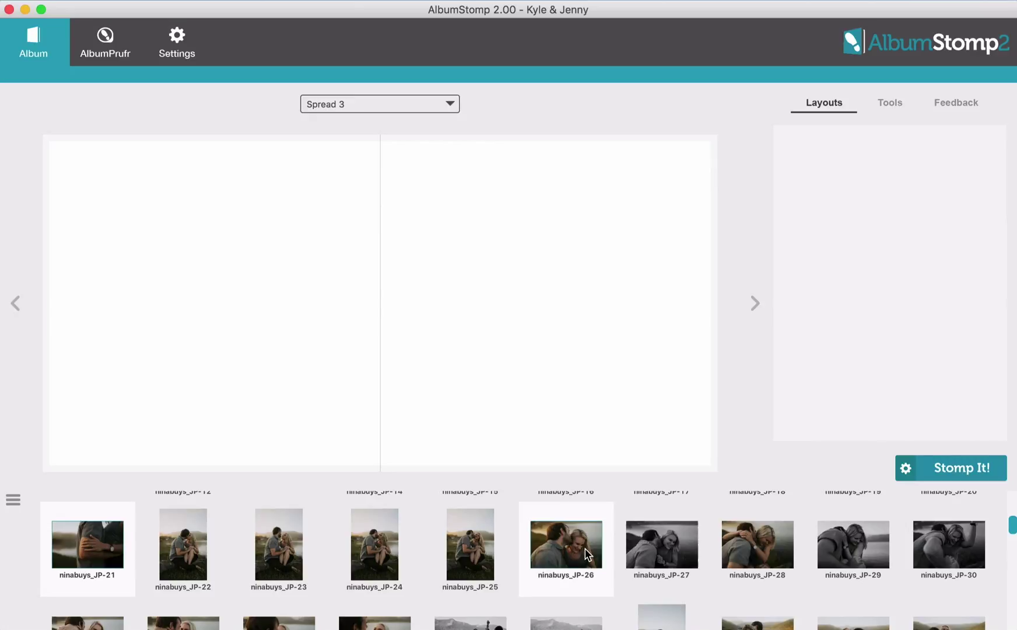
pyautogui.keyDown('super'); pyautogui.click(768, 551); pyautogui.keyUp('super')
pyautogui.keyDown('super'); pyautogui.click(955, 554); pyautogui.keyUp('super')
pyautogui.scroll(-3, 760, 563)
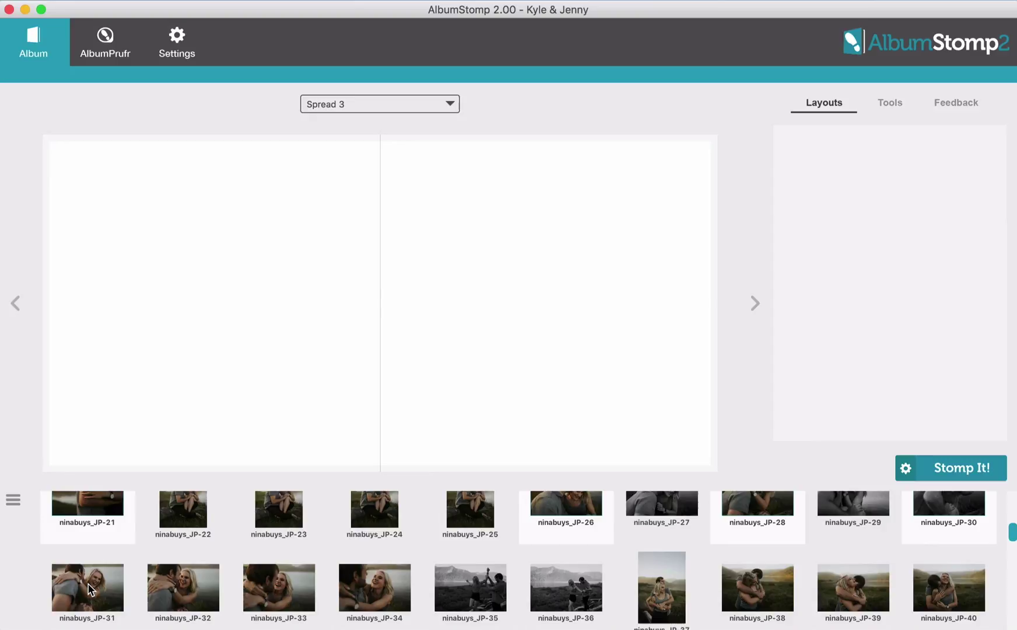
pyautogui.keyDown('super'); pyautogui.click(88, 586); pyautogui.keyUp('super')
pyautogui.keyDown('super'); pyautogui.click(758, 589); pyautogui.keyUp('super')
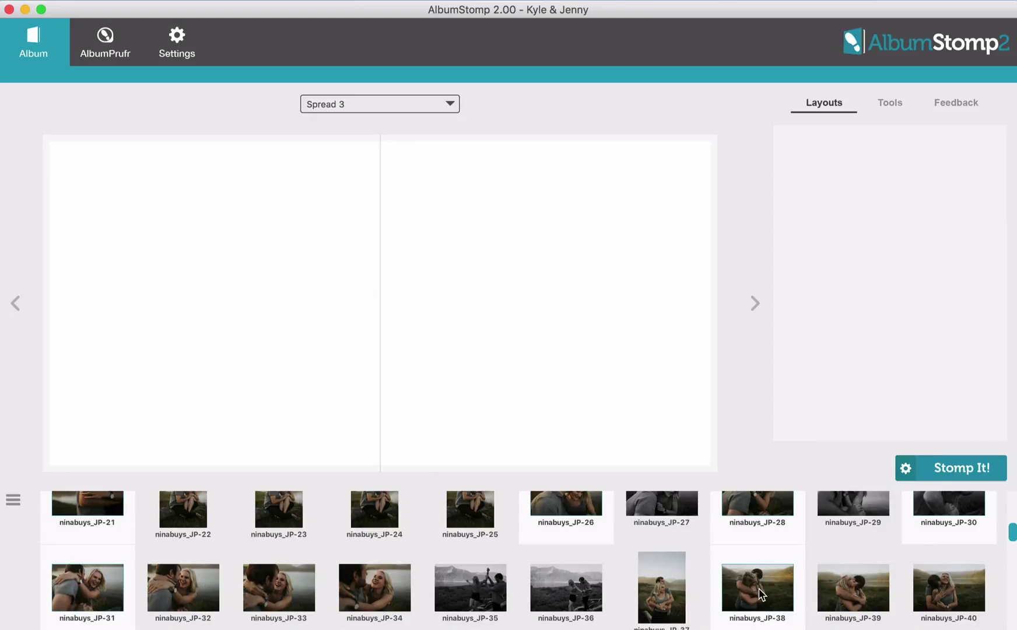
pyautogui.moveTo(758, 589); pyautogui.dragTo(349, 280)
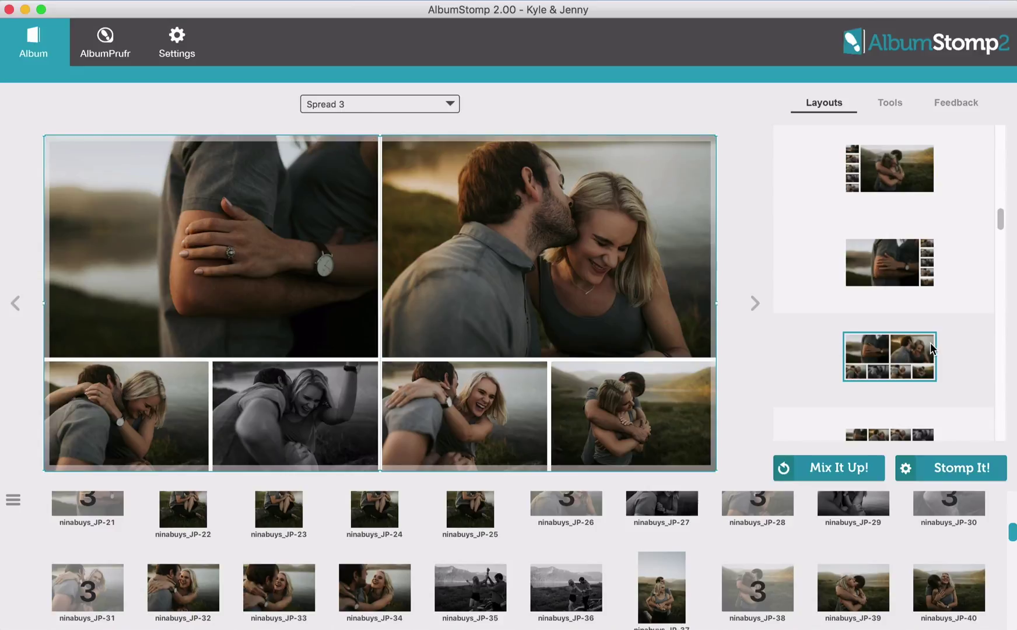
# Switch Spread 3 to the big-strip-big layout with four small photos between two large
pyautogui.scroll(-2, 924, 349)
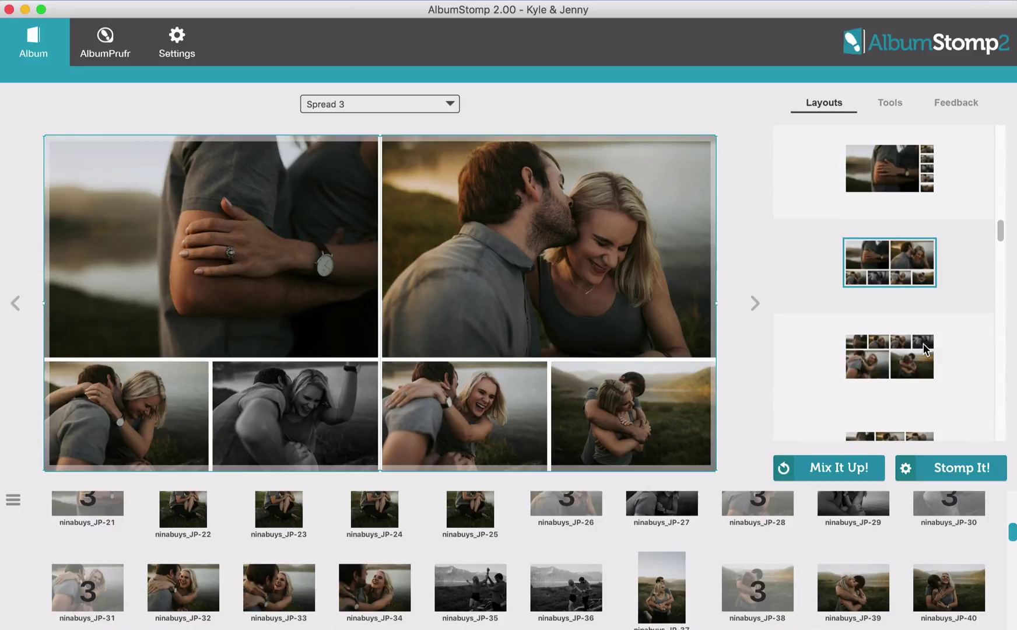
pyautogui.click(924, 349)
pyautogui.click(890, 260)
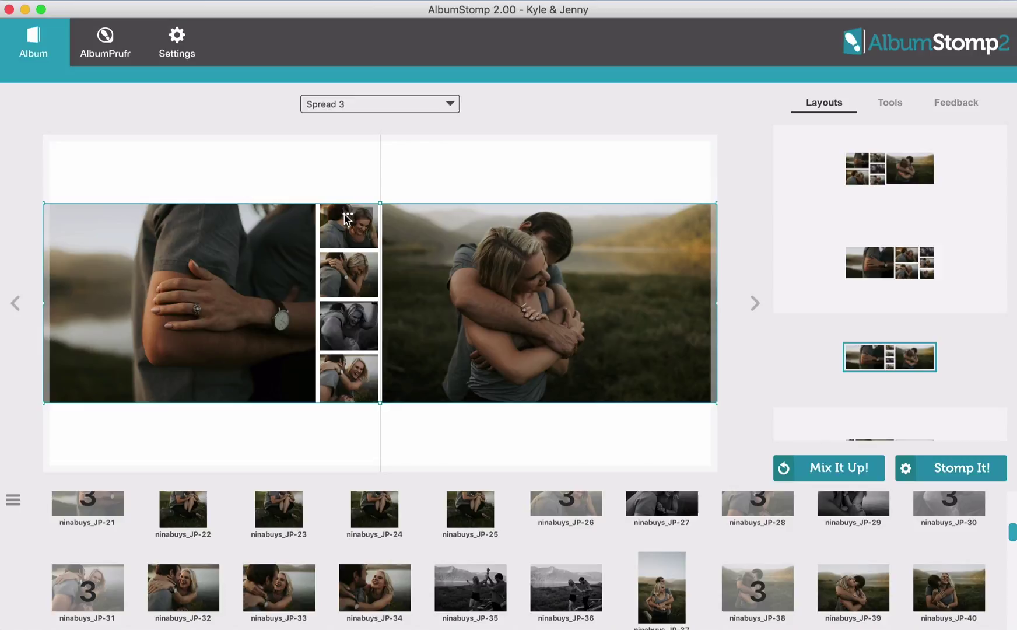
# Custom-crop a Spread 3 photo to a 4:3 ratio, narrowing it from the right
pyautogui.rightClick(348, 218)
pyautogui.moveTo(408, 276)
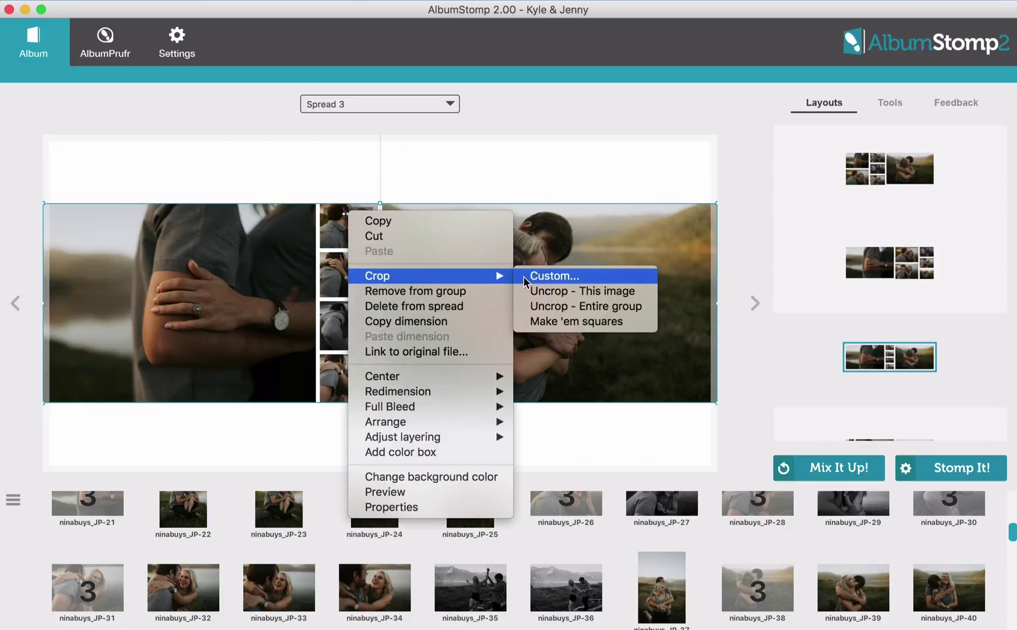
pyautogui.click(547, 276)
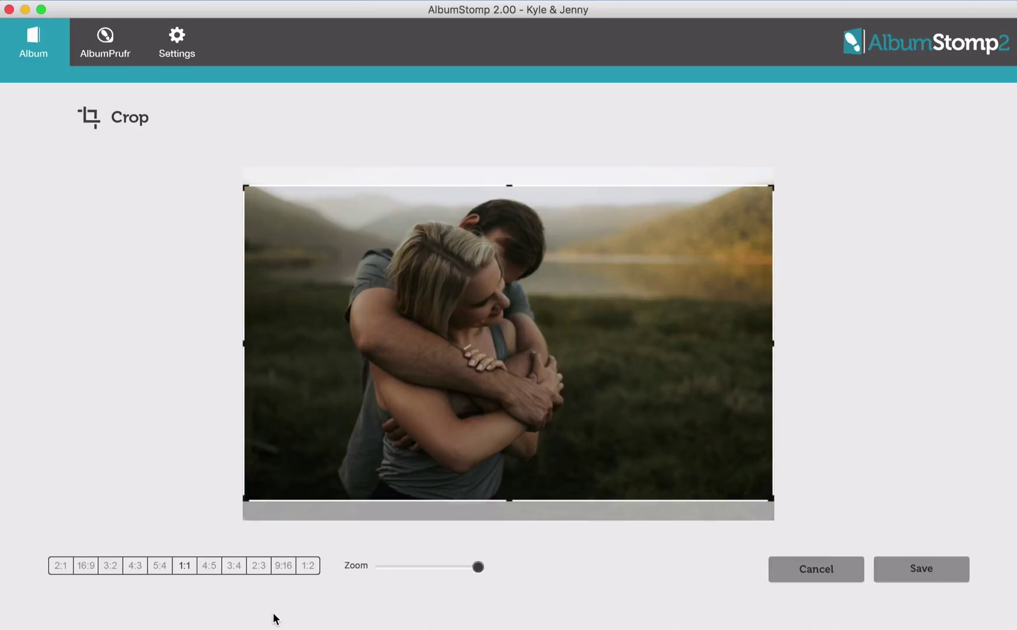
pyautogui.click(188, 565)
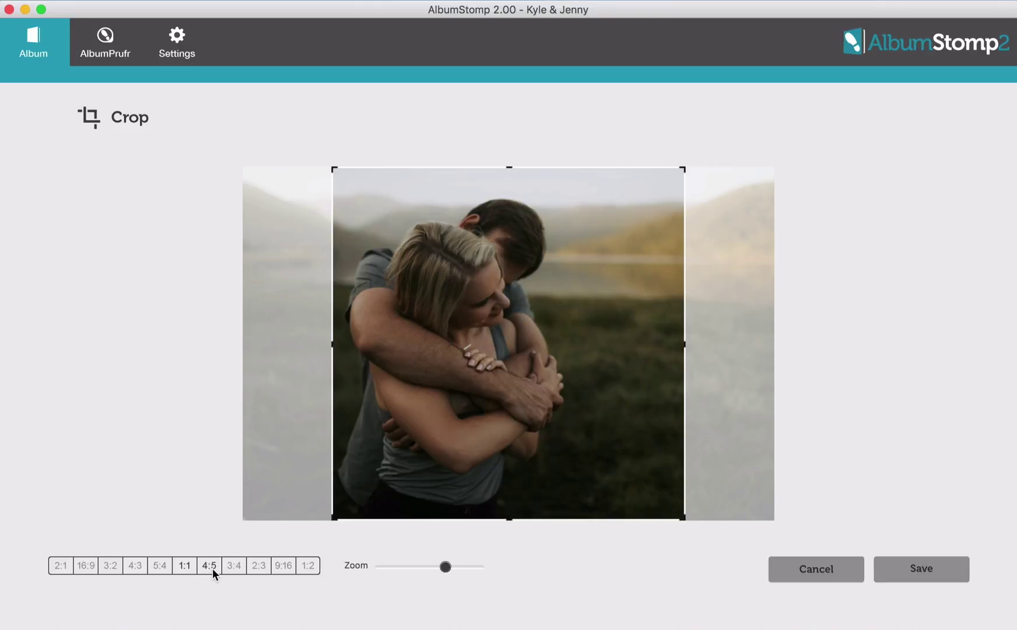
pyautogui.click(213, 568)
pyautogui.click(129, 567)
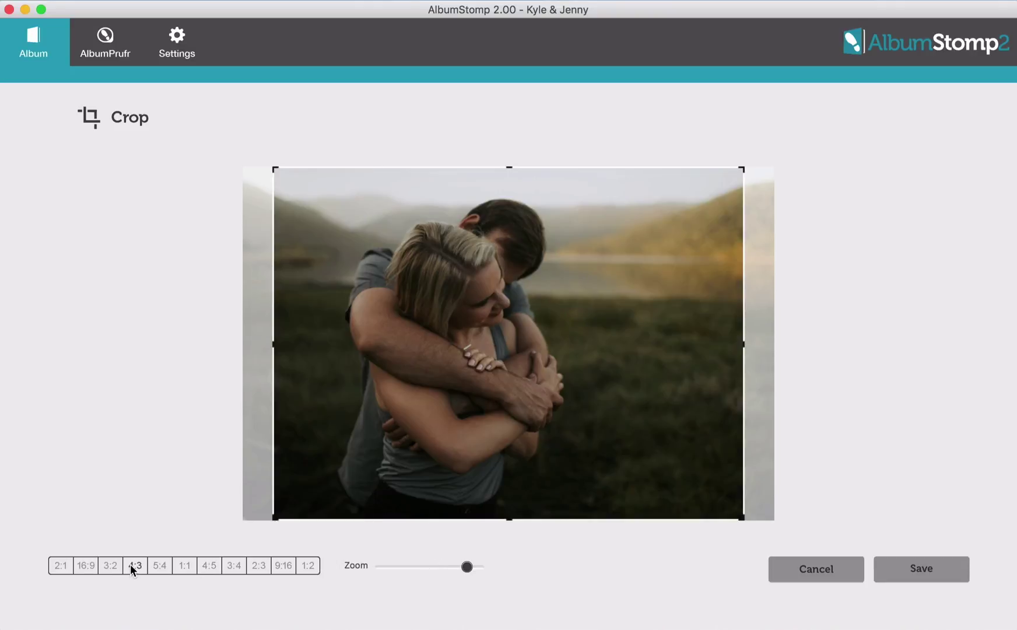
pyautogui.moveTo(742, 345); pyautogui.dragTo(700, 348)
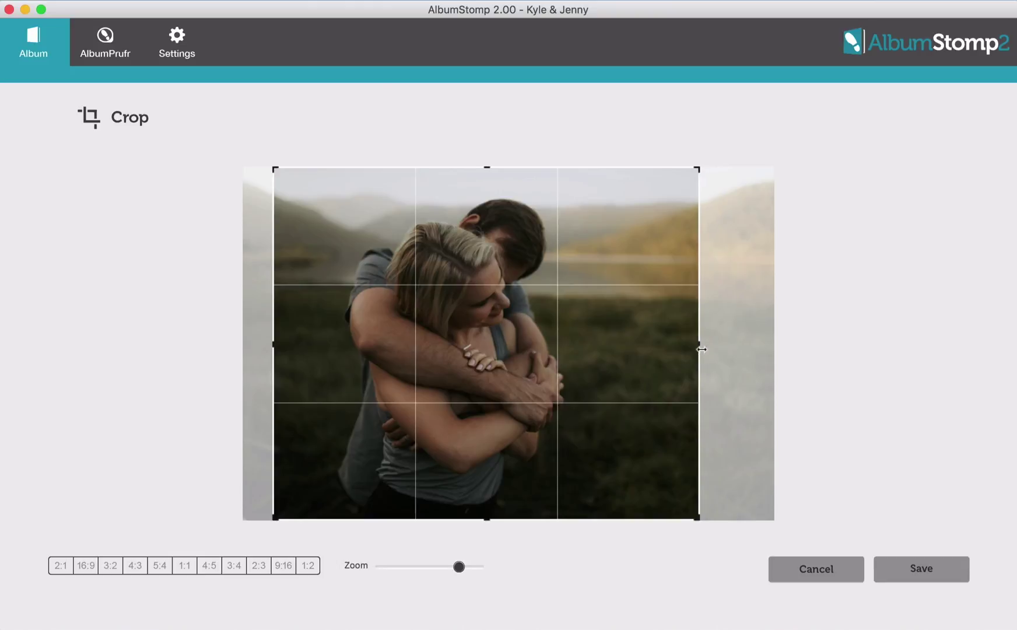
pyautogui.click(920, 575)
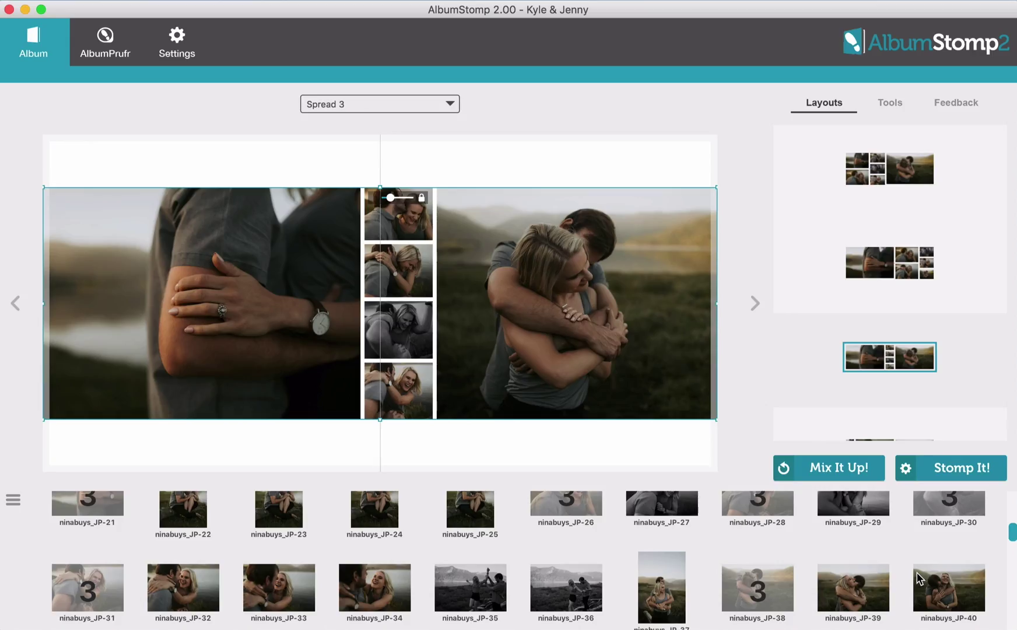
# Use the large-photo-plus-five-grid layout and crop the three right-column photos to 4:3
pyautogui.click(890, 270)
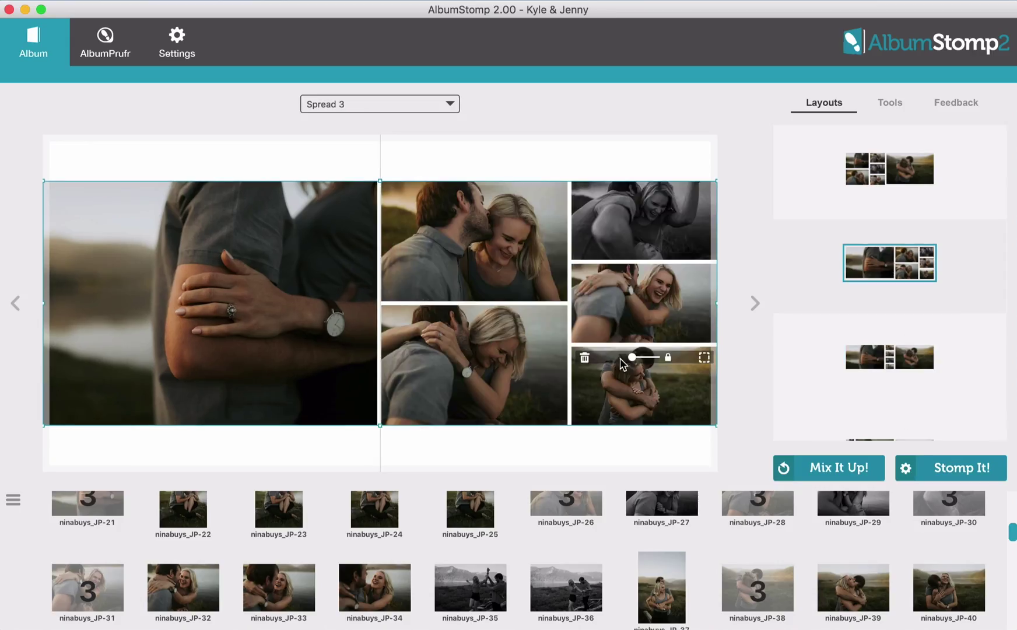
pyautogui.click(703, 358)
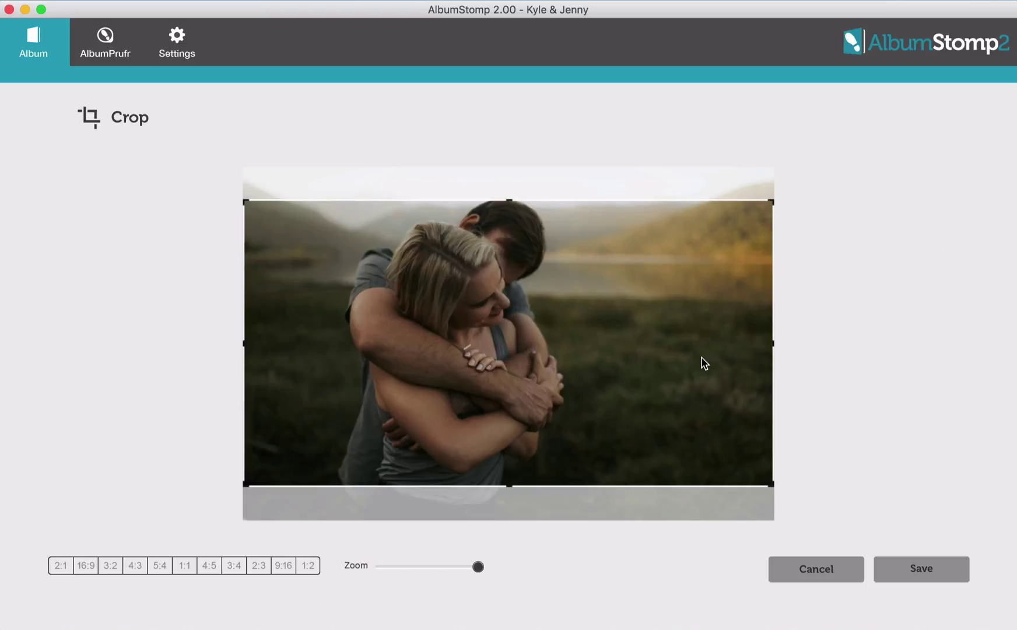
pyautogui.click(134, 564)
pyautogui.click(922, 571)
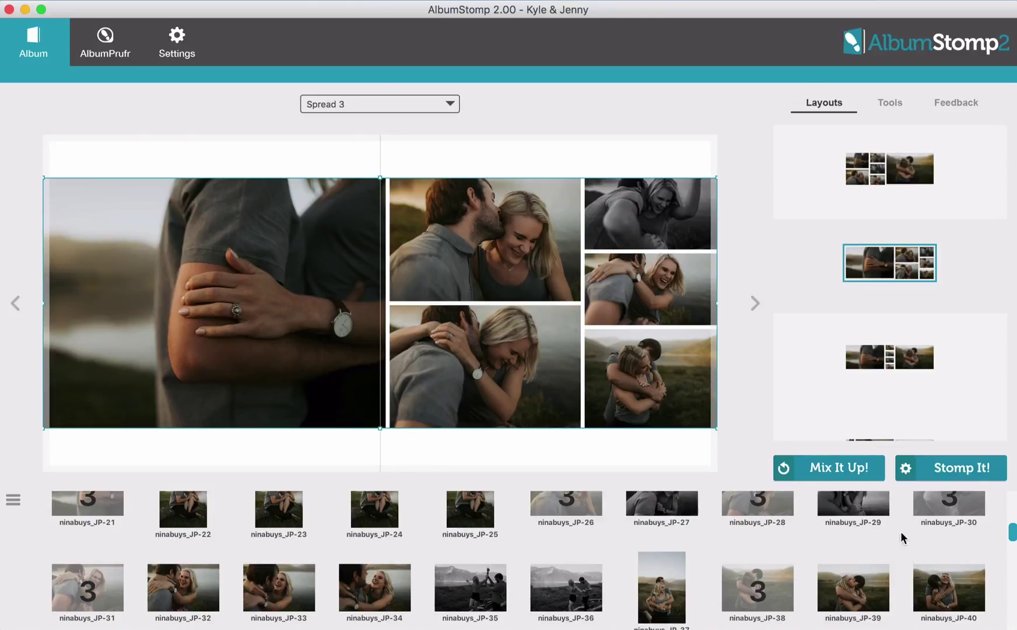
pyautogui.click(705, 263)
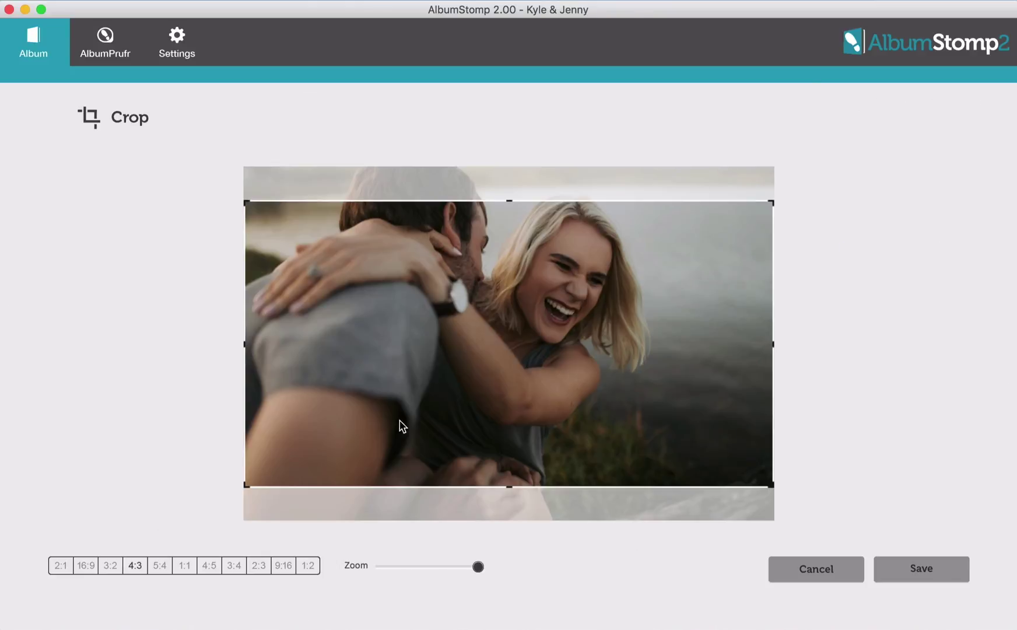
pyautogui.click(133, 566)
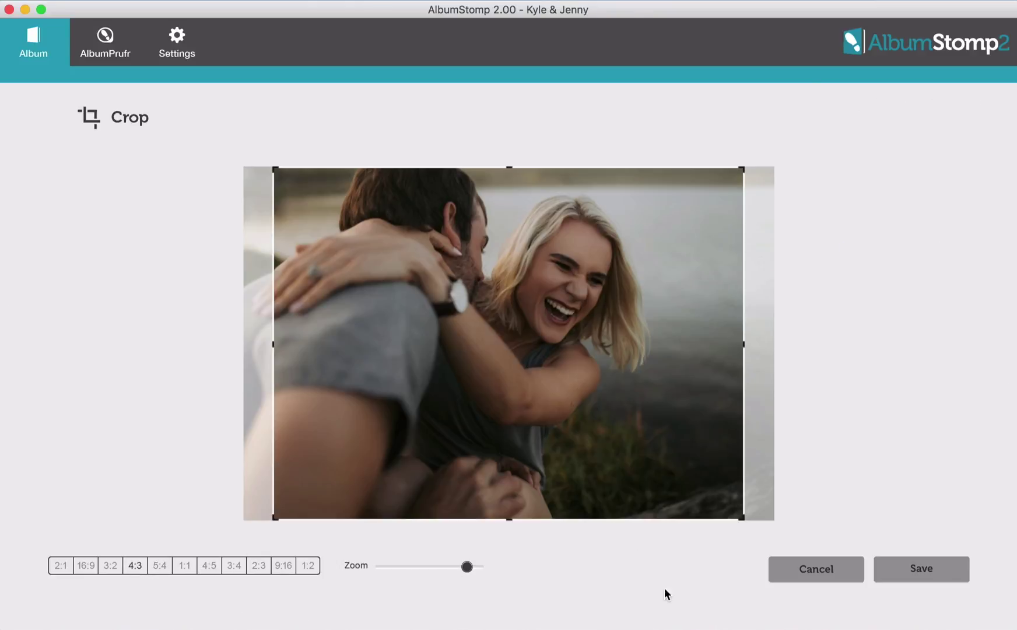
pyautogui.click(932, 570)
pyautogui.click(703, 187)
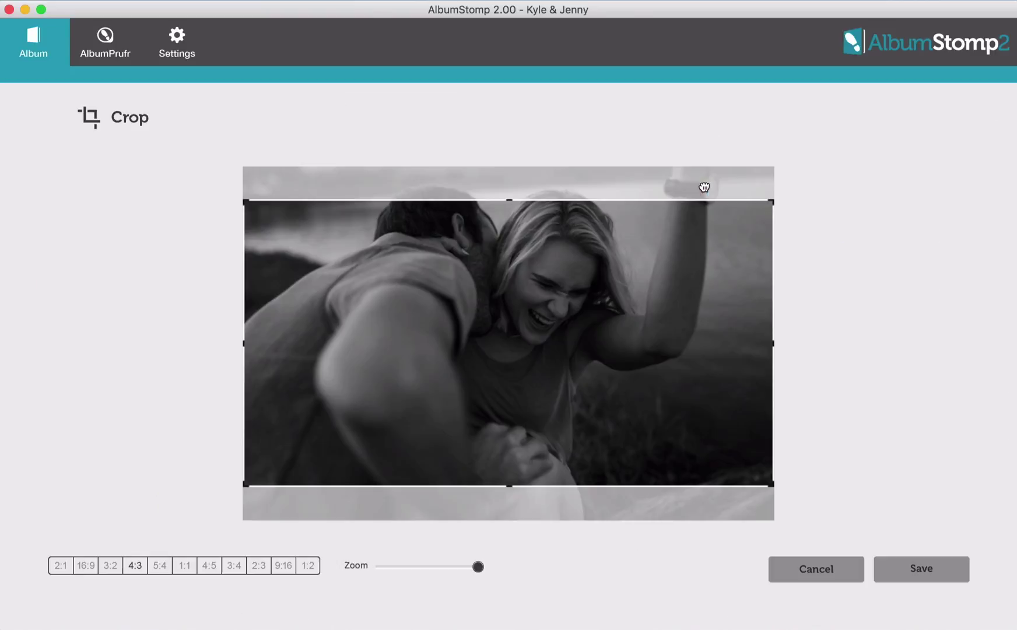
pyautogui.click(134, 565)
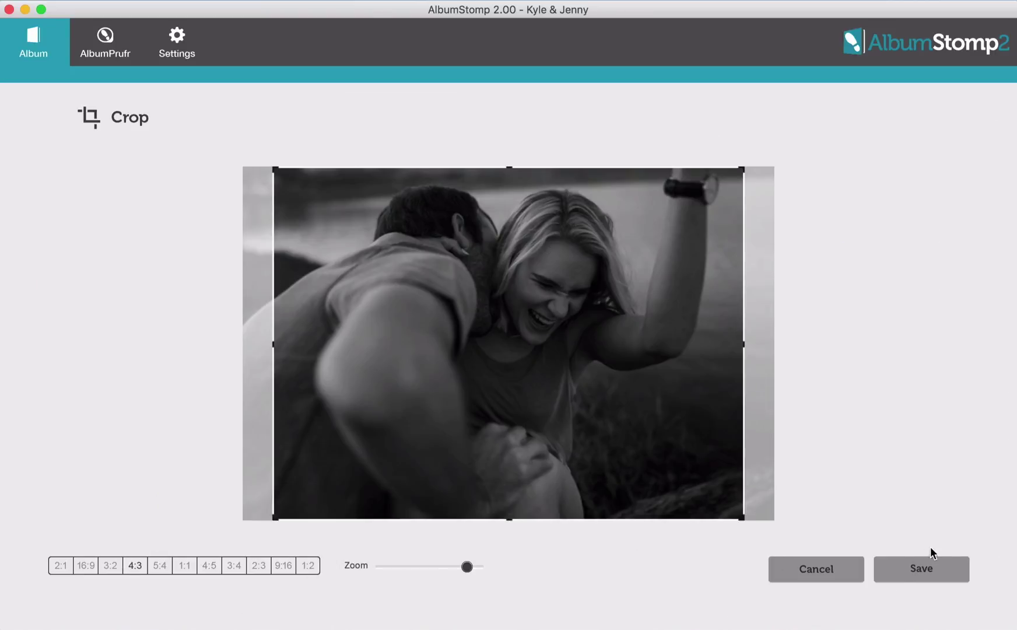
pyautogui.click(919, 567)
pyautogui.moveTo(528, 421)
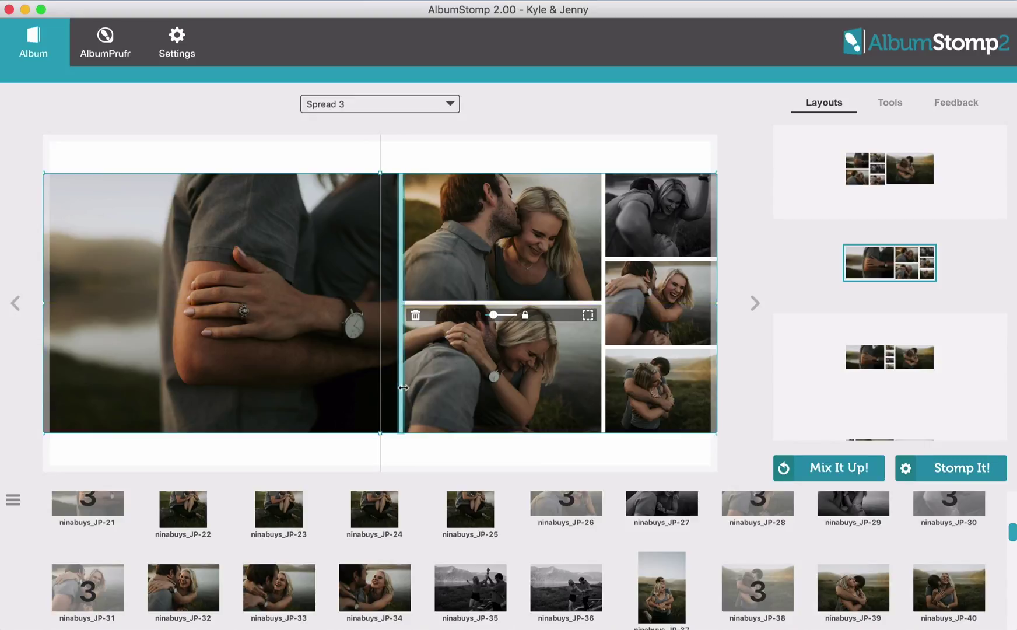
# Extend the large left photo to the spine, zoom it slightly and reposition it in its frame
pyautogui.moveTo(404, 388); pyautogui.dragTo(381, 388)
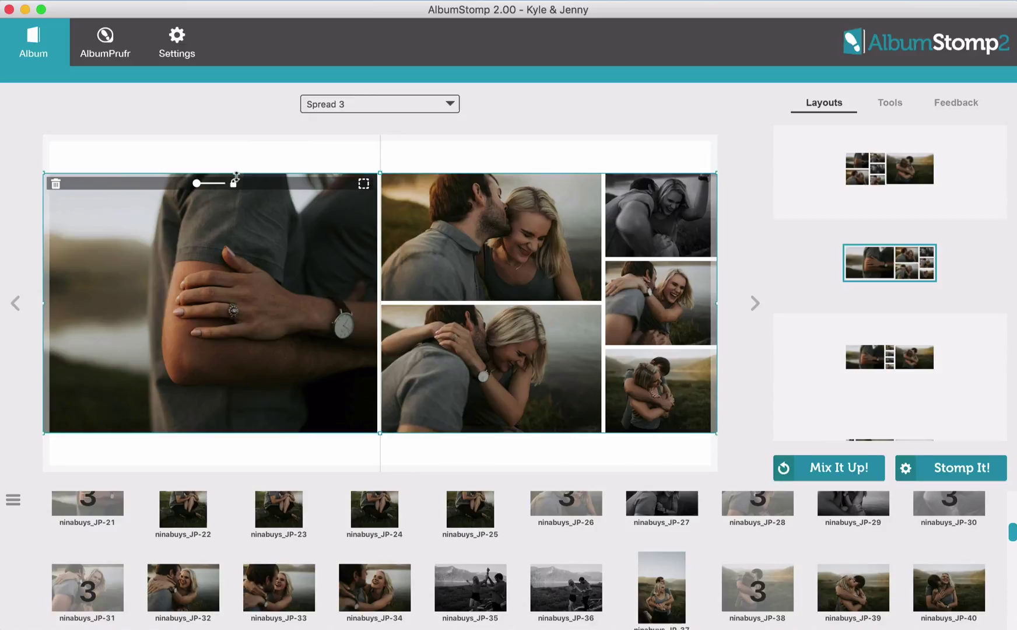
pyautogui.moveTo(196, 184); pyautogui.dragTo(198, 185)
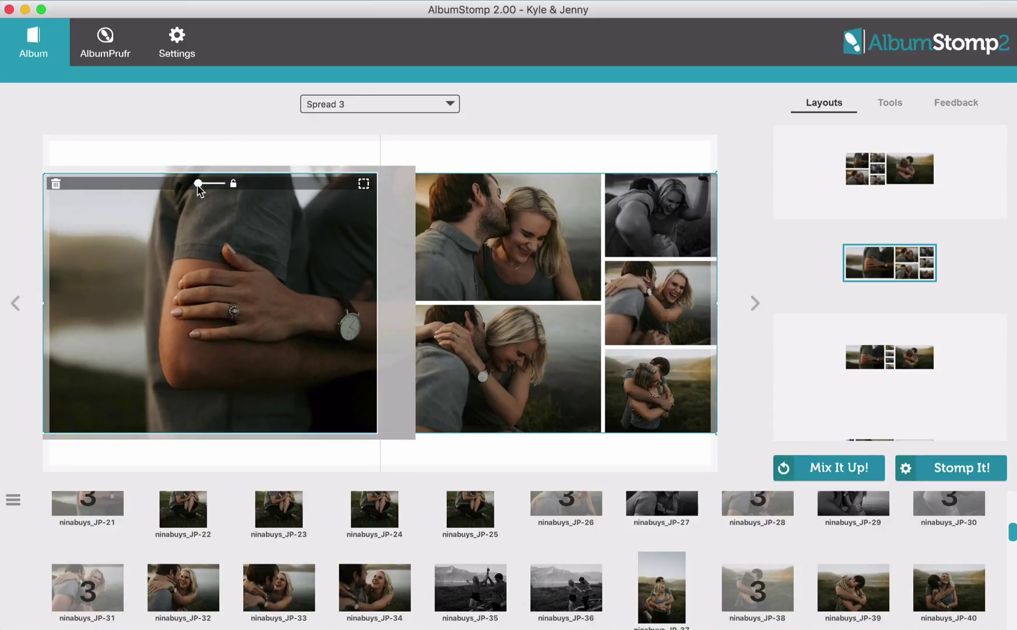
pyautogui.moveTo(274, 291); pyautogui.dragTo(193, 313)
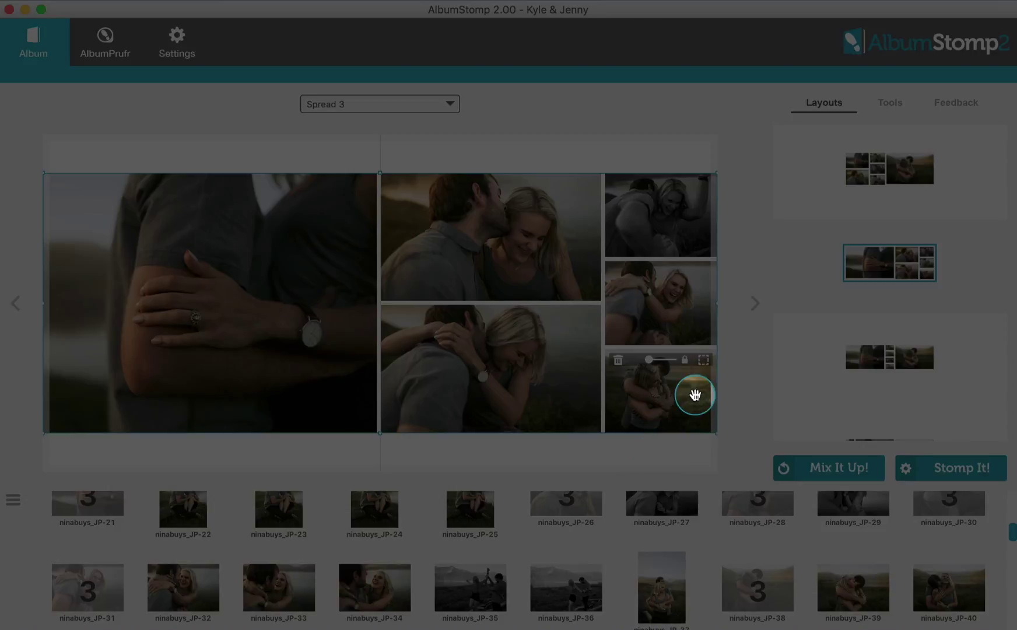
# Delete the top-right photo and move the photo block down to the vertical centre
pyautogui.moveTo(690, 300)
pyautogui.moveTo(672, 193)
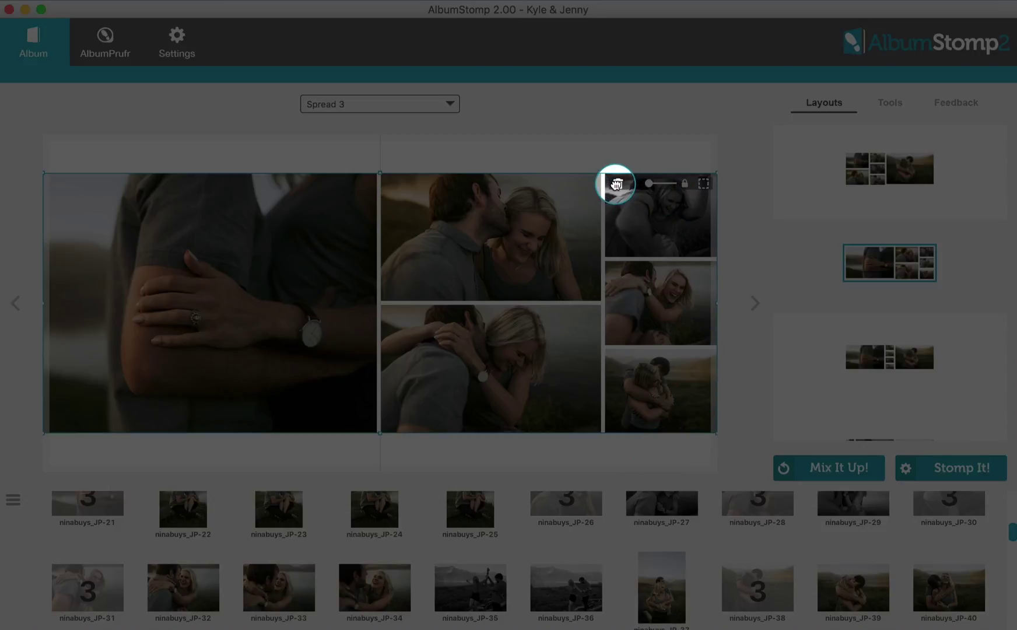
pyautogui.click(616, 184)
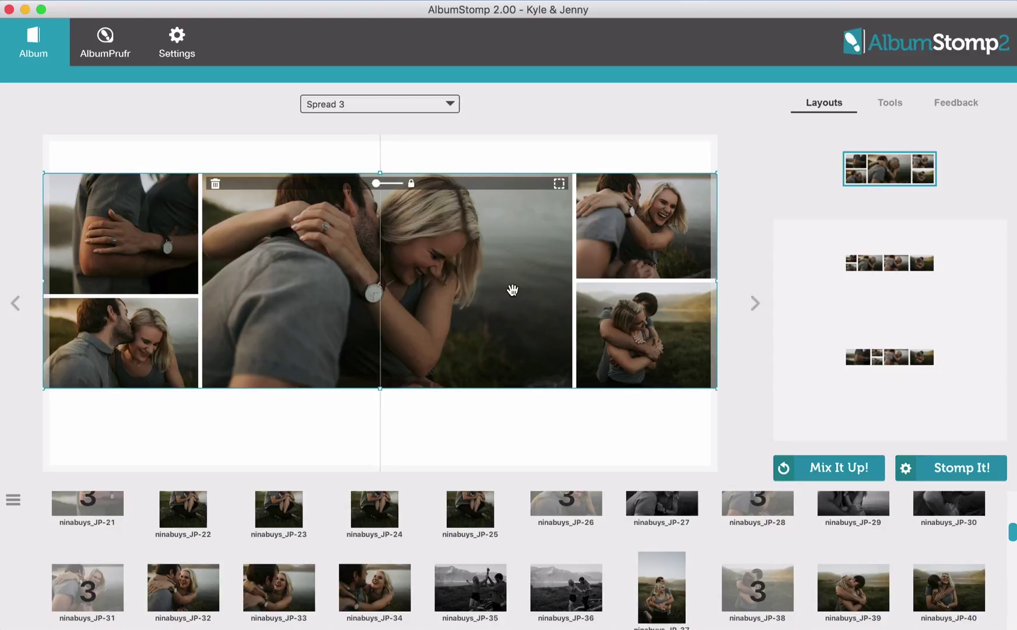
pyautogui.moveTo(513, 290); pyautogui.dragTo(508, 309)
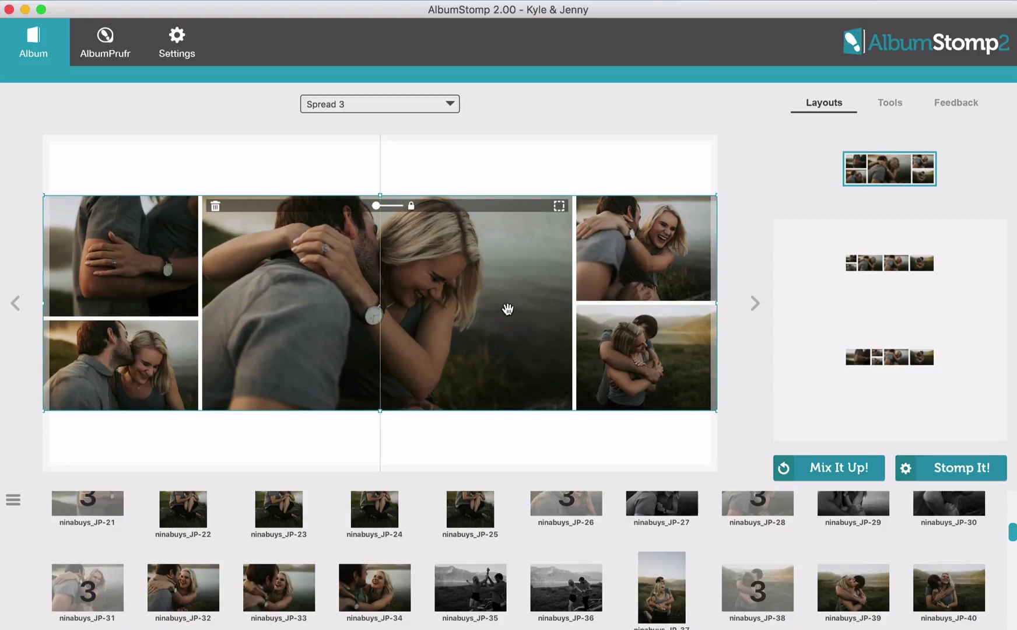
# Add JP-38 from the image tray into the bottom-right slot
pyautogui.scroll(1, 428, 561)
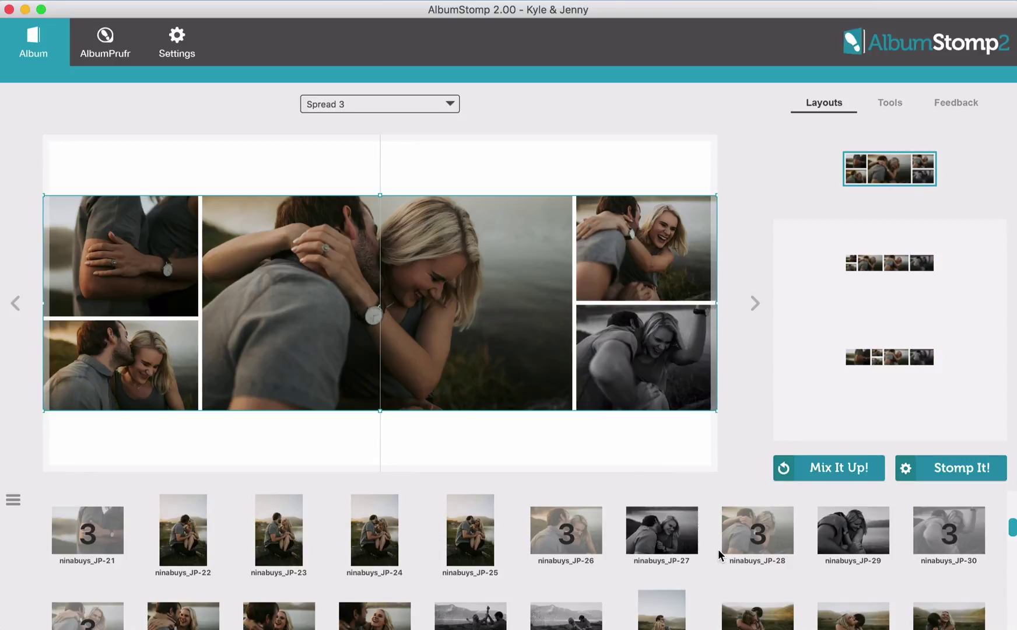
pyautogui.scroll(-2, 719, 556)
pyautogui.moveTo(761, 590); pyautogui.dragTo(609, 391)
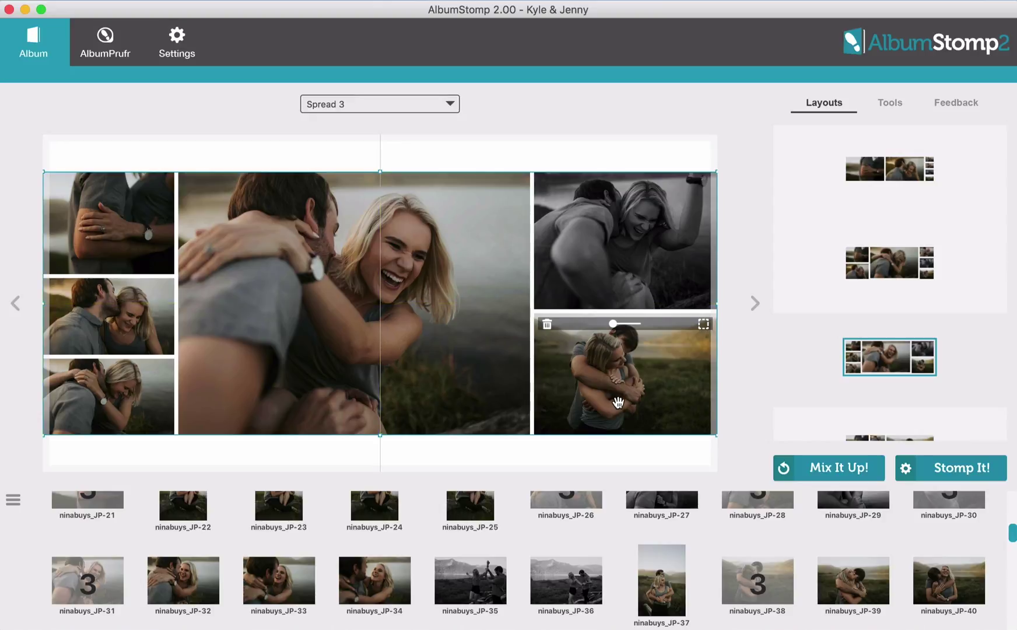
pyautogui.scroll(-3, 860, 344)
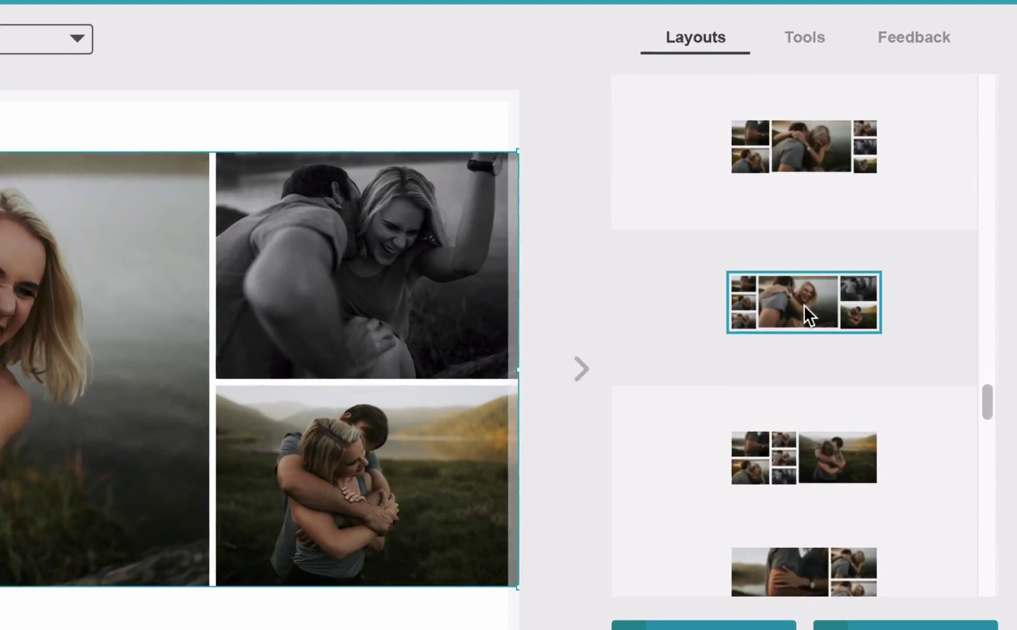
pyautogui.scroll(-2, 876, 274)
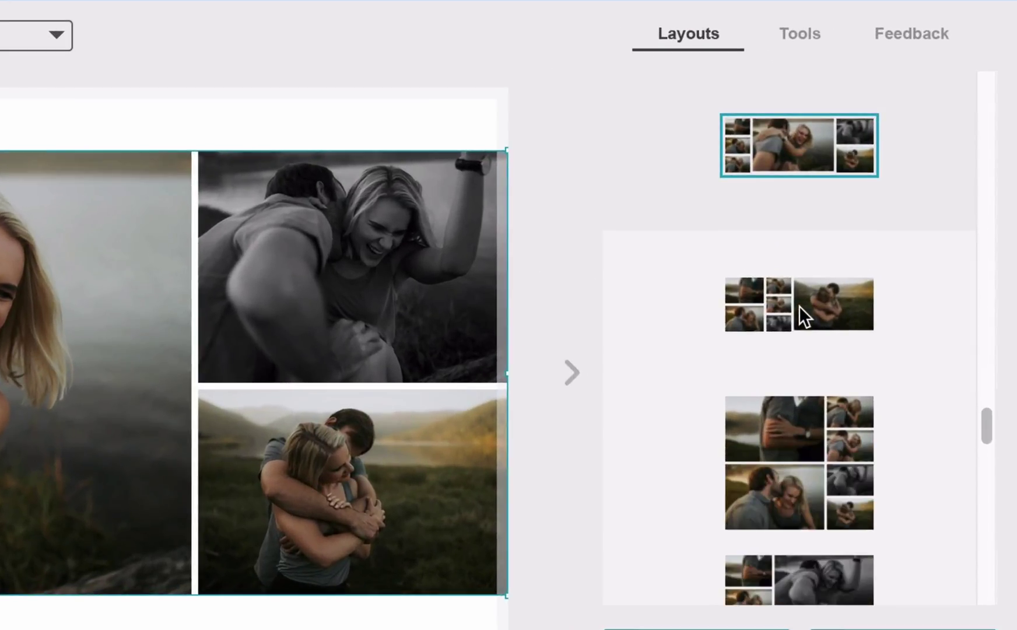
pyautogui.scroll(4, 876, 274)
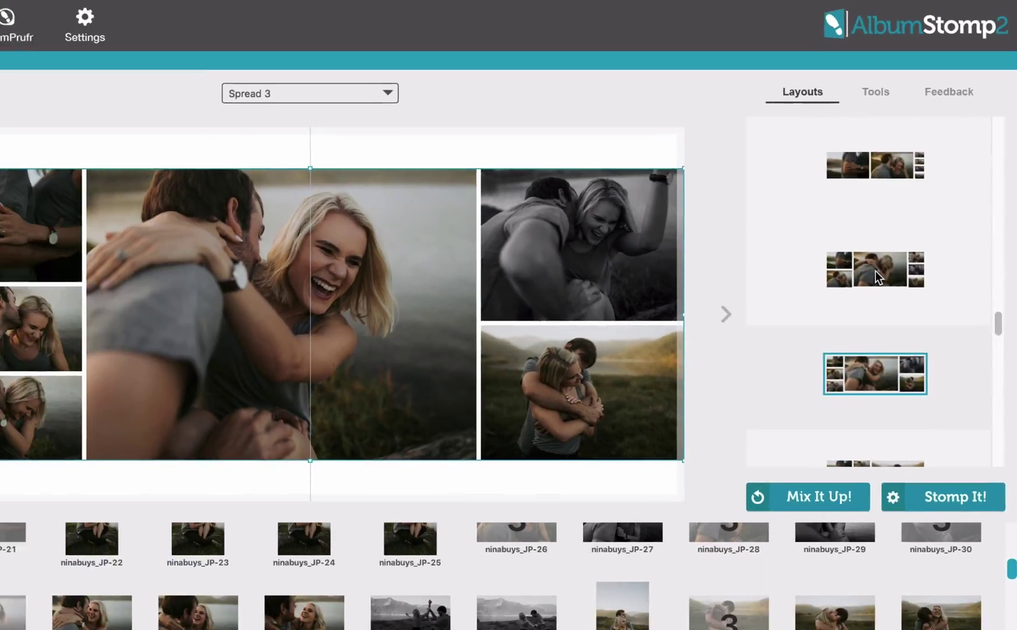
pyautogui.scroll(-3, 876, 271)
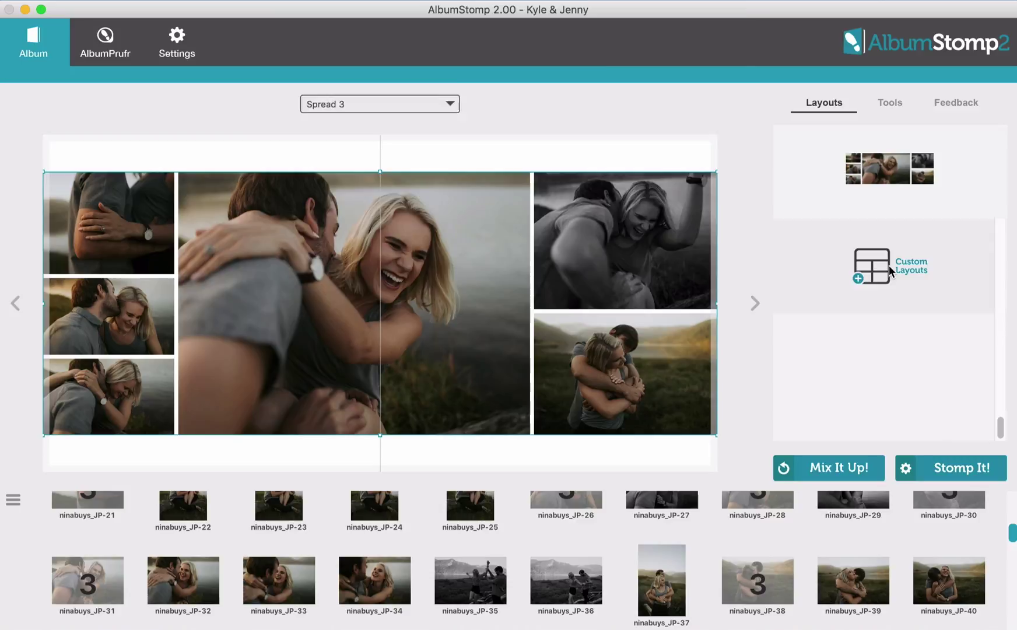
# Apply a custom Columns layout of 1,2,3,0 to Spread 3
pyautogui.click(890, 265)
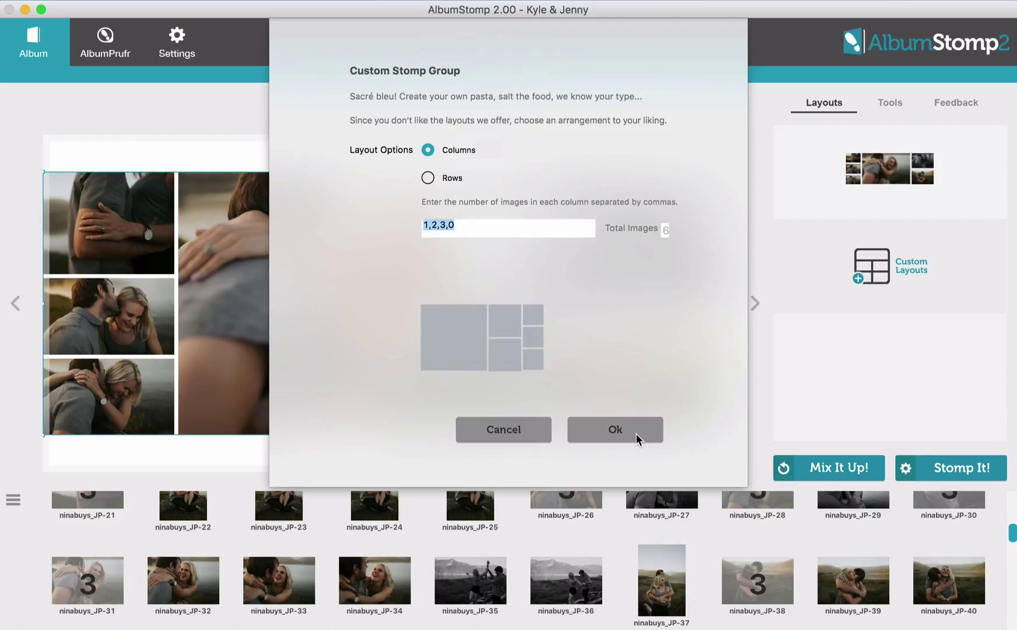
pyautogui.click(636, 434)
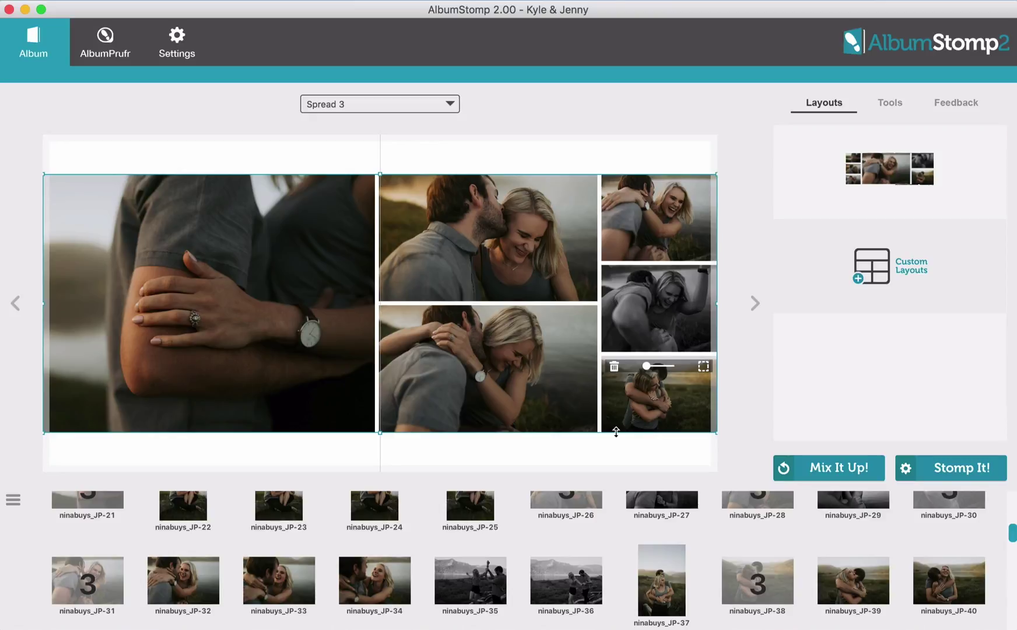
# Resize Spread 3's six-photo block slightly taller, keeping it at the spread's full width
pyautogui.moveTo(615, 431)
pyautogui.mouseDown()
pyautogui.moveTo(612, 452)
pyautogui.moveTo(612, 442)
pyautogui.mouseUp()
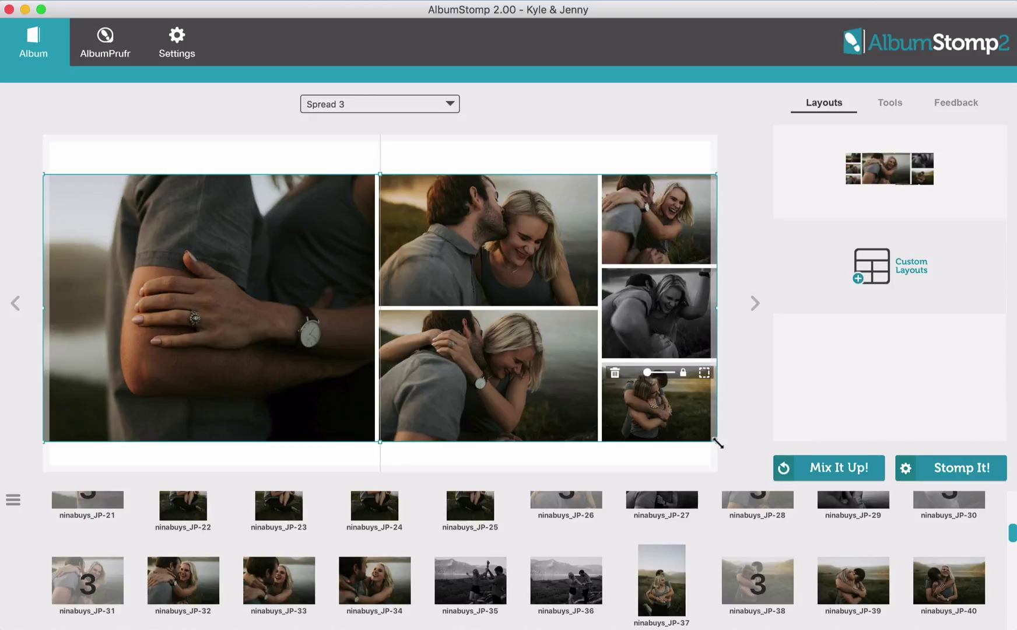
pyautogui.moveTo(718, 444); pyautogui.dragTo(752, 443)
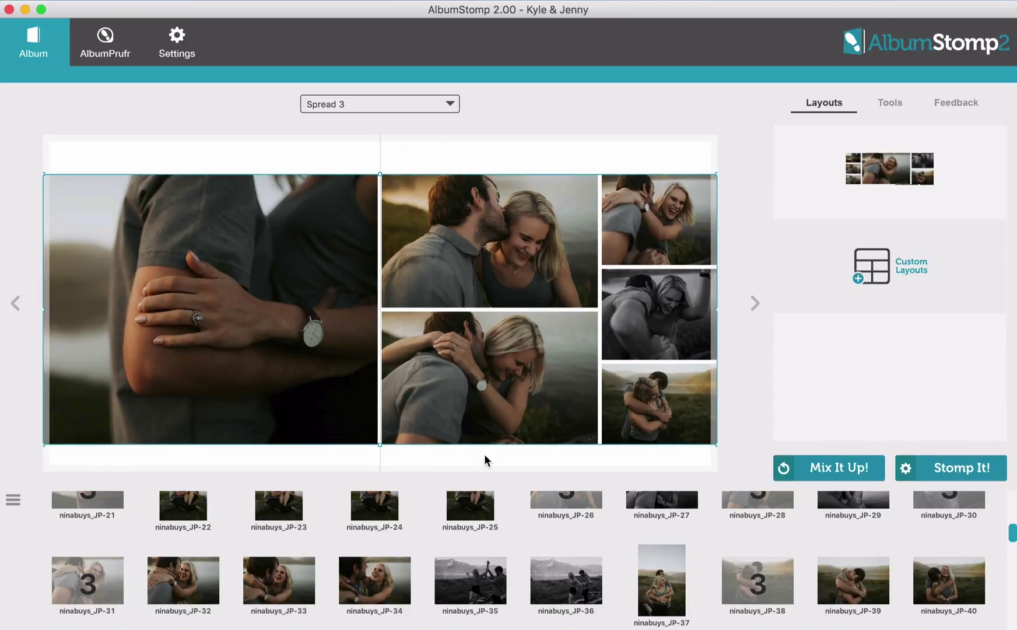
pyautogui.moveTo(488, 414)
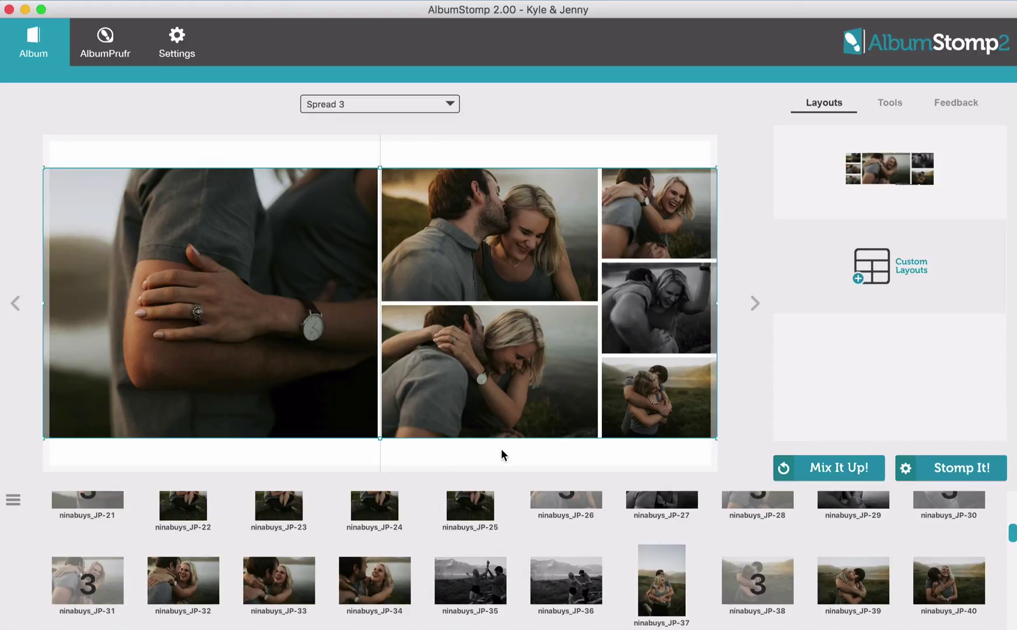
# Move the lake spread after the six-photo collage and delete the empty Spread 4
pyautogui.click(755, 304)
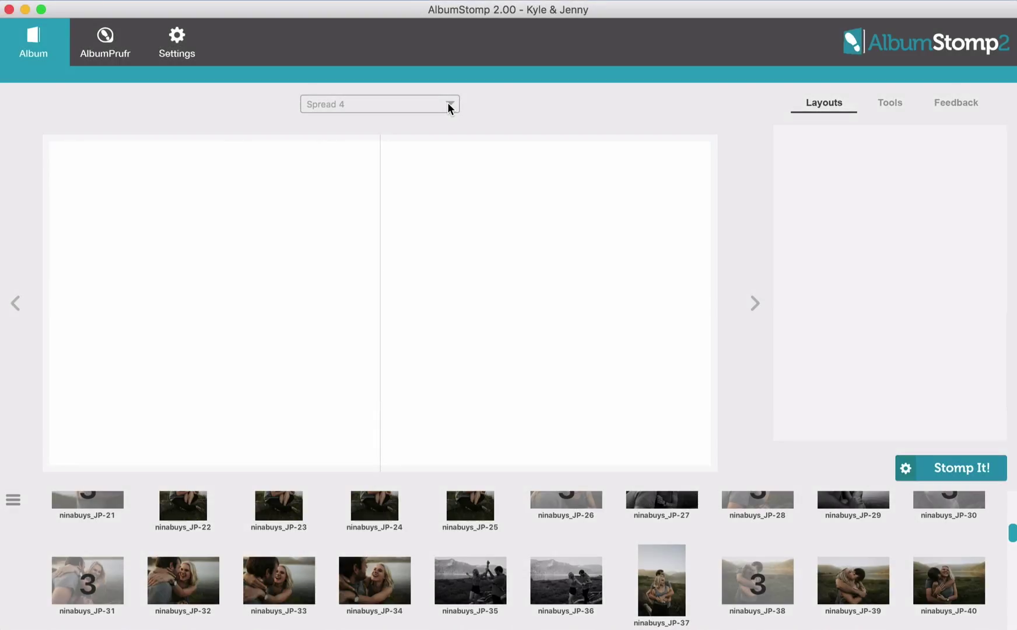
pyautogui.click(449, 106)
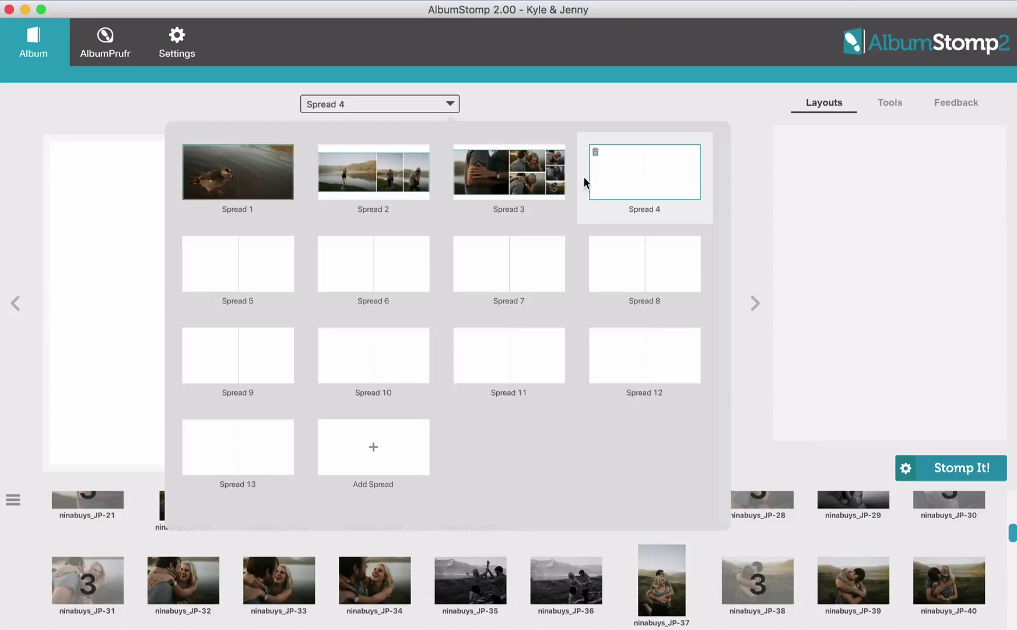
pyautogui.click(368, 172)
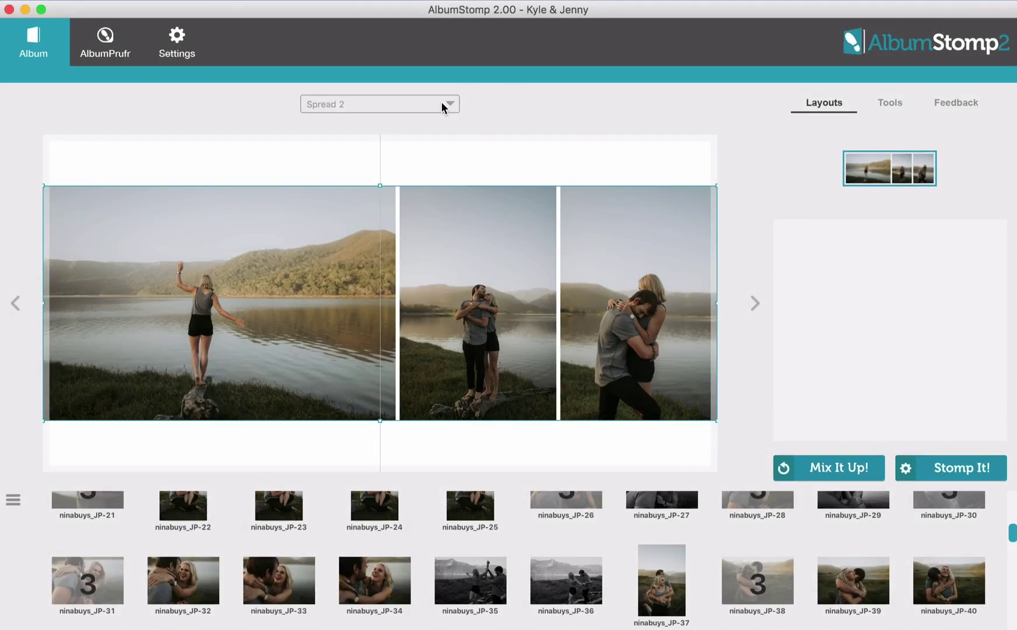
pyautogui.moveTo(441, 102)
pyautogui.moveTo(391, 156); pyautogui.dragTo(555, 174)
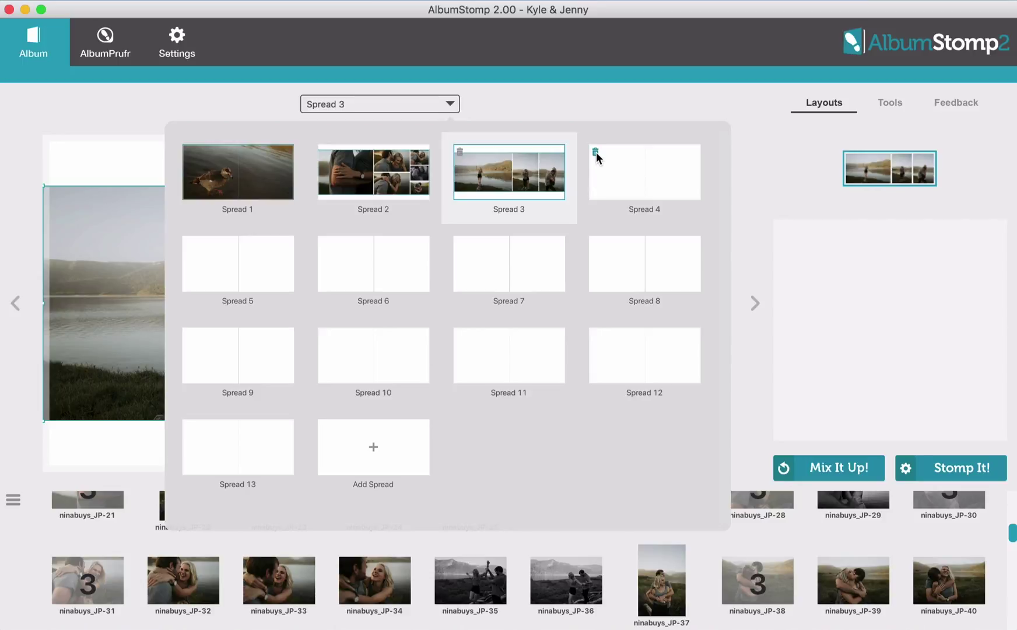
pyautogui.click(596, 152)
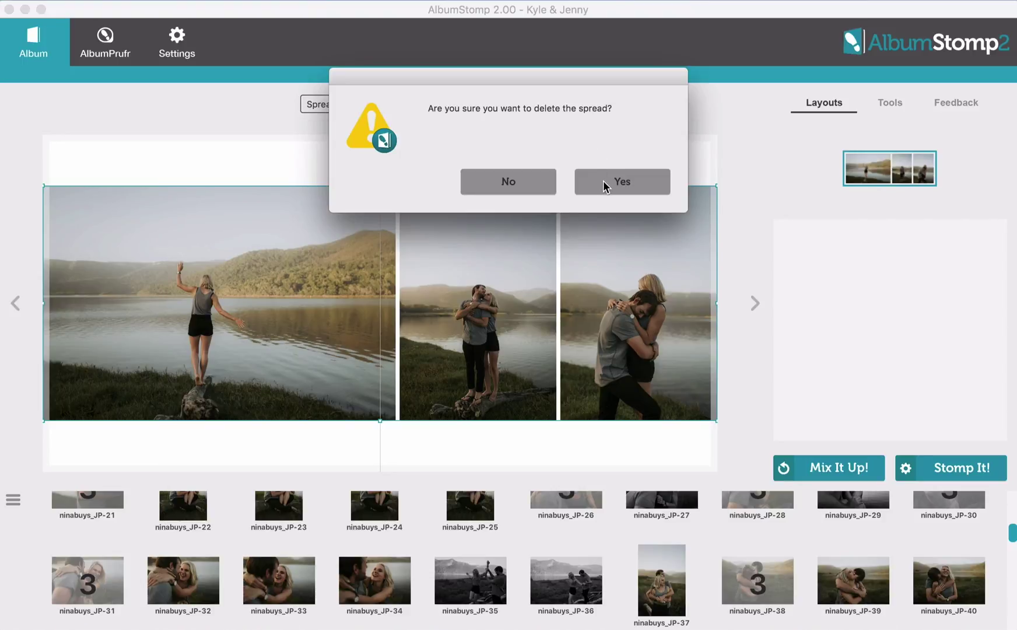
pyautogui.click(603, 180)
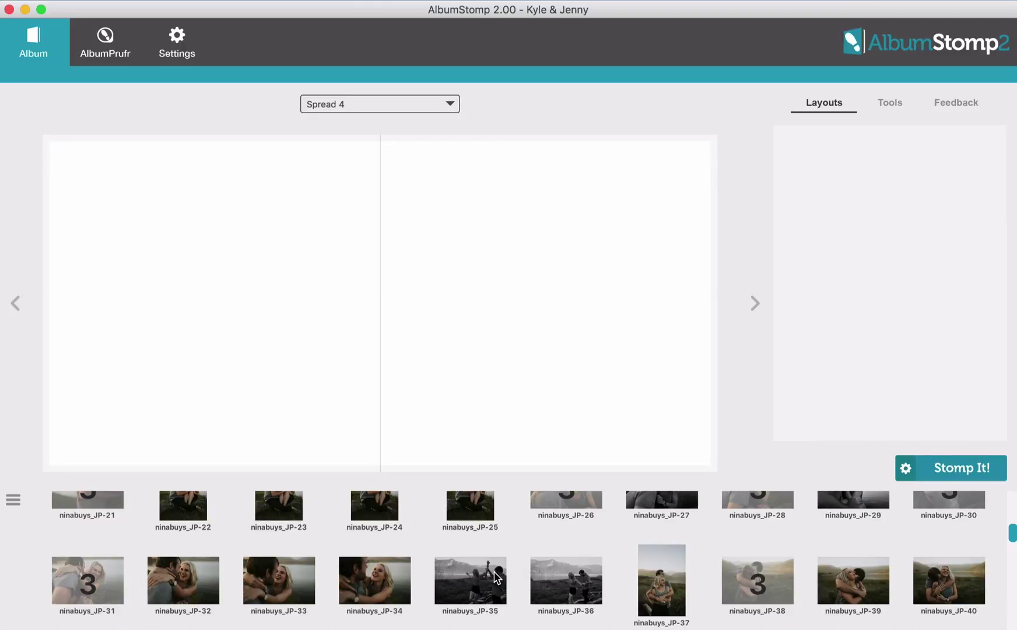
# Place black-and-white JP-46 on Spread 4 as a wide strip stretched edge to edge
pyautogui.scroll(-5, 495, 574)
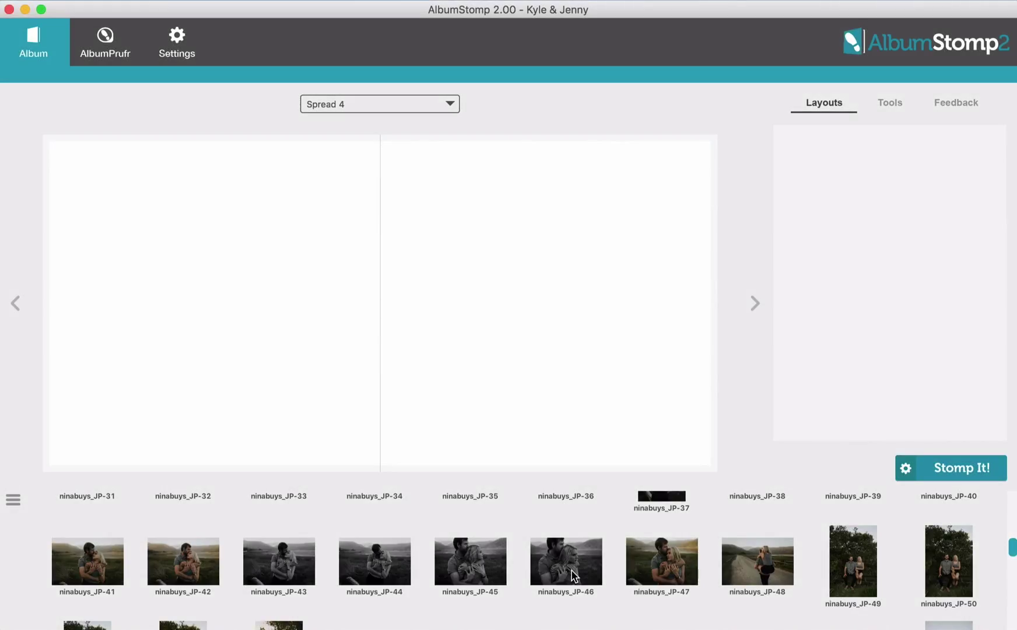
pyautogui.moveTo(573, 576); pyautogui.dragTo(428, 414)
pyautogui.moveTo(369, 319); pyautogui.dragTo(374, 311)
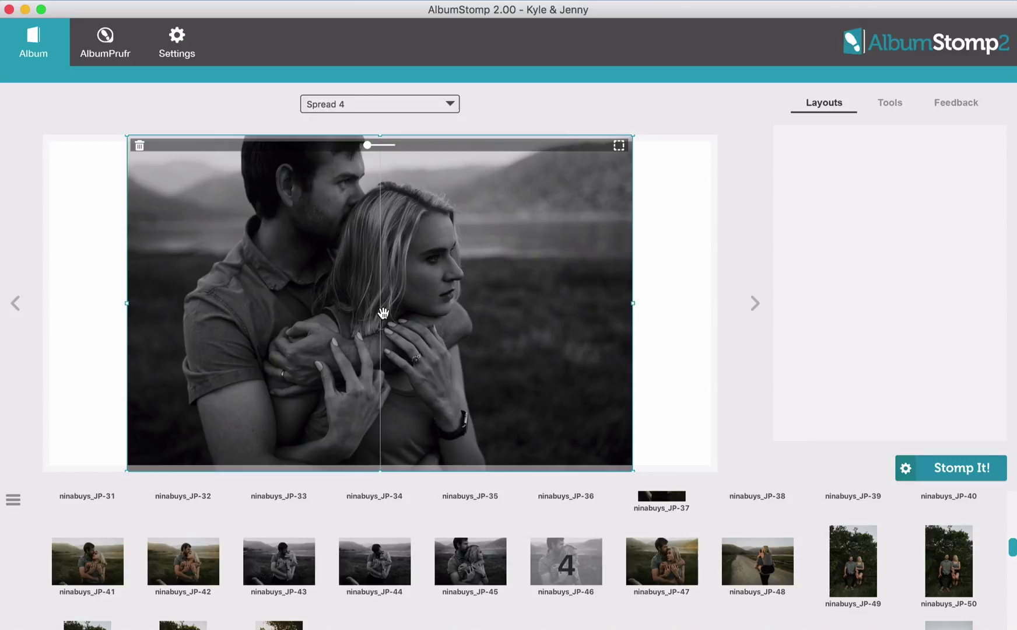
pyautogui.moveTo(382, 470); pyautogui.dragTo(448, 339)
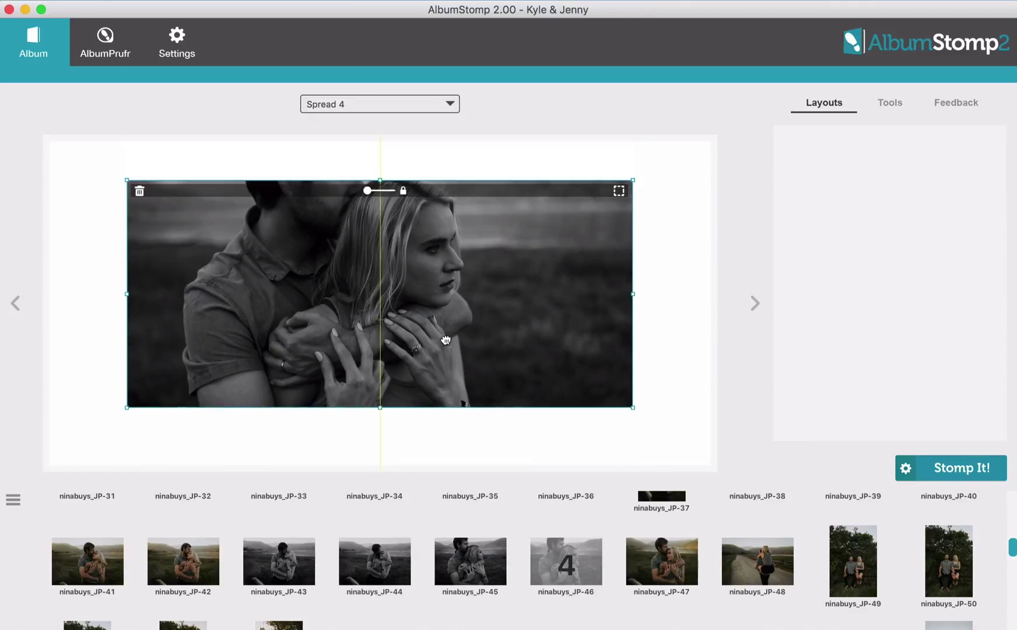
pyautogui.moveTo(114, 304); pyautogui.dragTo(16, 302)
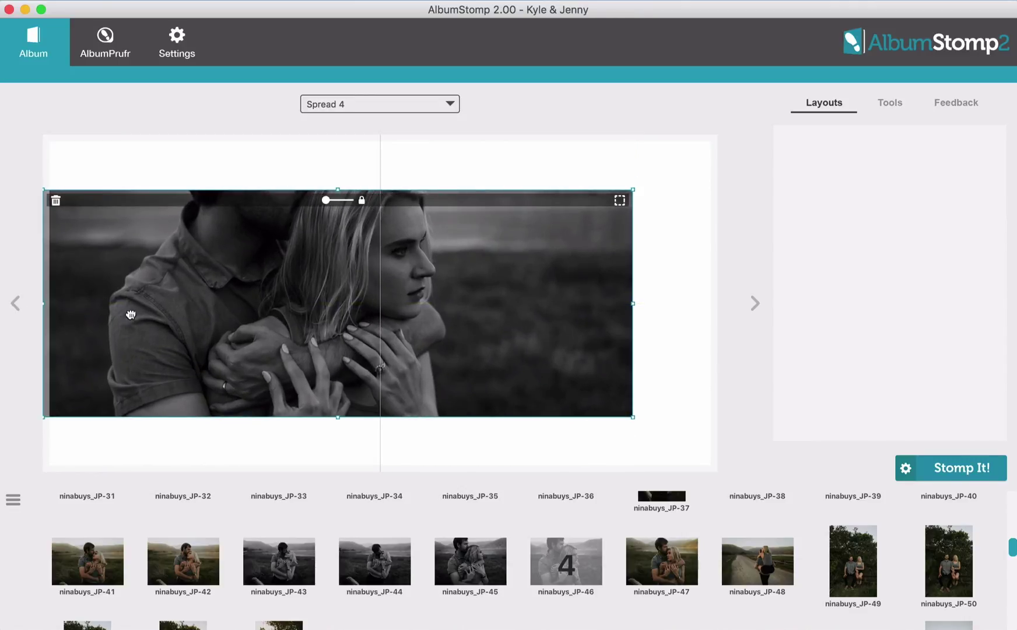
pyautogui.moveTo(631, 303); pyautogui.dragTo(745, 302)
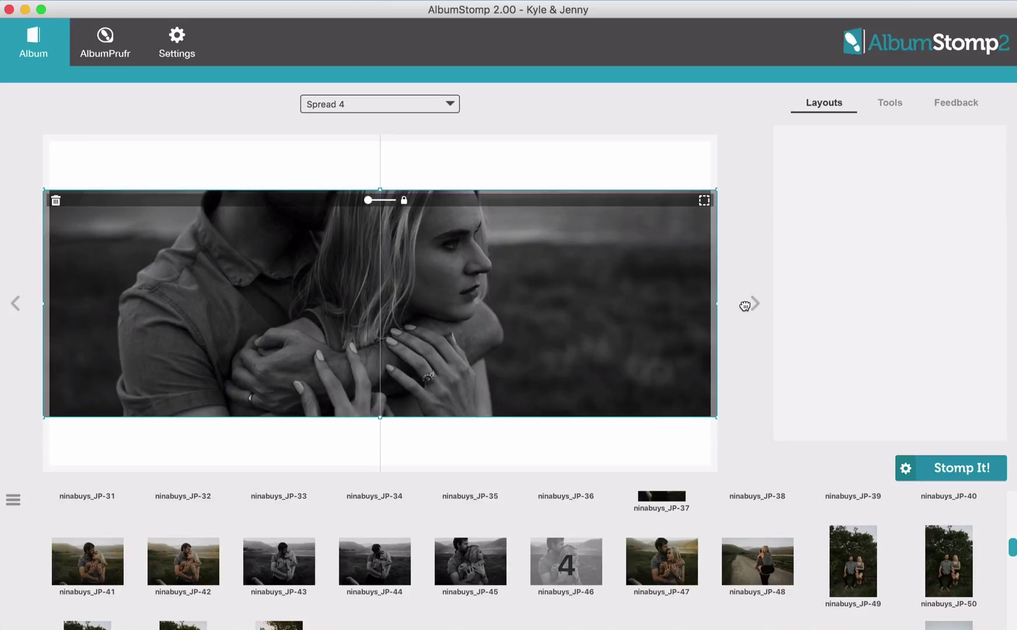
# Unlock JP-46, shift it down to show the couple's faces, and make its frame taller
pyautogui.click(404, 200)
pyautogui.moveTo(419, 334); pyautogui.dragTo(420, 359)
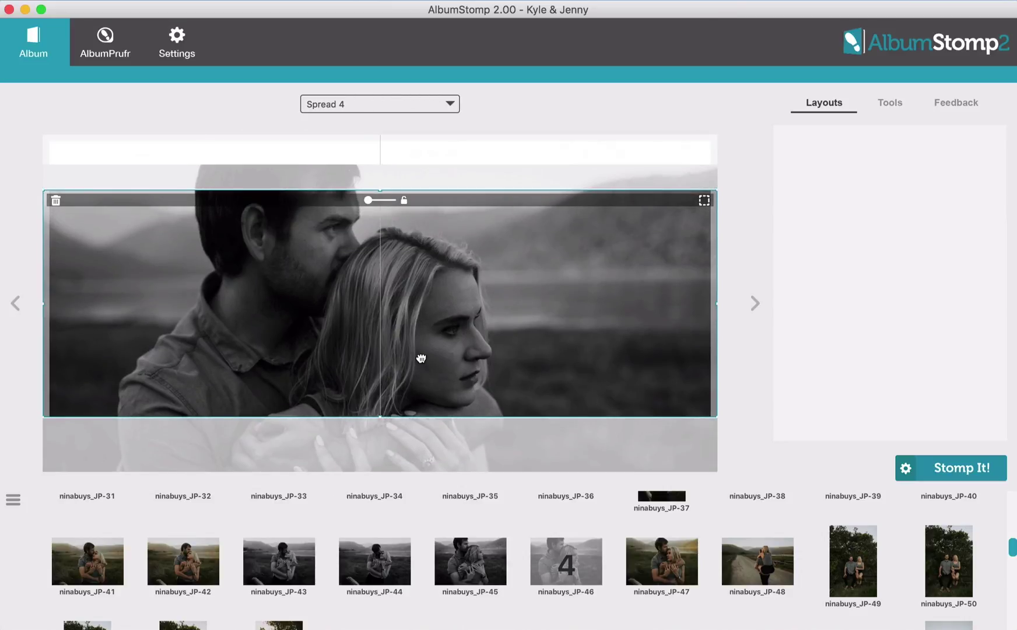
pyautogui.moveTo(399, 417); pyautogui.dragTo(397, 463)
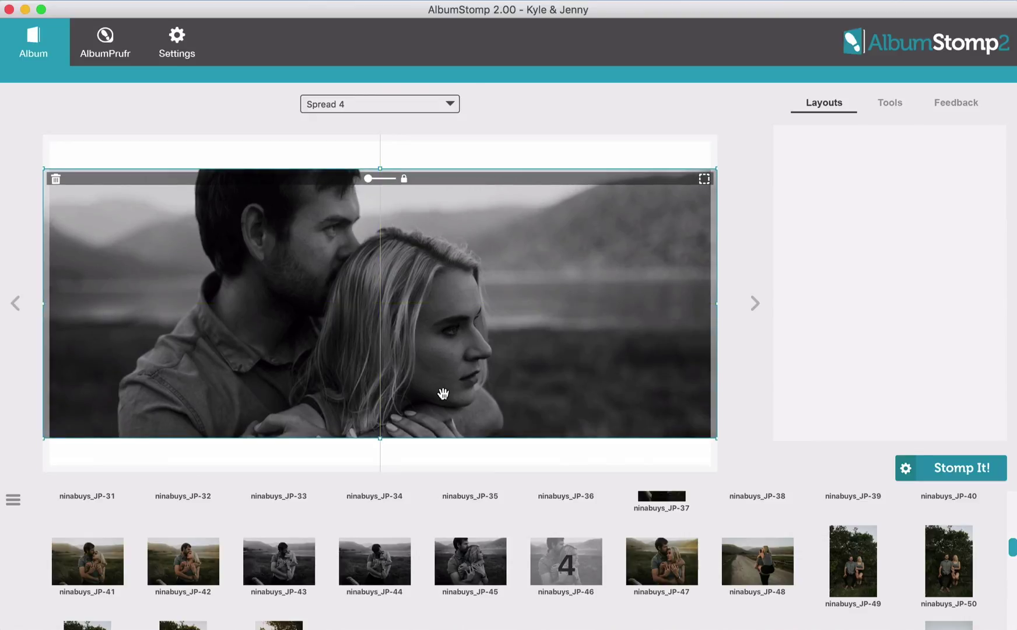
# Set Spread 4's background to a custom dark grey picked from the colour wheel
pyautogui.click(885, 105)
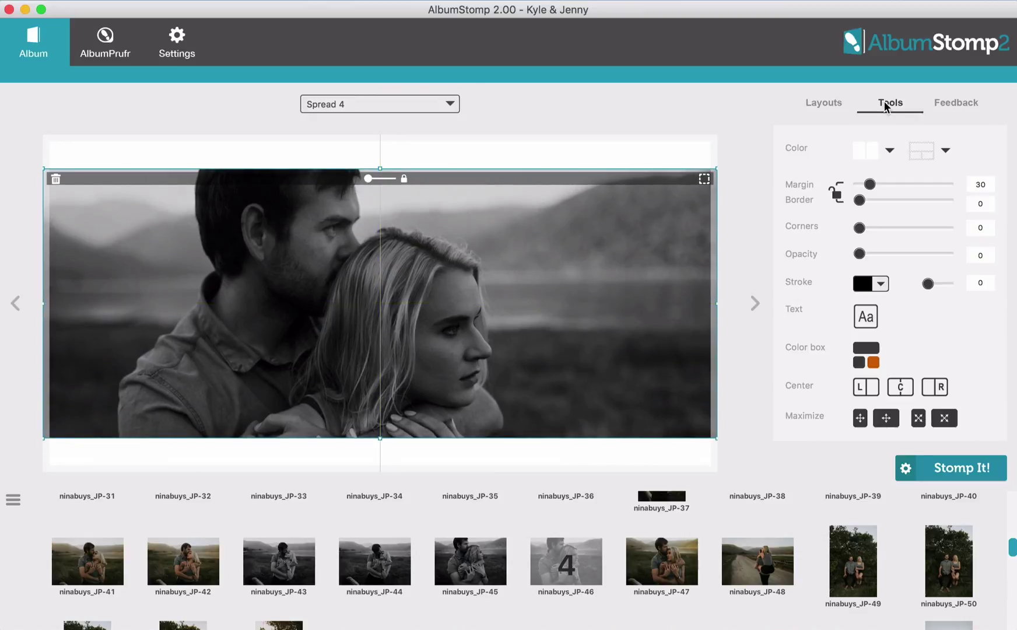
pyautogui.click(888, 151)
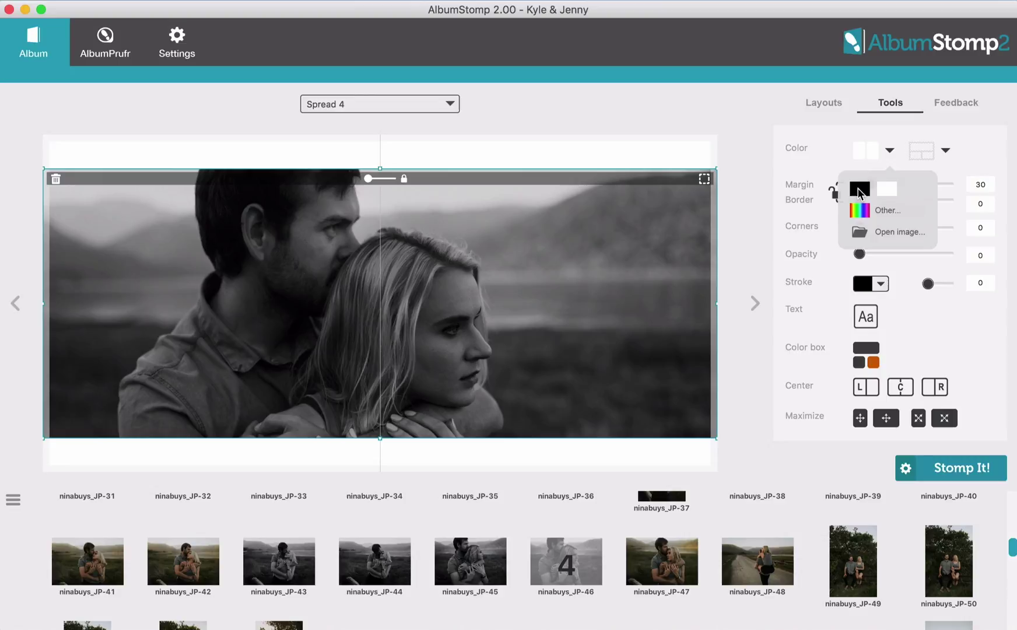
pyautogui.click(860, 189)
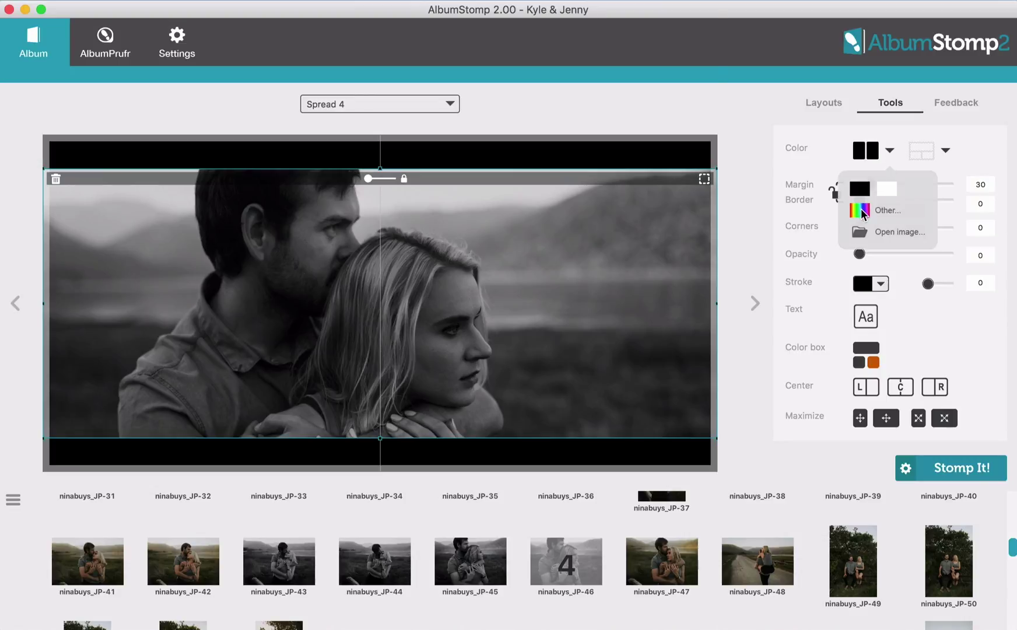
pyautogui.click(862, 211)
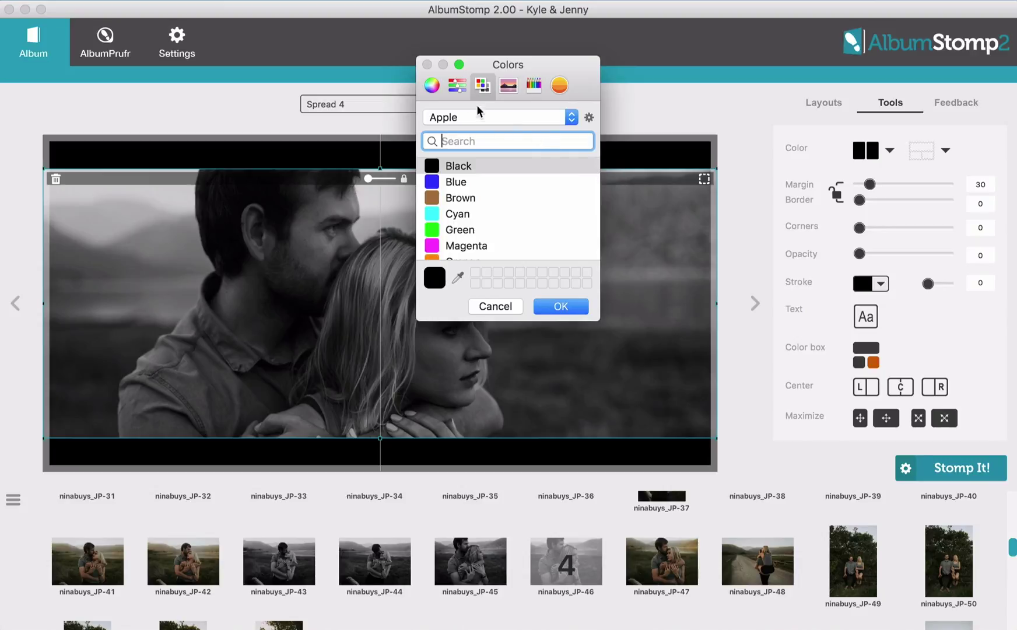
pyautogui.click(457, 88)
pyautogui.click(432, 88)
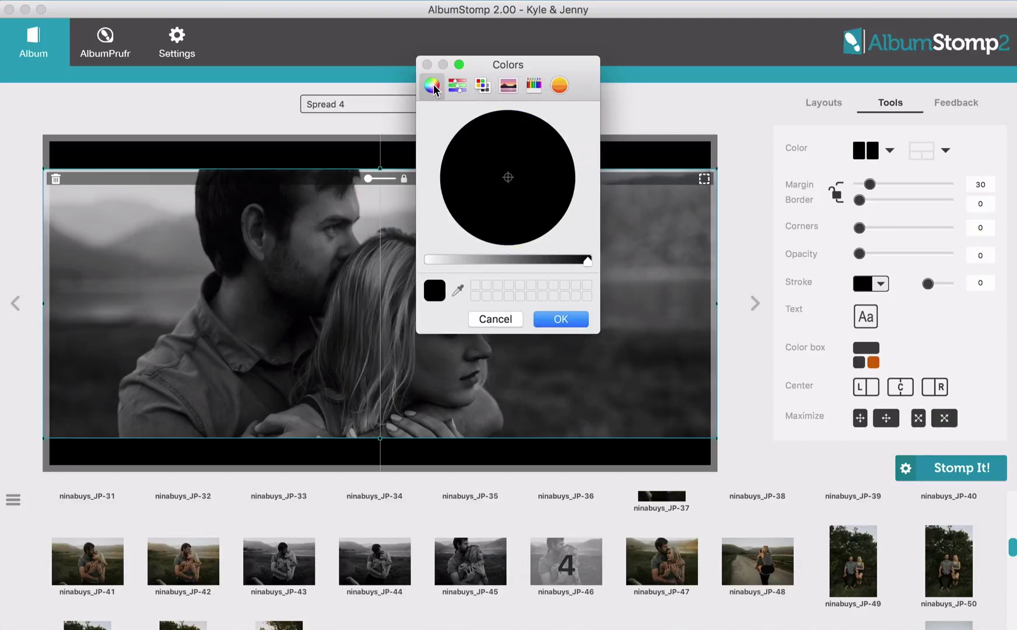
pyautogui.click(555, 261)
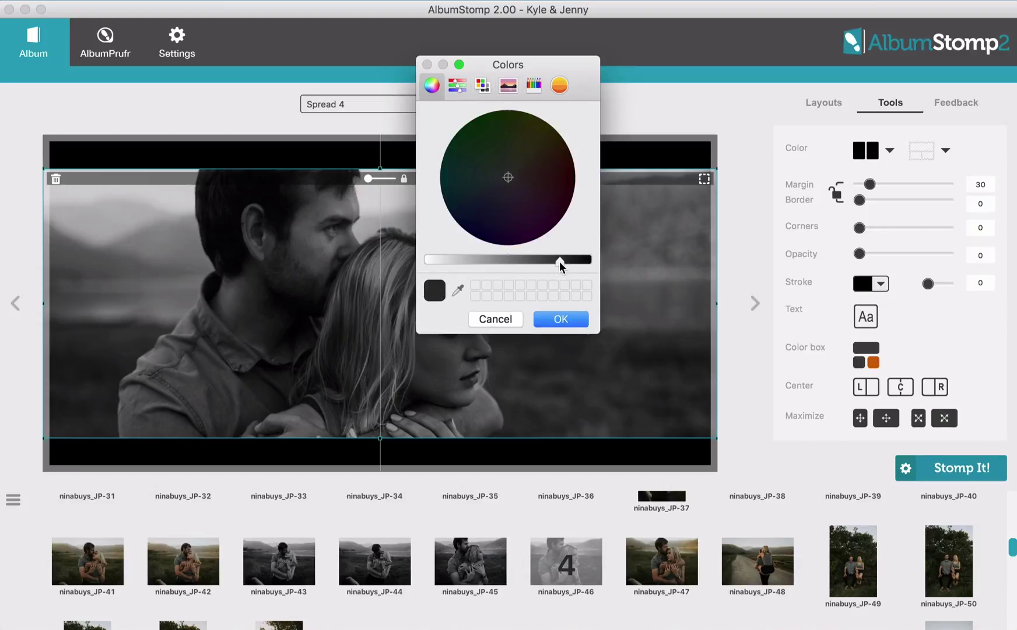
pyautogui.click(564, 318)
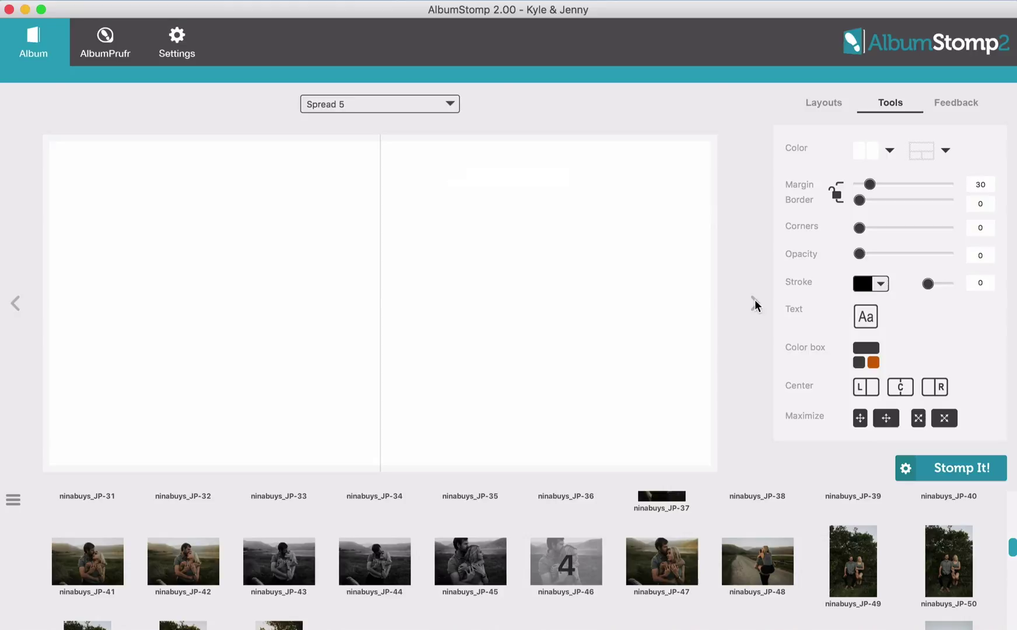
# Place three photos on Spread 5 and choose ninabuys_JP-59.jpg as its background image
pyautogui.scroll(-1, 749, 580)
pyautogui.moveTo(490, 563); pyautogui.dragTo(584, 379)
pyautogui.click(891, 104)
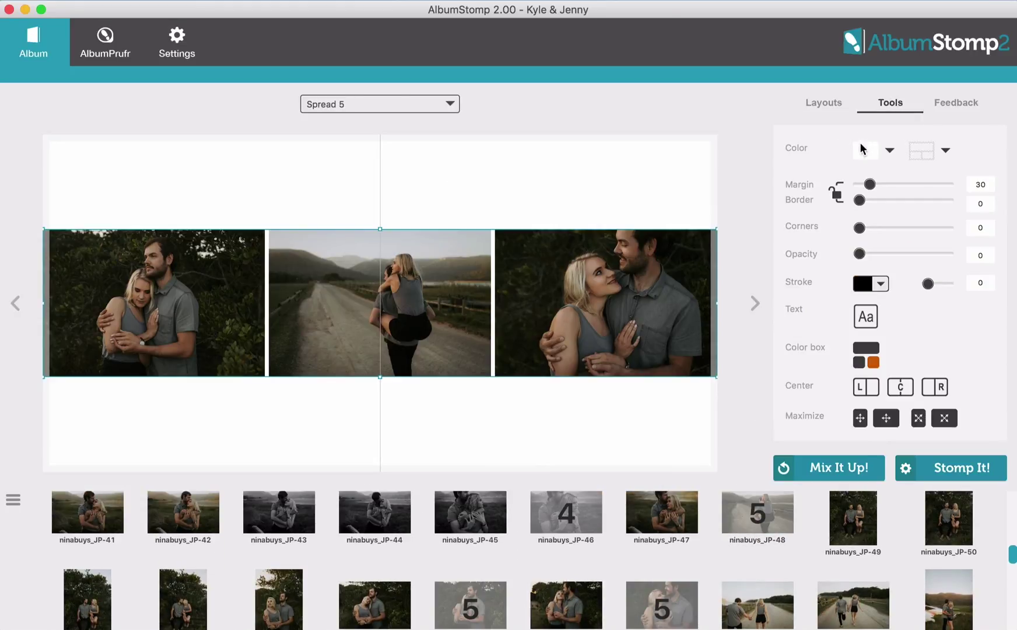
pyautogui.click(866, 152)
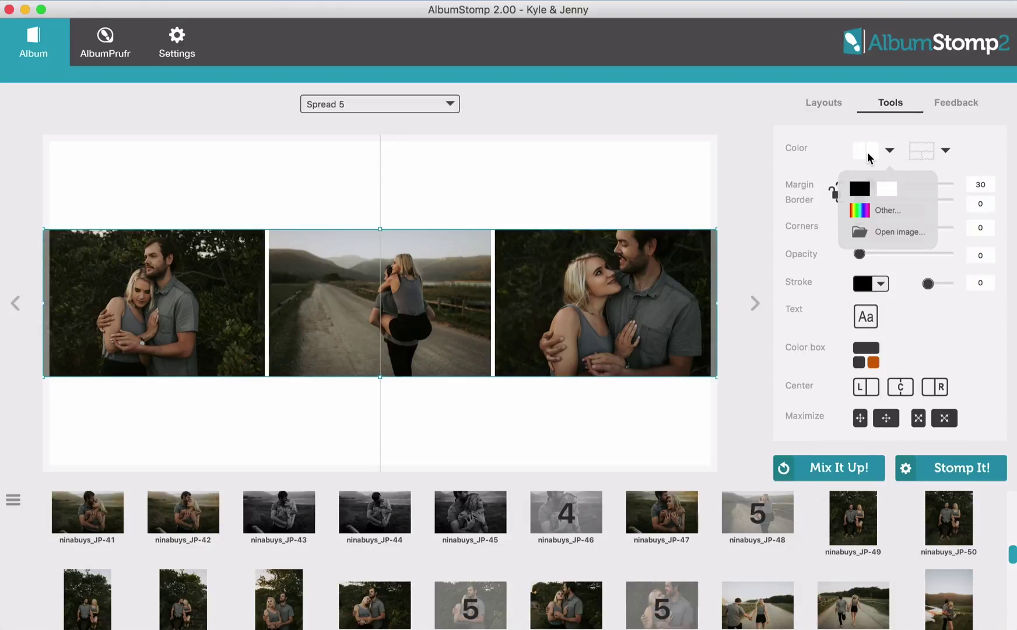
pyautogui.click(894, 232)
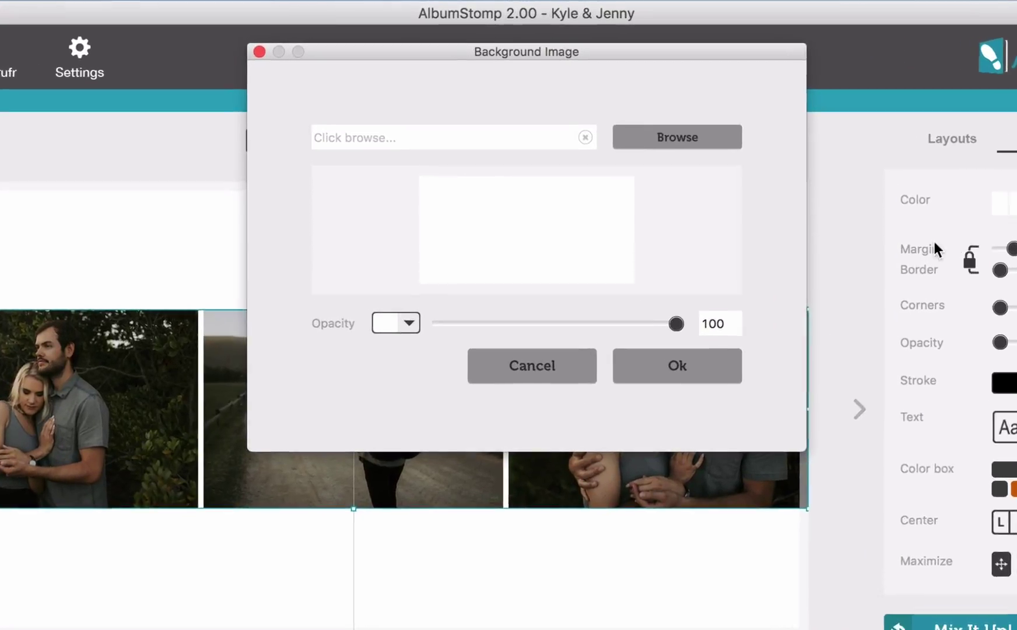
pyautogui.click(686, 141)
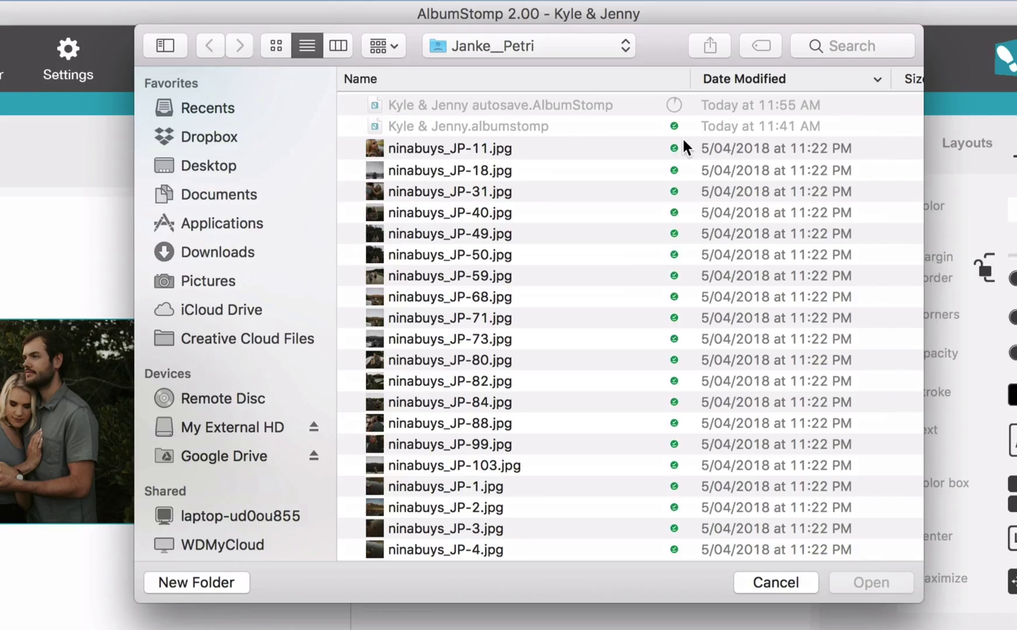
pyautogui.click(506, 275)
pyautogui.click(852, 579)
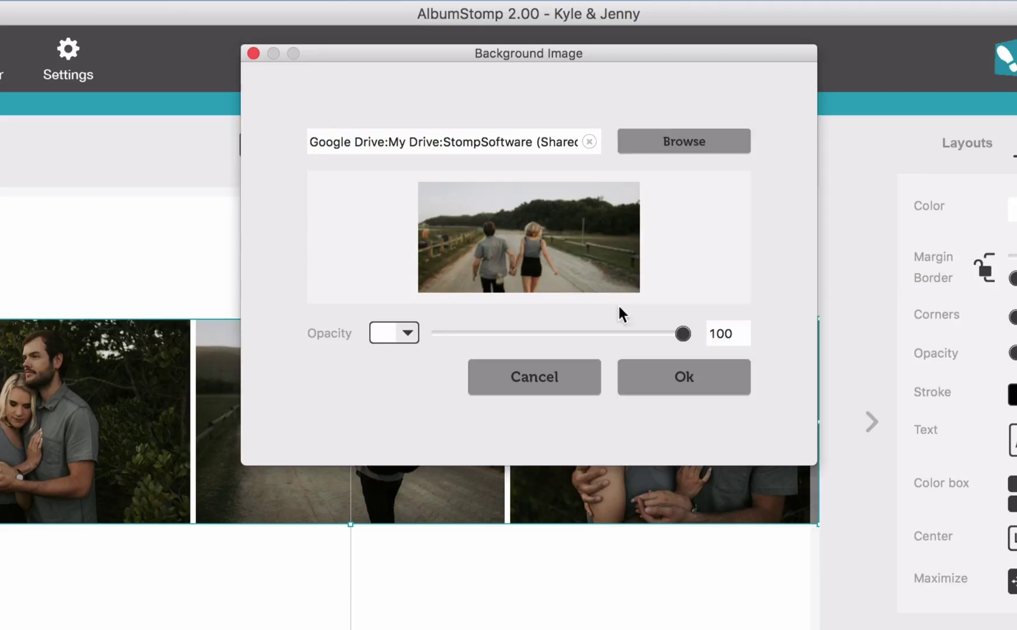
# Crop the background so the couple sits higher, with a black overlay at 50% opacity
pyautogui.moveTo(466, 256)
pyautogui.moveTo(481, 191)
pyautogui.mouseDown()
pyautogui.moveTo(527, 192)
pyautogui.moveTo(481, 193)
pyautogui.mouseUp()
pyautogui.moveTo(530, 267); pyautogui.dragTo(526, 233)
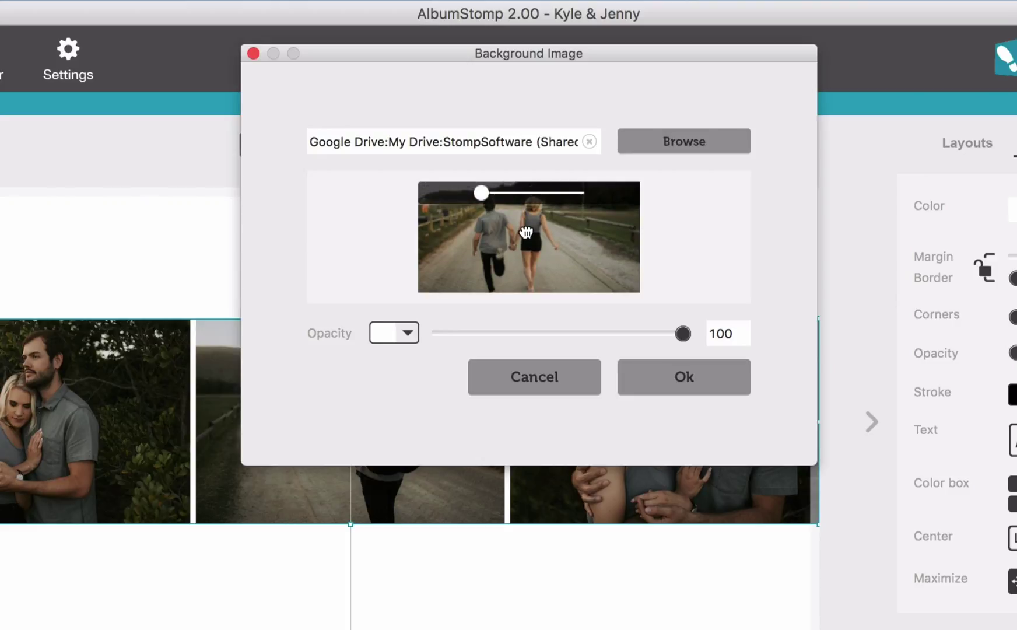
pyautogui.click(399, 335)
pyautogui.moveTo(588, 352); pyautogui.dragTo(688, 357)
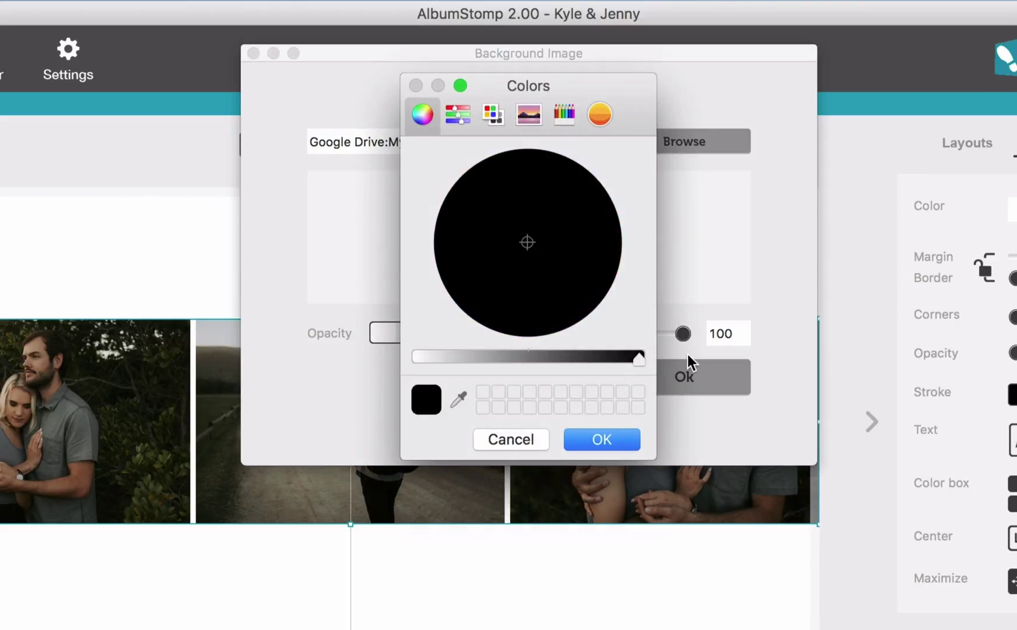
pyautogui.click(583, 444)
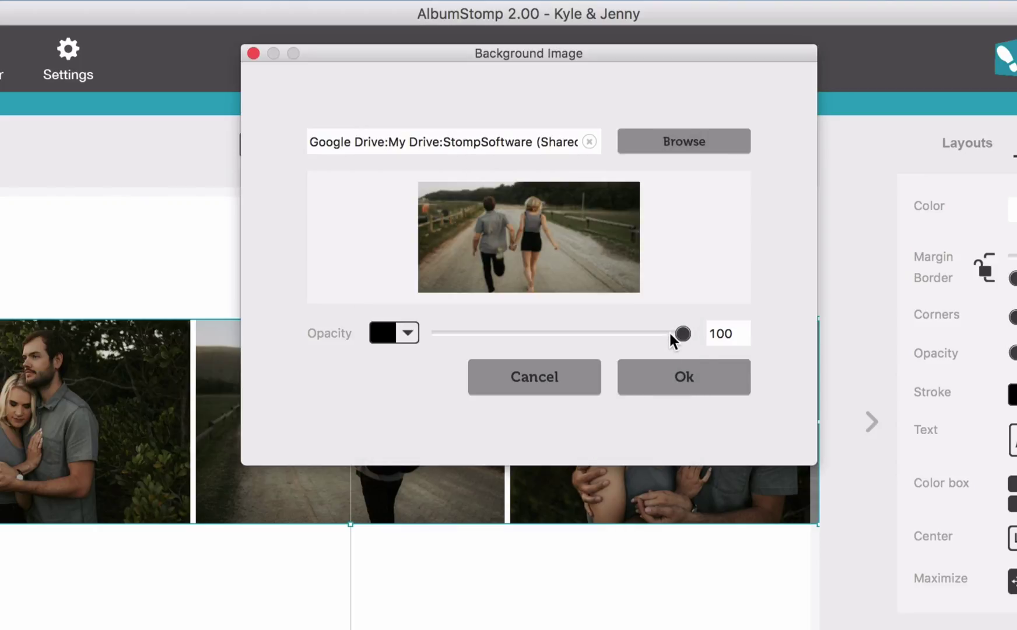
pyautogui.moveTo(680, 333); pyautogui.dragTo(557, 337)
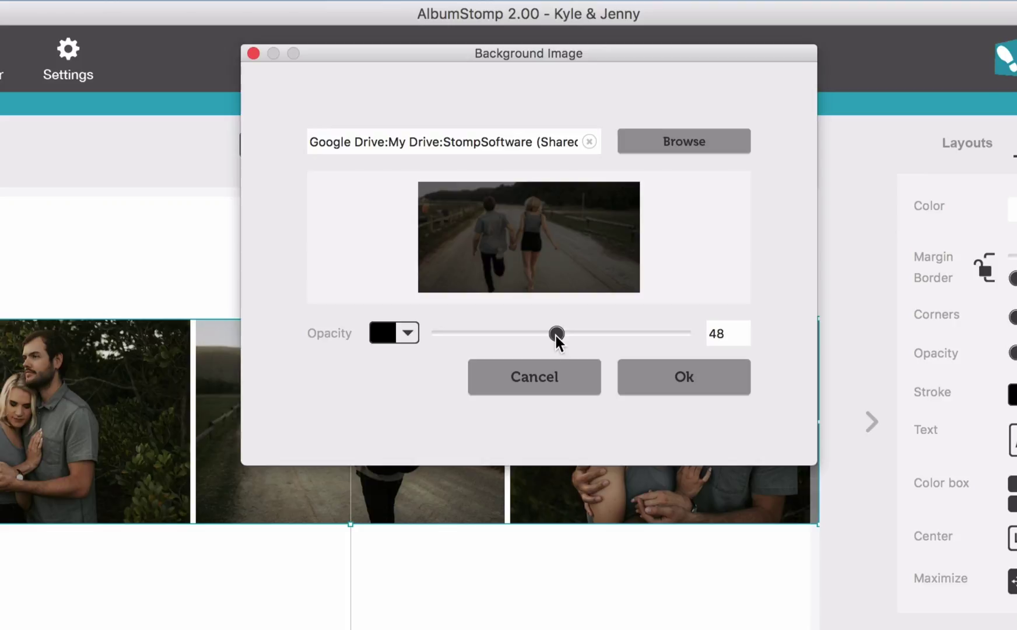
pyautogui.moveTo(555, 336); pyautogui.dragTo(560, 336)
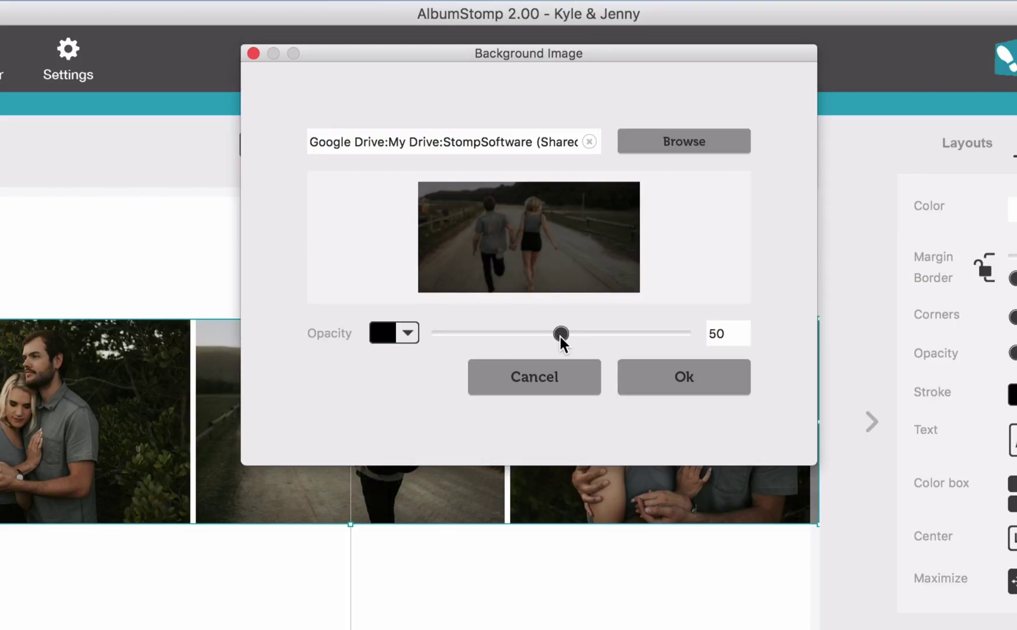
pyautogui.click(706, 381)
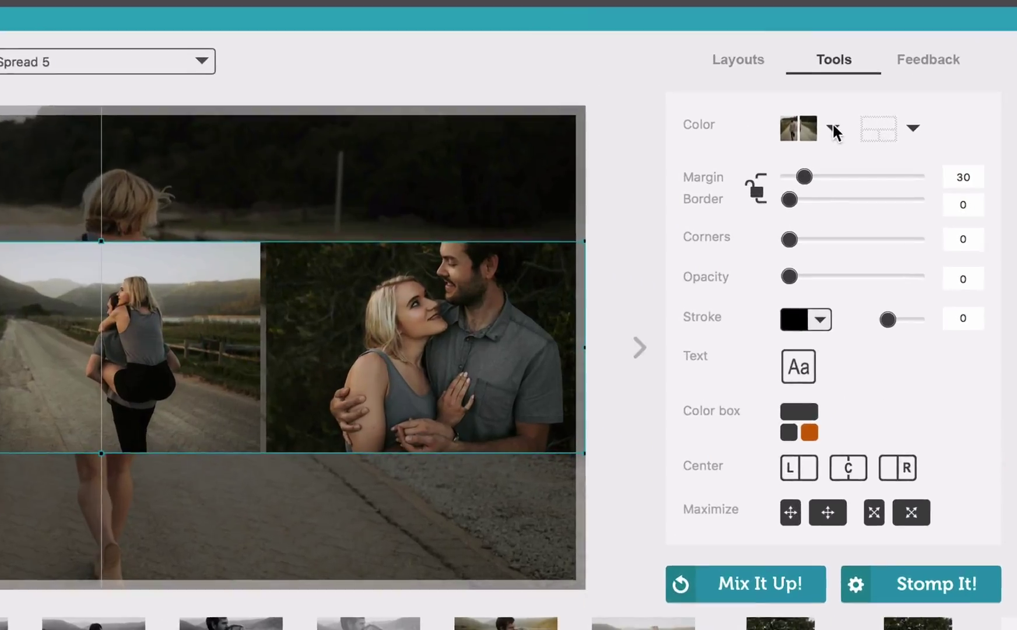
# Change the background overlay colour to white for a lighter, faded look
pyautogui.click(890, 150)
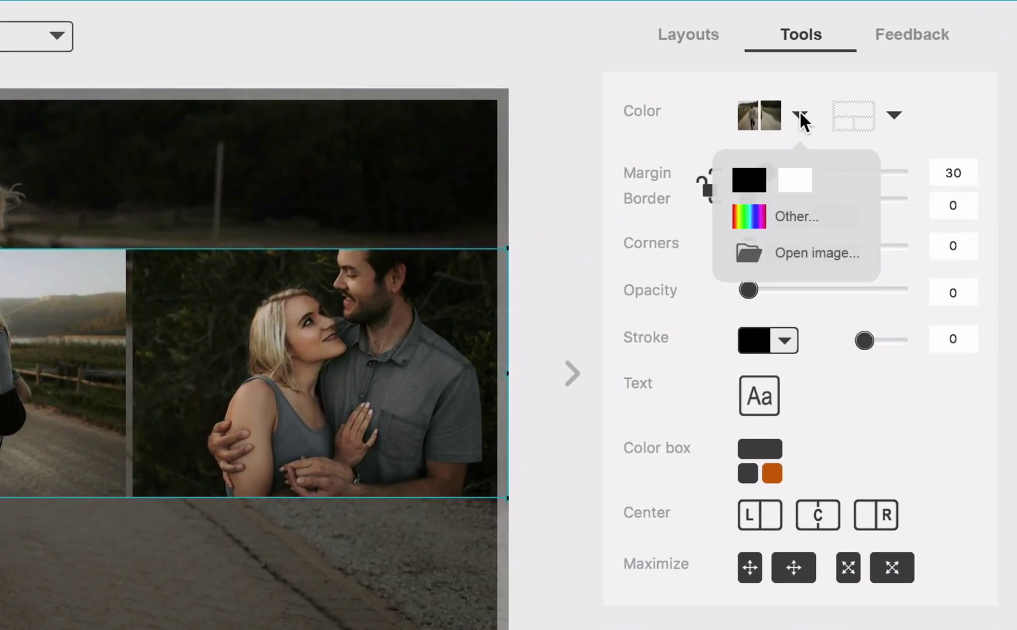
pyautogui.click(782, 257)
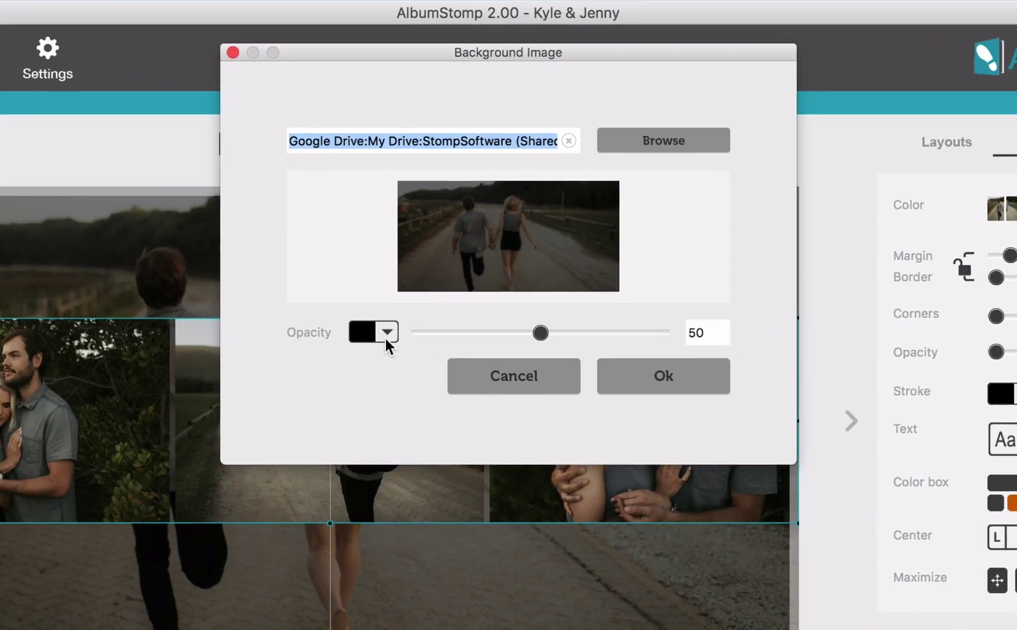
pyautogui.click(386, 333)
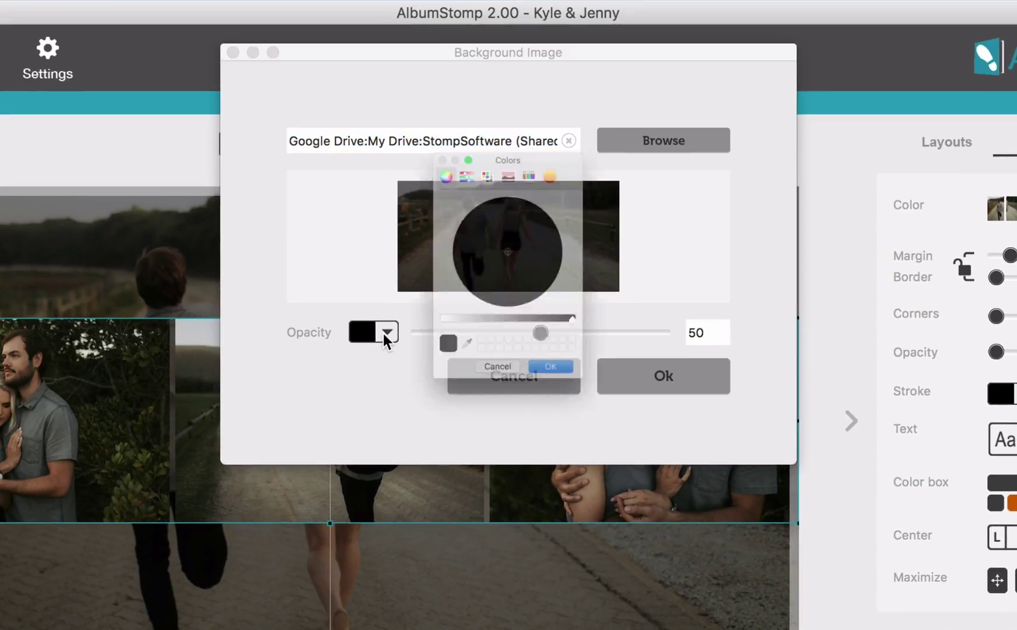
pyautogui.moveTo(429, 358); pyautogui.dragTo(370, 356)
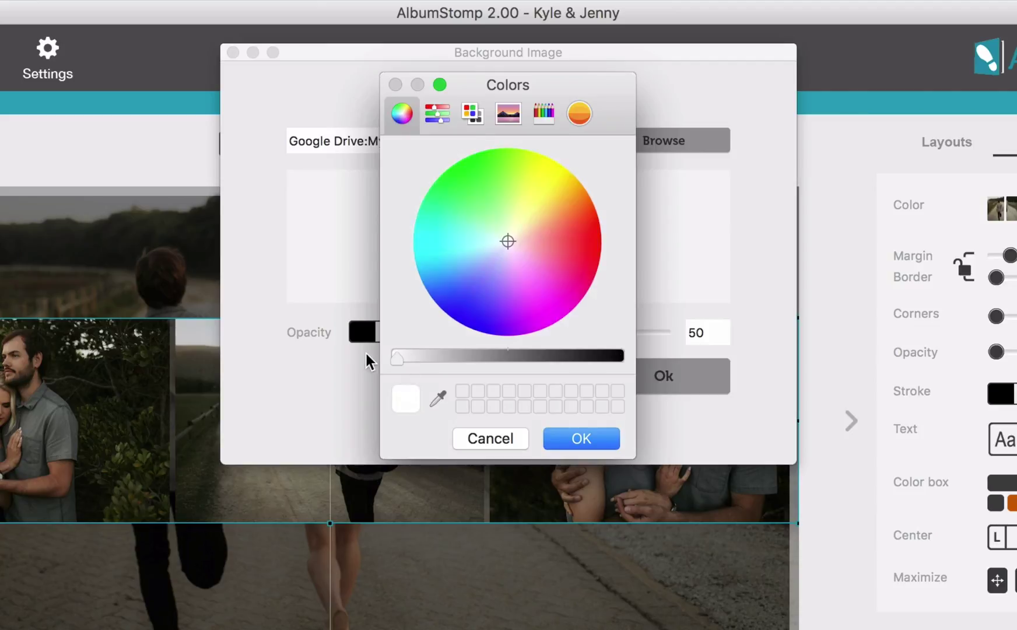
pyautogui.click(588, 438)
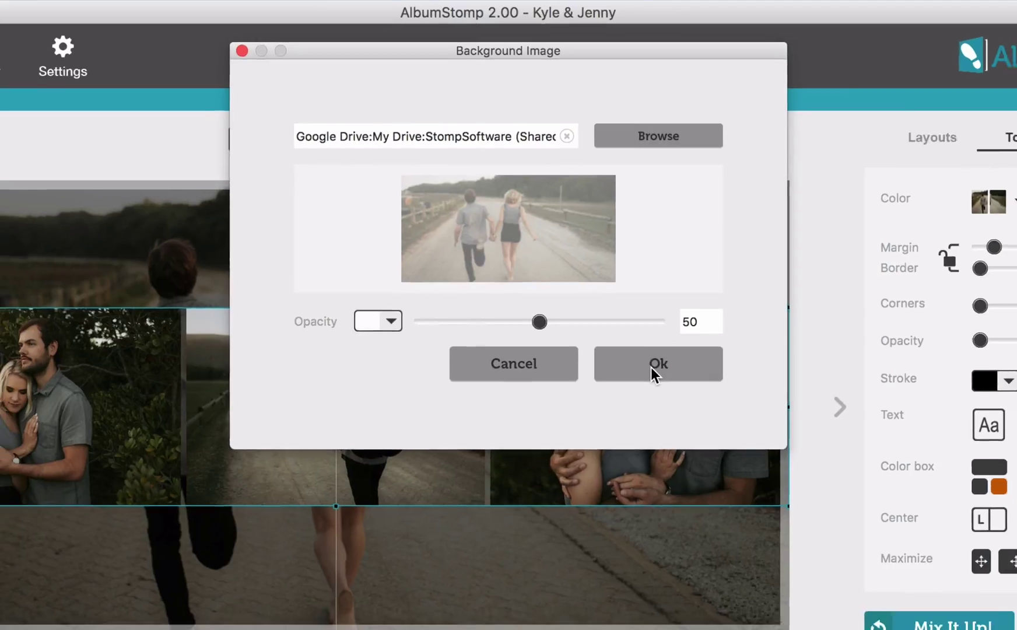
pyautogui.click(657, 380)
# Fill Spread 6 with photos JP-69, JP-70 and JP-74 side by side
pyautogui.click(753, 305)
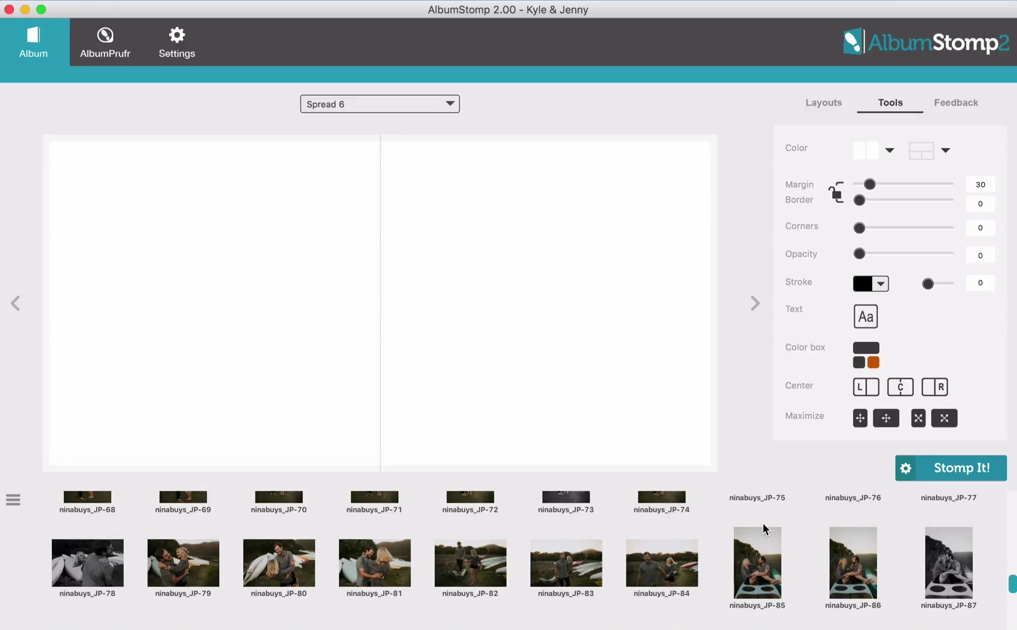
pyautogui.scroll(3, 762, 523)
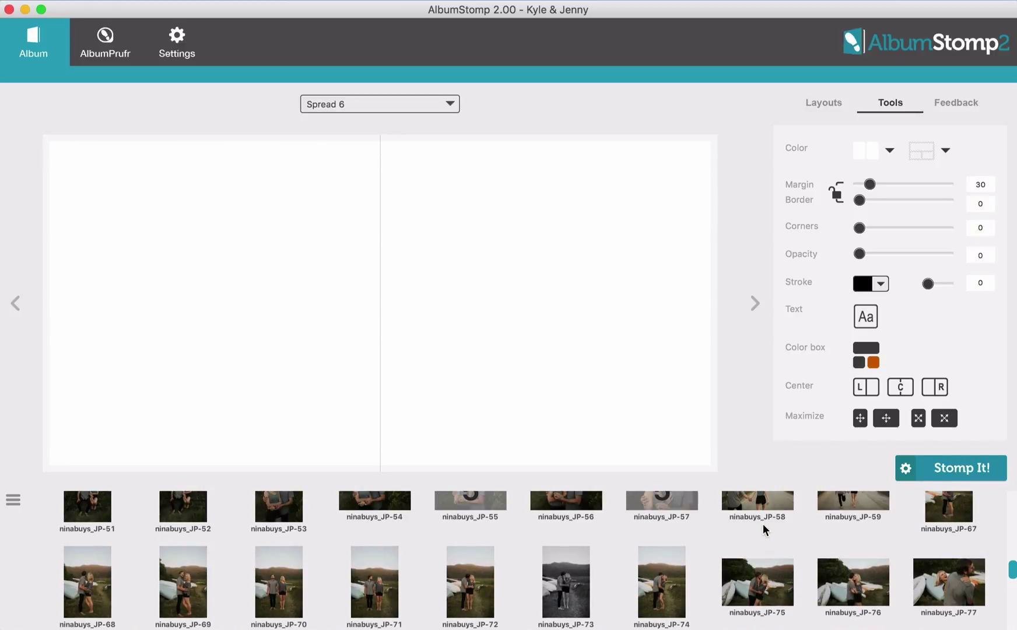
pyautogui.click(195, 582)
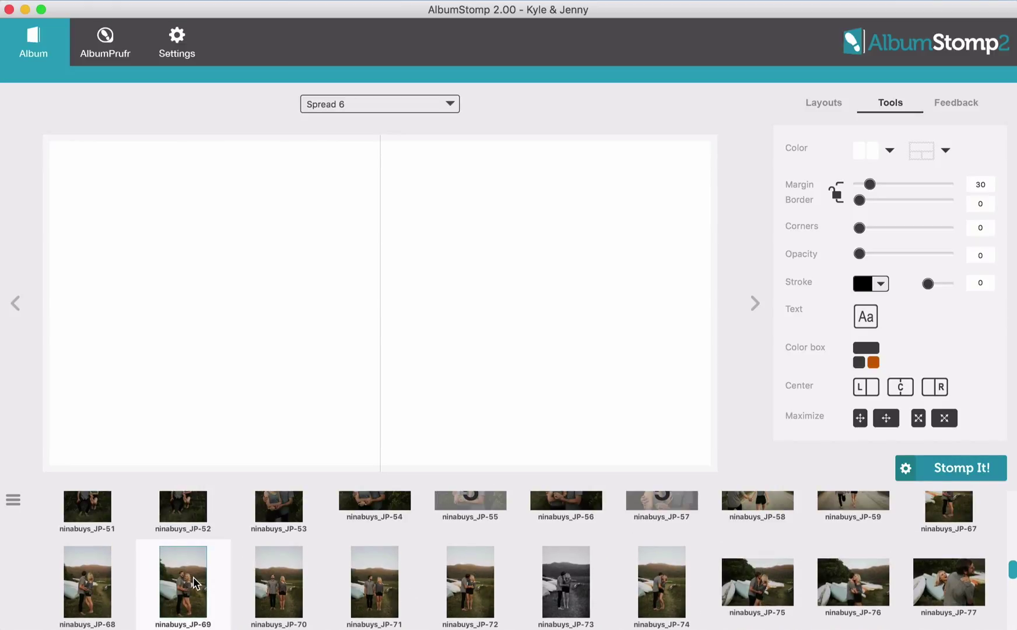
pyautogui.keyDown('shift'); pyautogui.click(294, 598); pyautogui.keyUp('shift')
pyautogui.keyDown('super'); pyautogui.click(667, 595); pyautogui.keyUp('super')
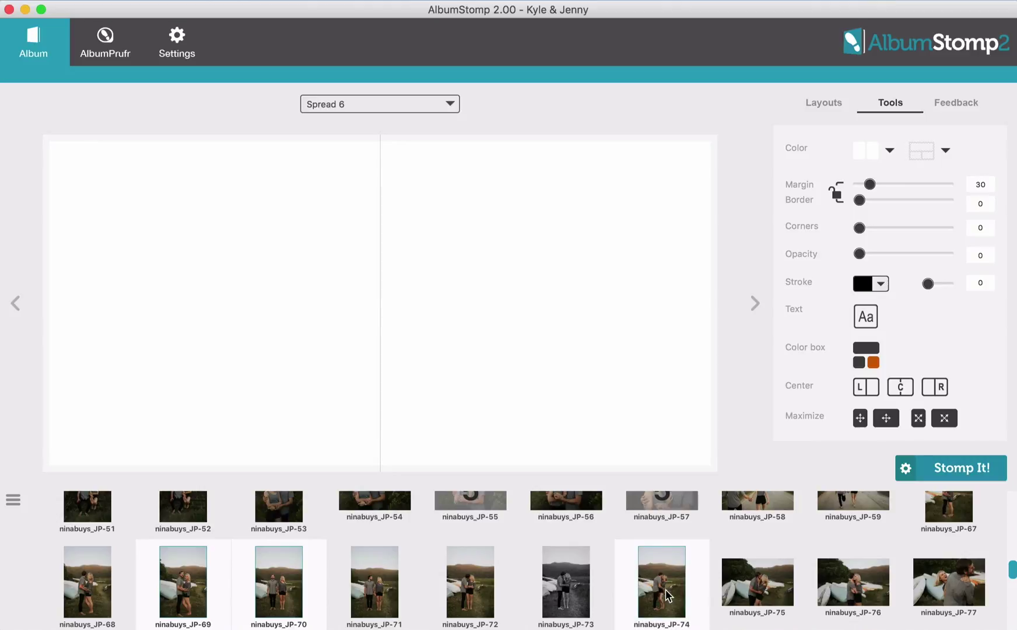
pyautogui.moveTo(671, 600); pyautogui.dragTo(414, 301)
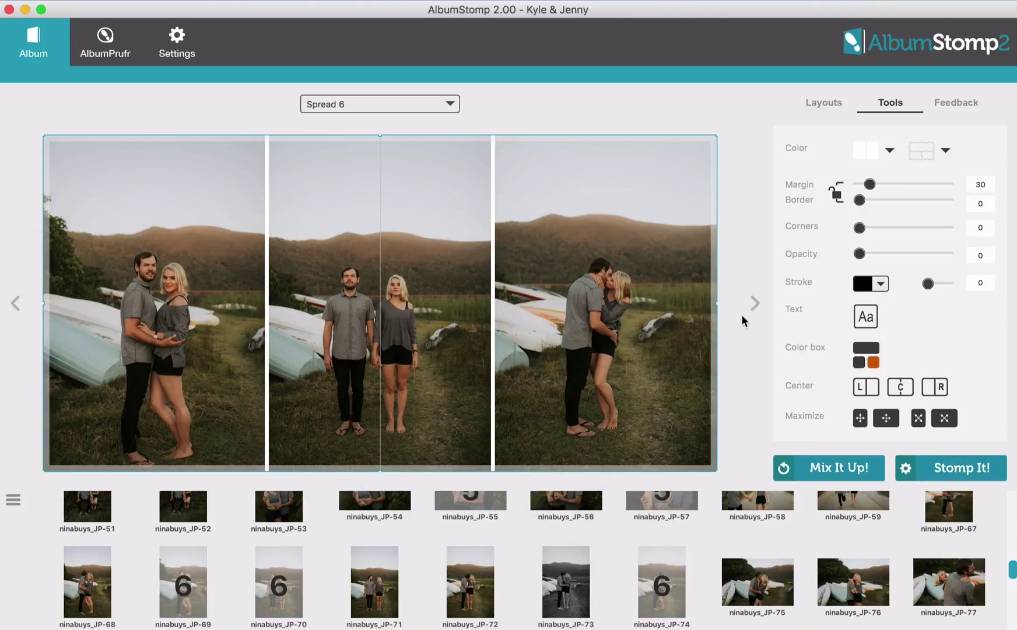
pyautogui.click(755, 304)
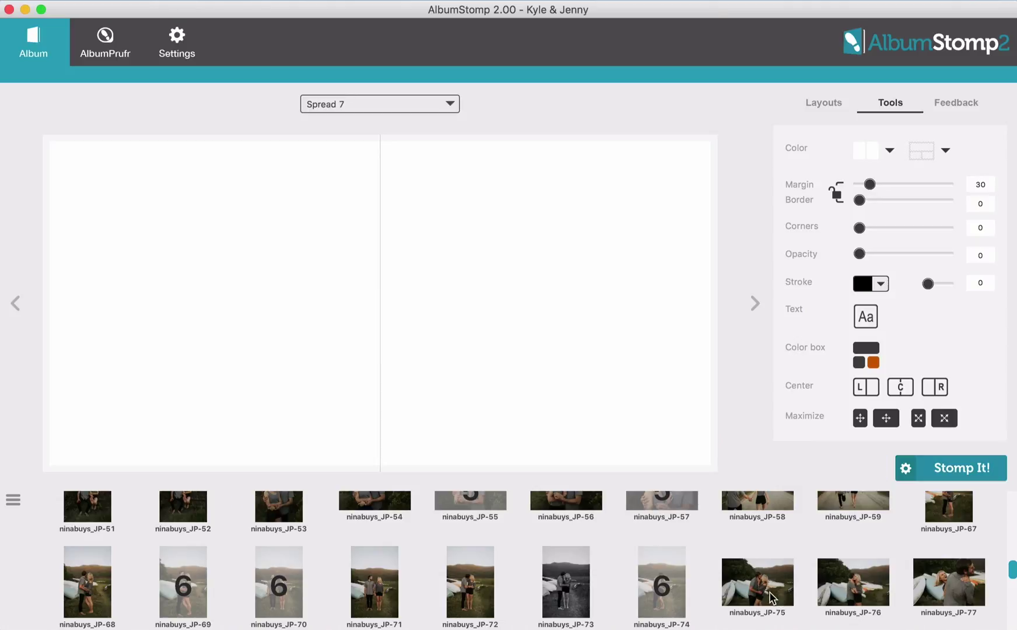
# Put JP-75 bled across Spread 7's right page and JP-77 on its left page
pyautogui.moveTo(769, 589); pyautogui.dragTo(533, 335)
pyautogui.press('Return')
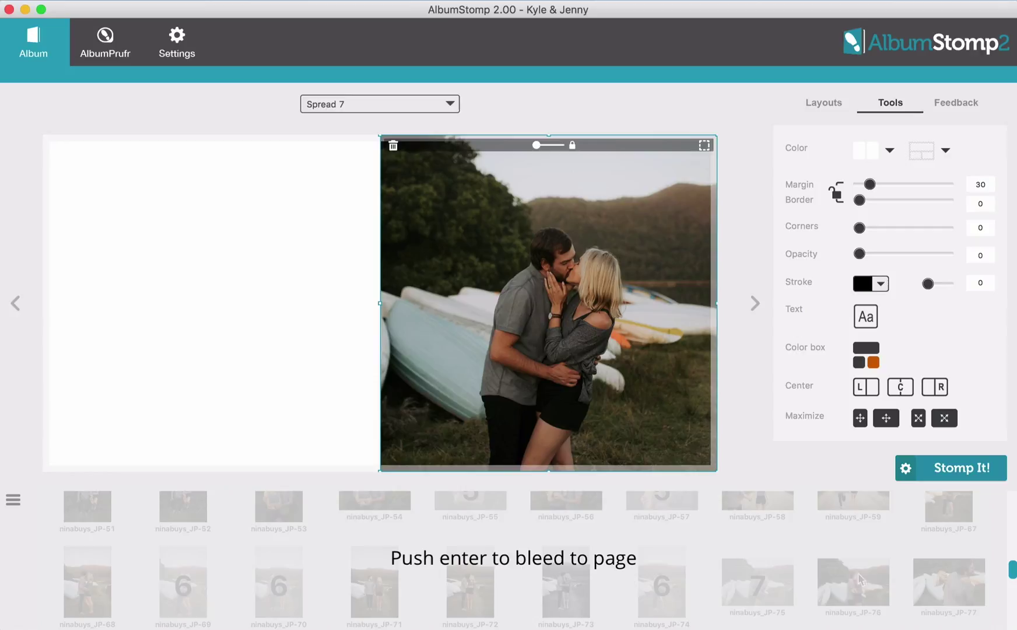
pyautogui.moveTo(949, 574); pyautogui.dragTo(181, 295)
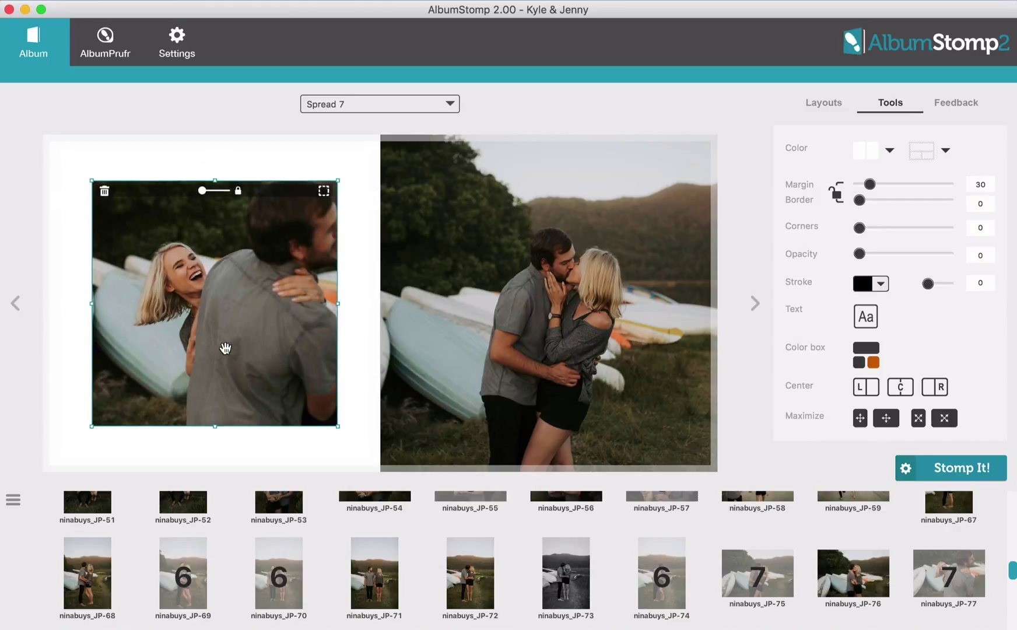
# Place JP-84 on Spread 8, stretched to fill both pages
pyautogui.click(755, 303)
pyautogui.scroll(-5, 775, 603)
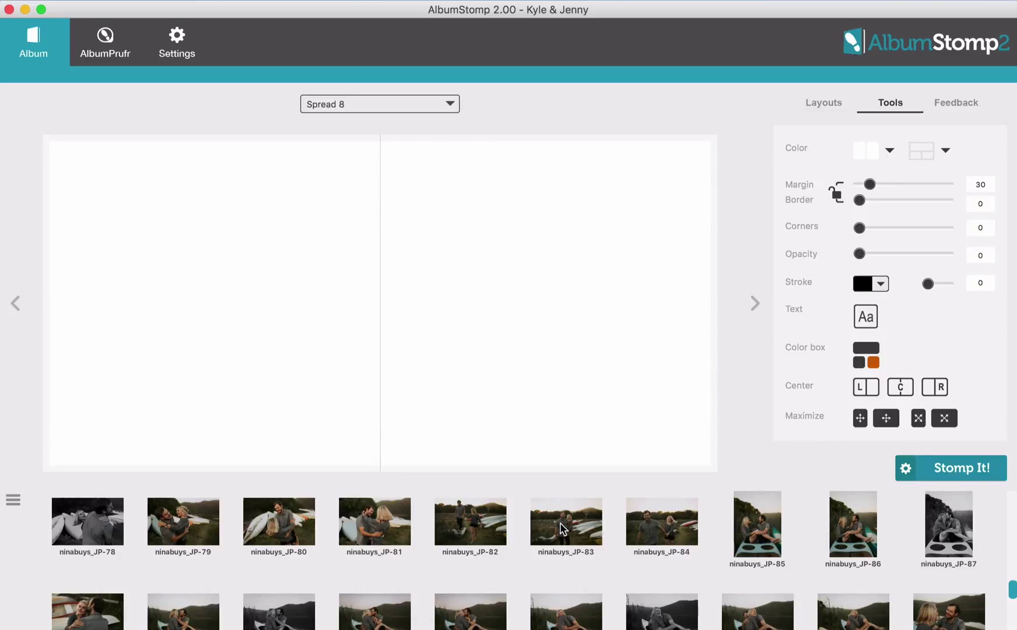
pyautogui.moveTo(662, 532); pyautogui.dragTo(451, 336)
pyautogui.moveTo(357, 329); pyautogui.dragTo(368, 329)
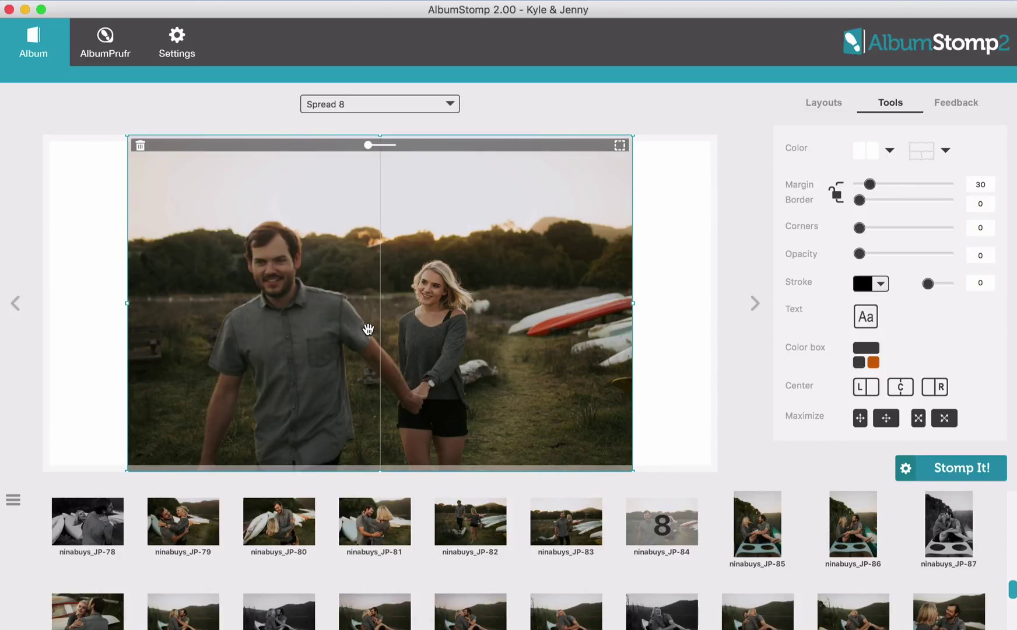
pyautogui.doubleClick(368, 330)
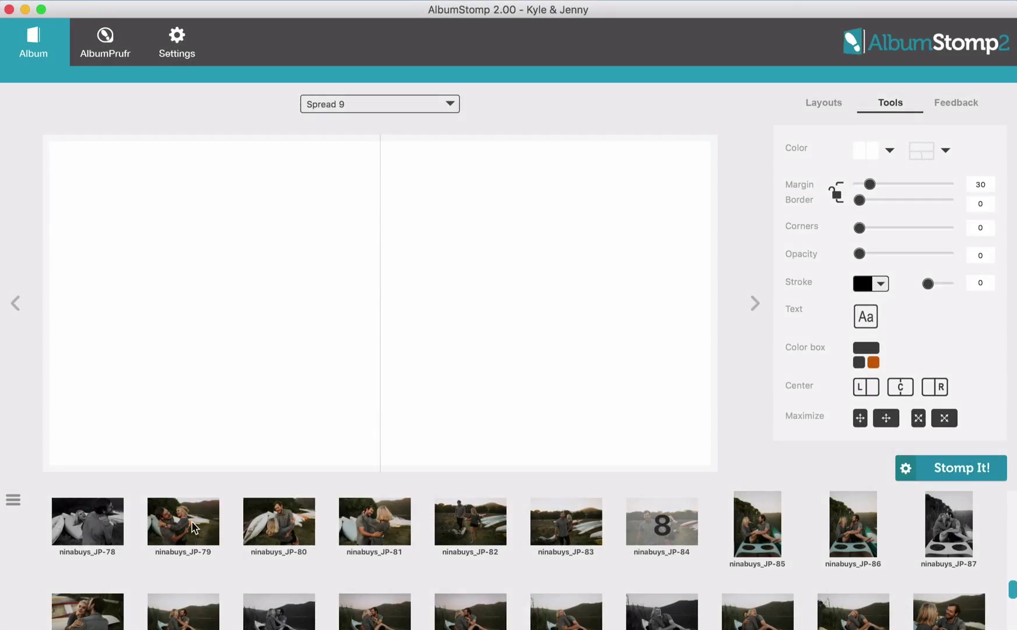
# Put JP-86 on Spread 9's left page and five photos, including JP-88, JP-95, JP-97, on the right
pyautogui.click(173, 532)
pyautogui.moveTo(857, 536); pyautogui.dragTo(161, 339)
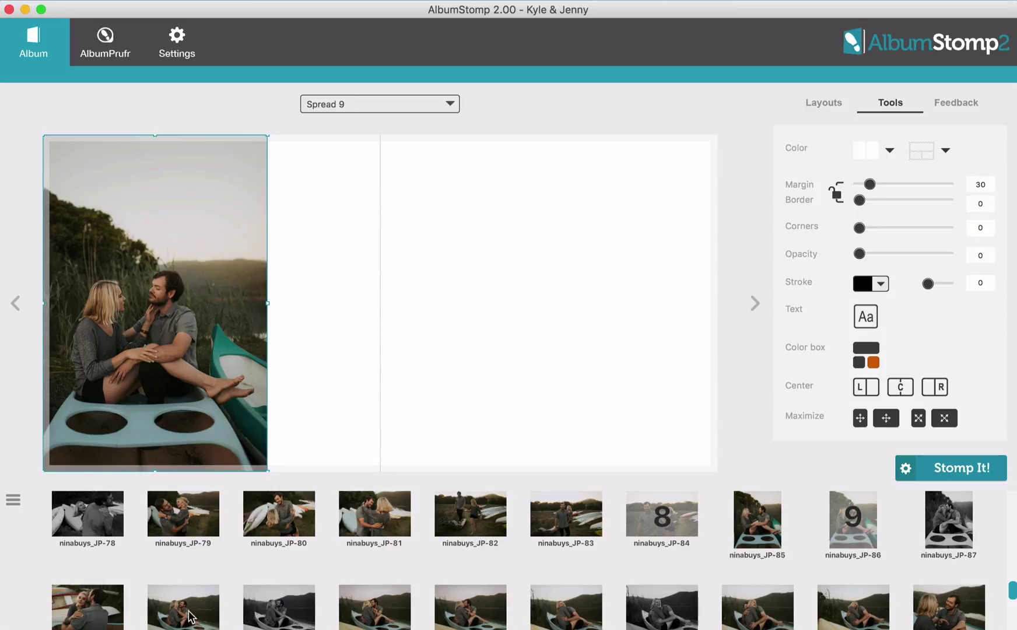
pyautogui.click(189, 615)
pyautogui.keyDown('super'); pyautogui.click(87, 613); pyautogui.keyUp('super')
pyautogui.keyDown('super'); pyautogui.click(751, 617); pyautogui.keyUp('super')
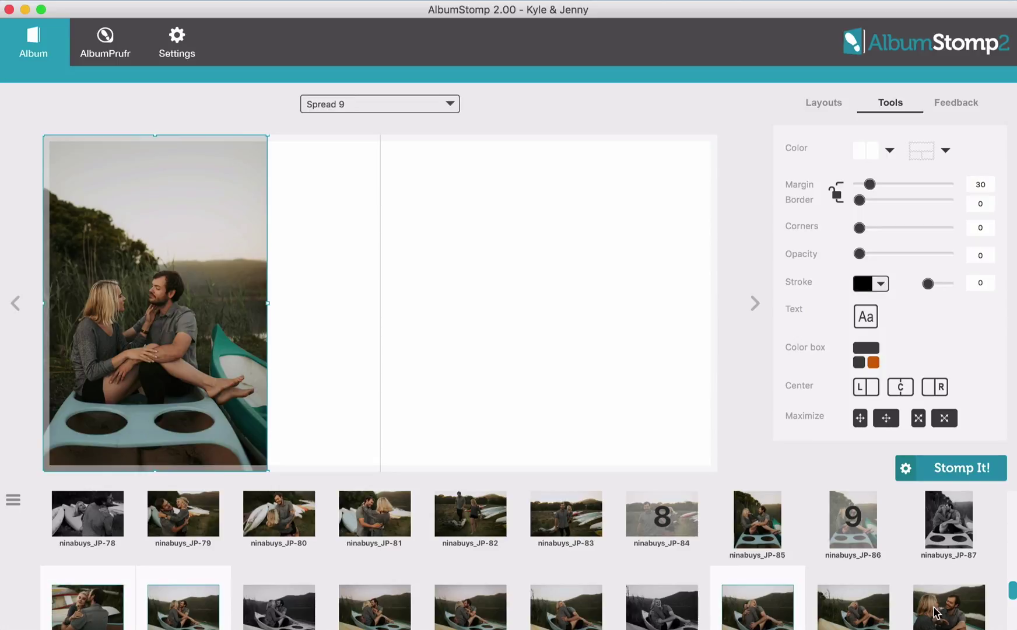
pyautogui.keyDown('super'); pyautogui.click(953, 612); pyautogui.keyUp('super')
pyautogui.scroll(-2, 951, 615)
pyautogui.scroll(-3, 951, 615)
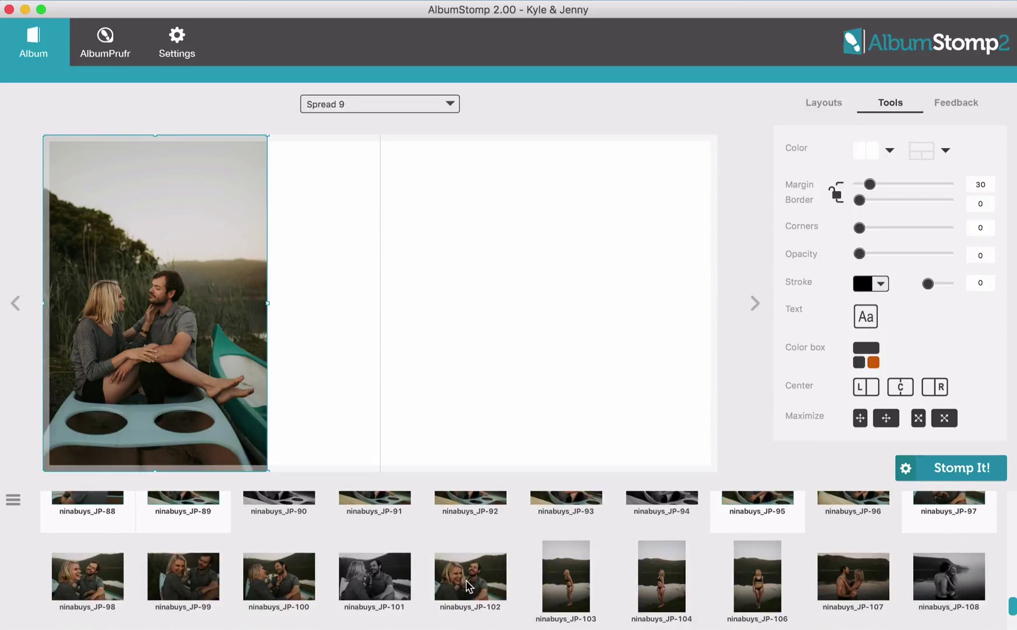
pyautogui.moveTo(182, 578); pyautogui.dragTo(574, 279)
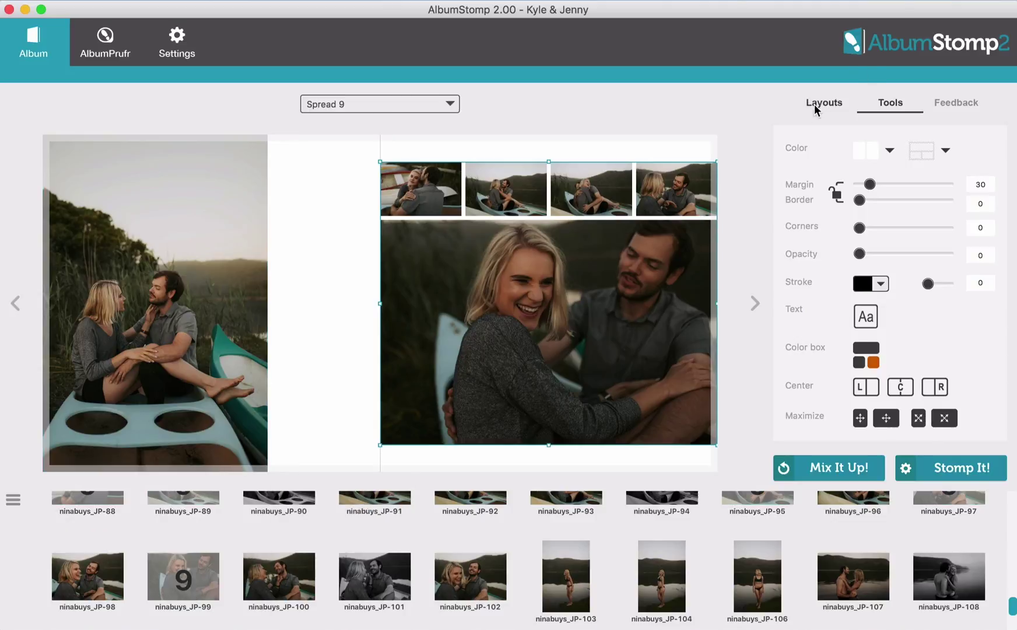
# Apply a five-photo layout, then enlarge the group slightly and centre it vertically
pyautogui.click(823, 103)
pyautogui.scroll(-2, 938, 325)
pyautogui.click(886, 277)
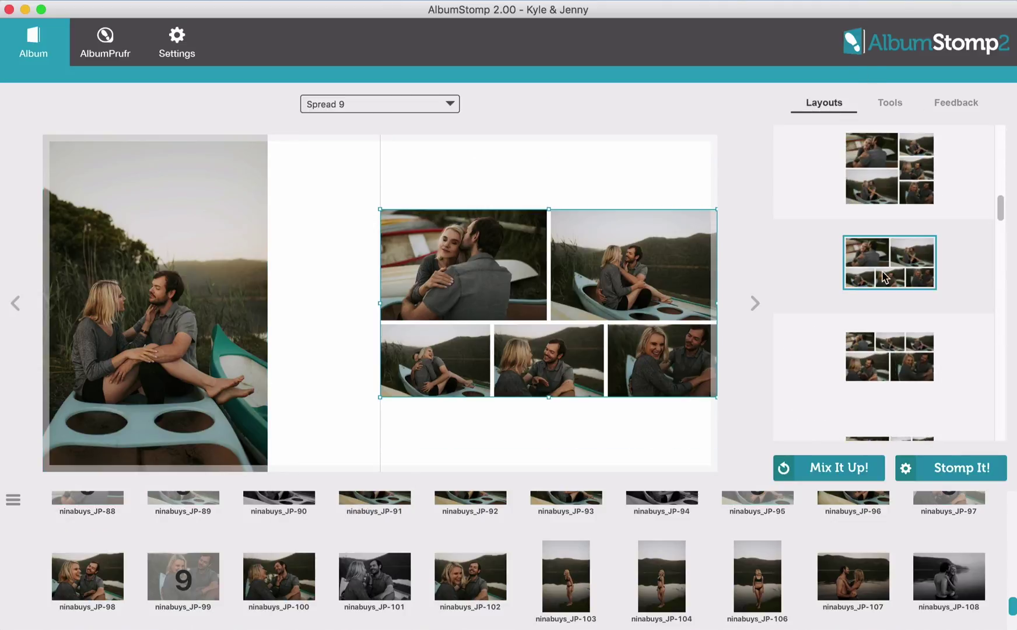
pyautogui.moveTo(500, 276); pyautogui.dragTo(444, 278)
pyautogui.moveTo(338, 274); pyautogui.dragTo(291, 280)
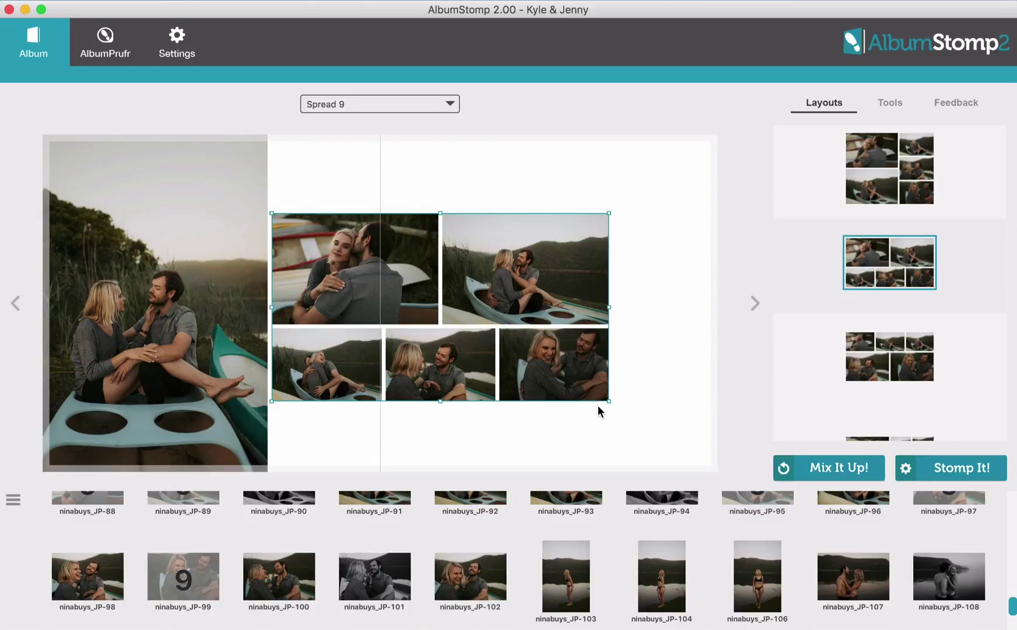
pyautogui.moveTo(607, 400); pyautogui.dragTo(725, 439)
pyautogui.moveTo(640, 408); pyautogui.dragTo(641, 388)
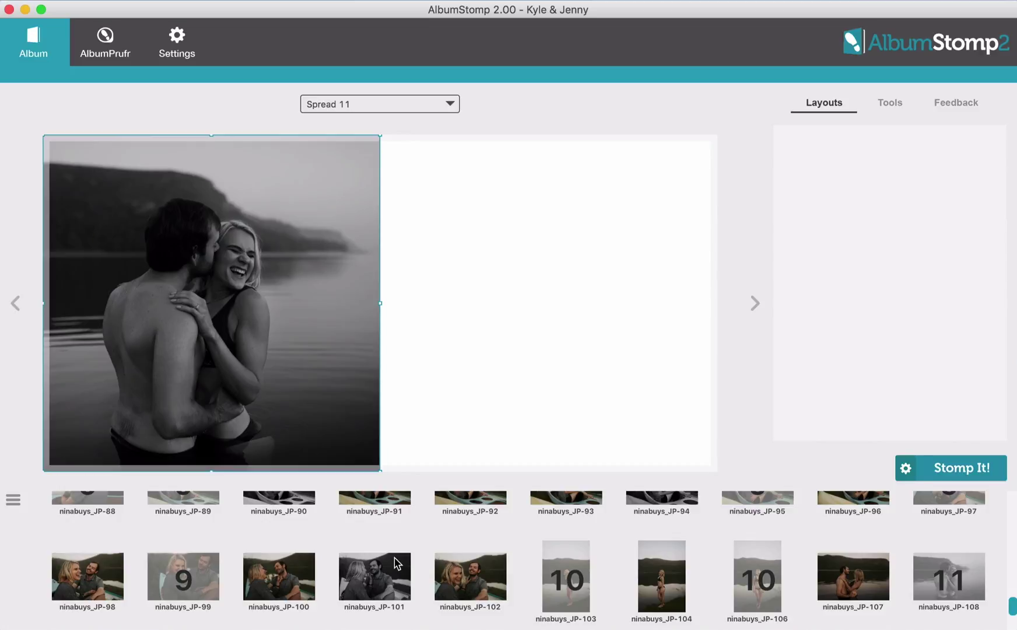
# Place JP-112, JP-113 and JP-116 on Spread 11's right page, dark photo in the large bottom slot
pyautogui.scroll(-3, 397, 562)
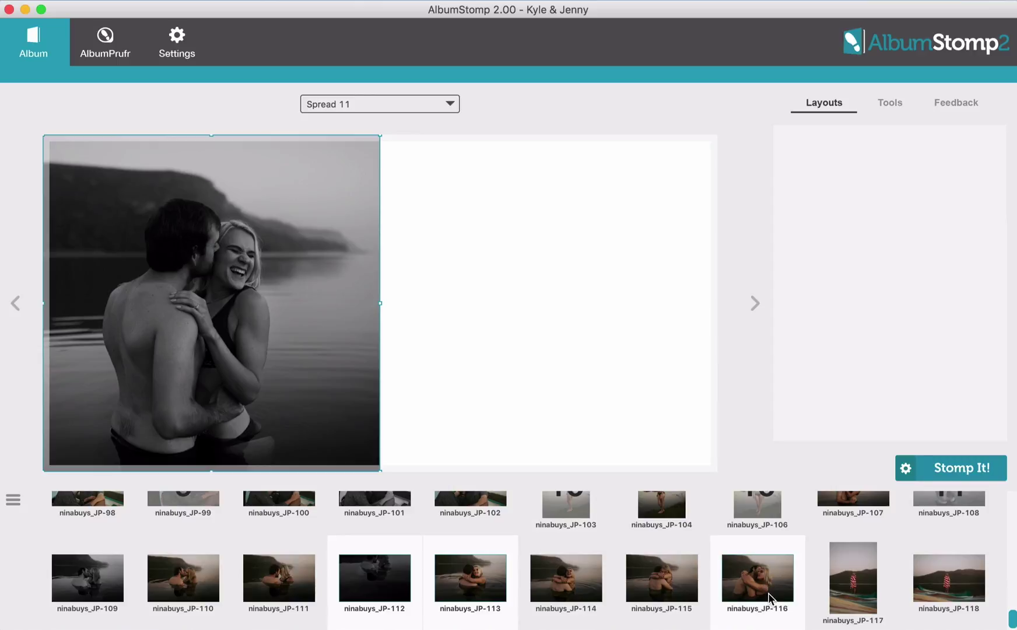
pyautogui.moveTo(769, 598); pyautogui.dragTo(563, 304)
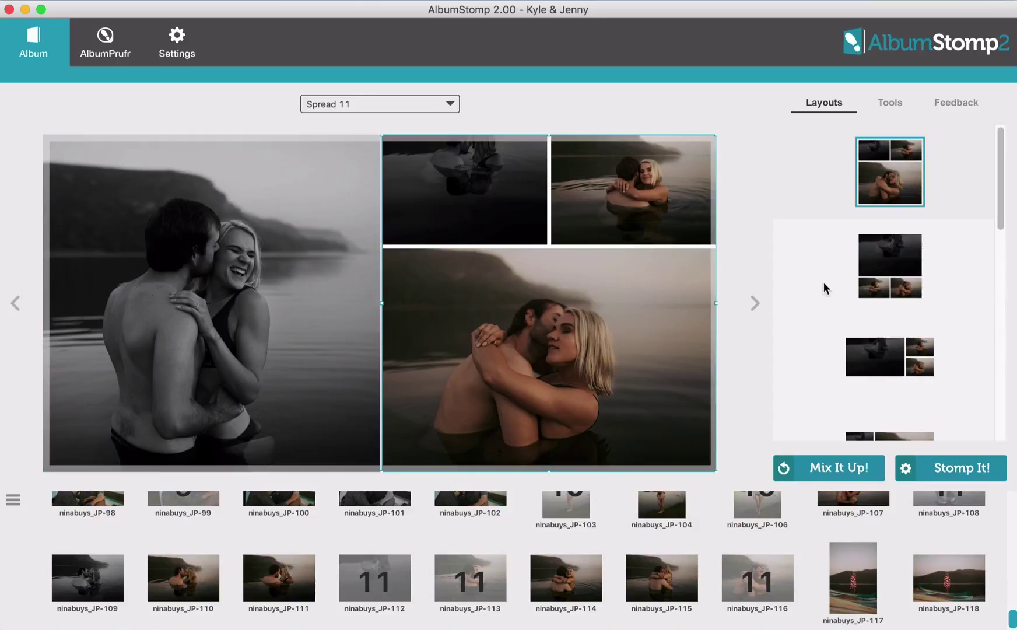
pyautogui.moveTo(459, 206)
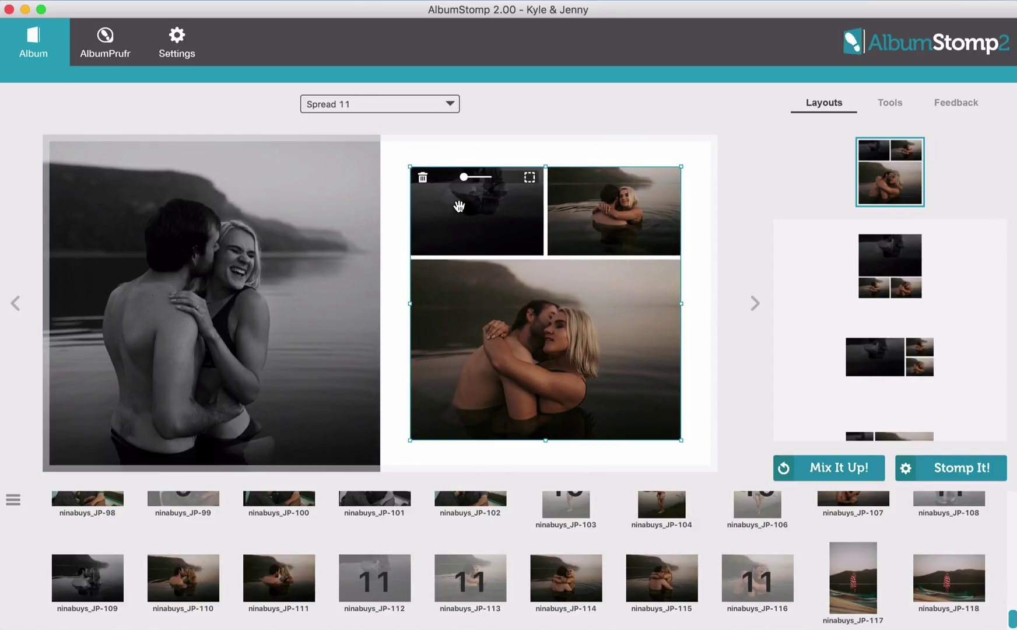
pyautogui.moveTo(459, 206); pyautogui.dragTo(528, 336)
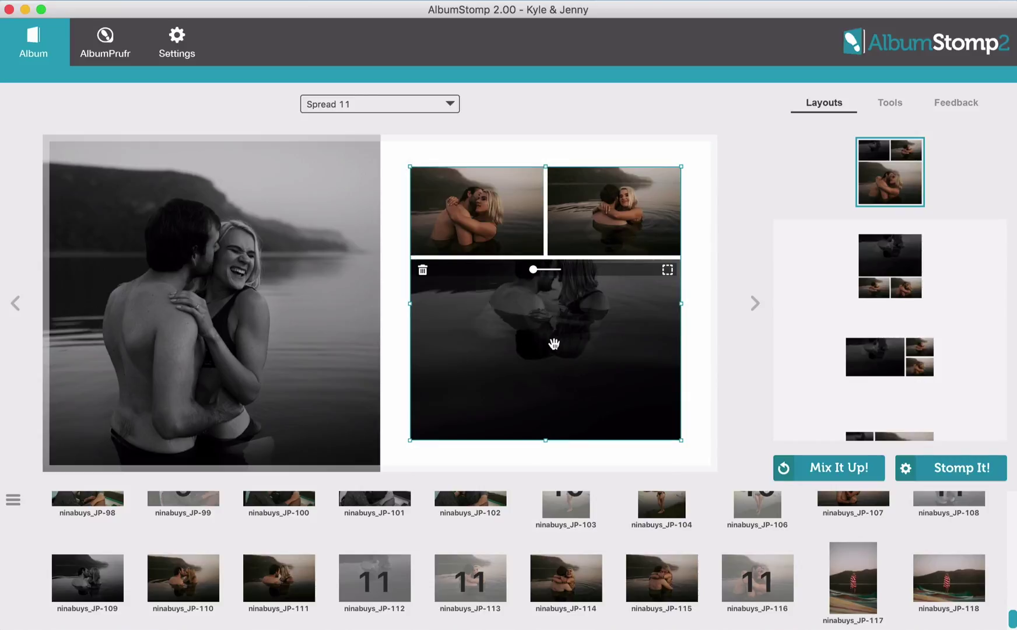
pyautogui.click(754, 303)
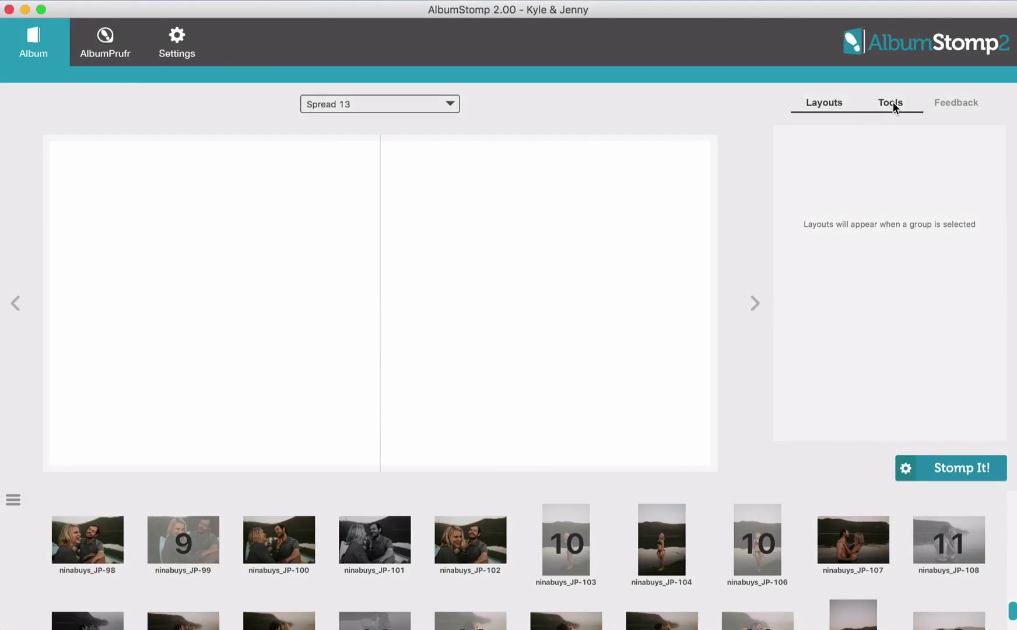
# Add a text box reading 'The End.' to Spread 13
pyautogui.click(892, 102)
pyautogui.click(864, 315)
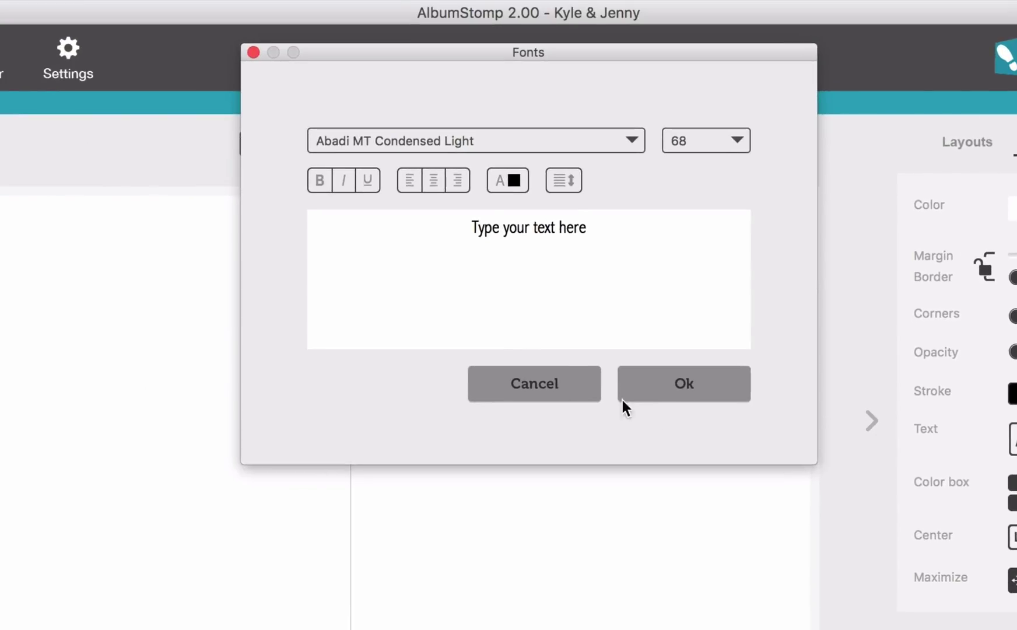
pyautogui.tripleClick(539, 218)
pyautogui.write('The ')
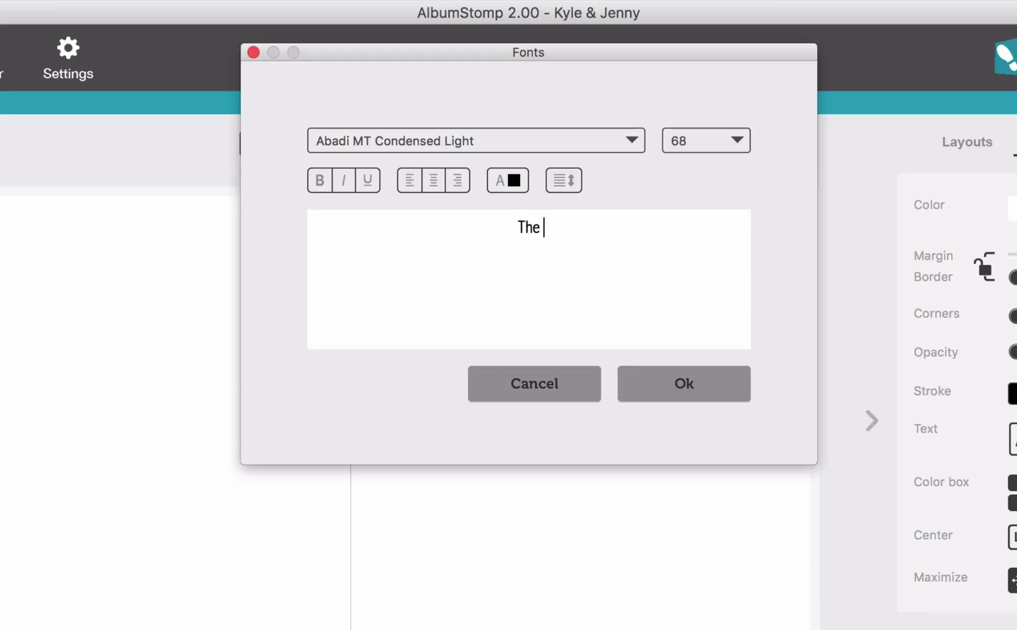
pyautogui.write('End.')
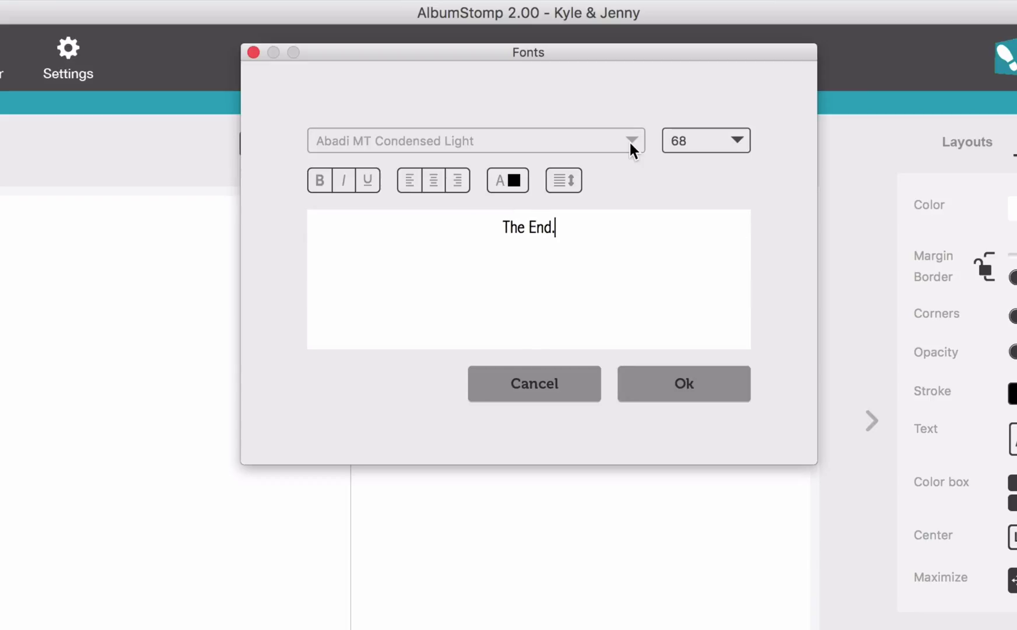
# Set the text's font to Century Gothic at size 202
pyautogui.click(631, 141)
pyautogui.scroll(-5, 700, 593)
pyautogui.scroll(-6, 700, 593)
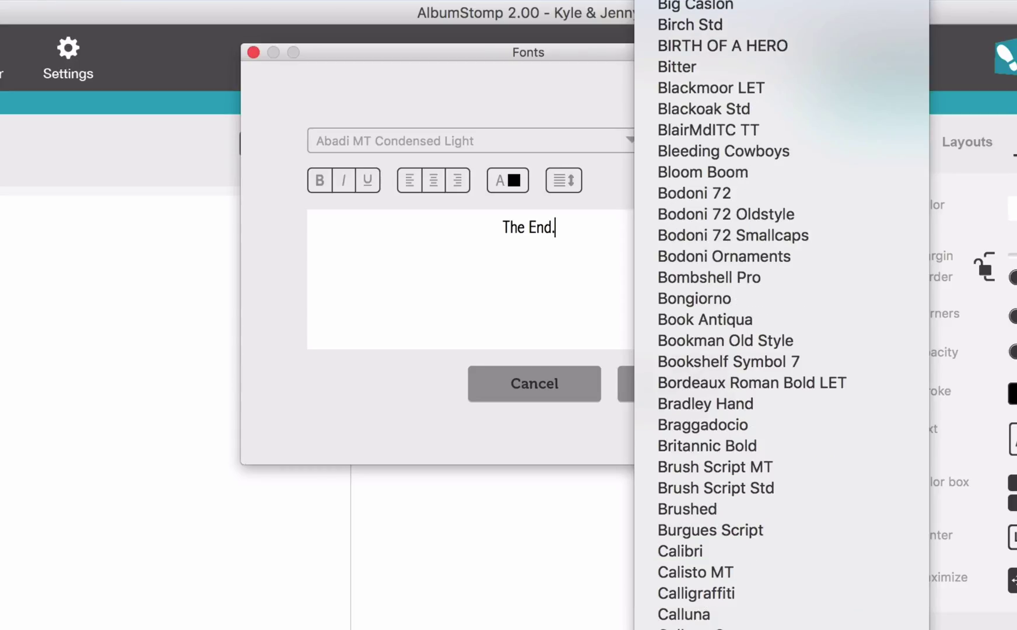
pyautogui.click(706, 595)
pyautogui.click(736, 141)
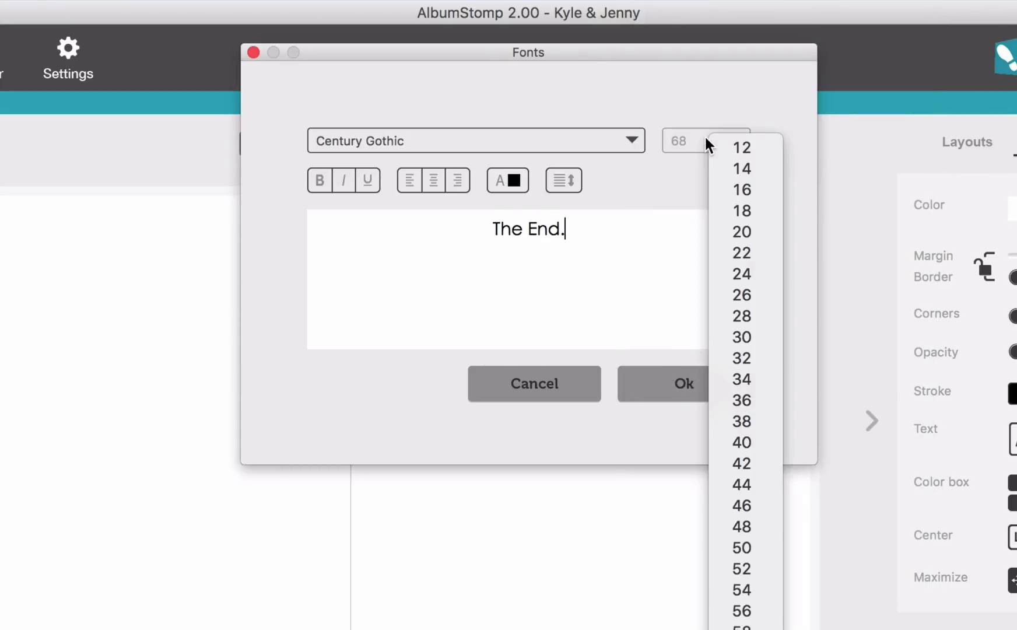
pyautogui.scroll(-15, 745, 408)
pyautogui.click(729, 470)
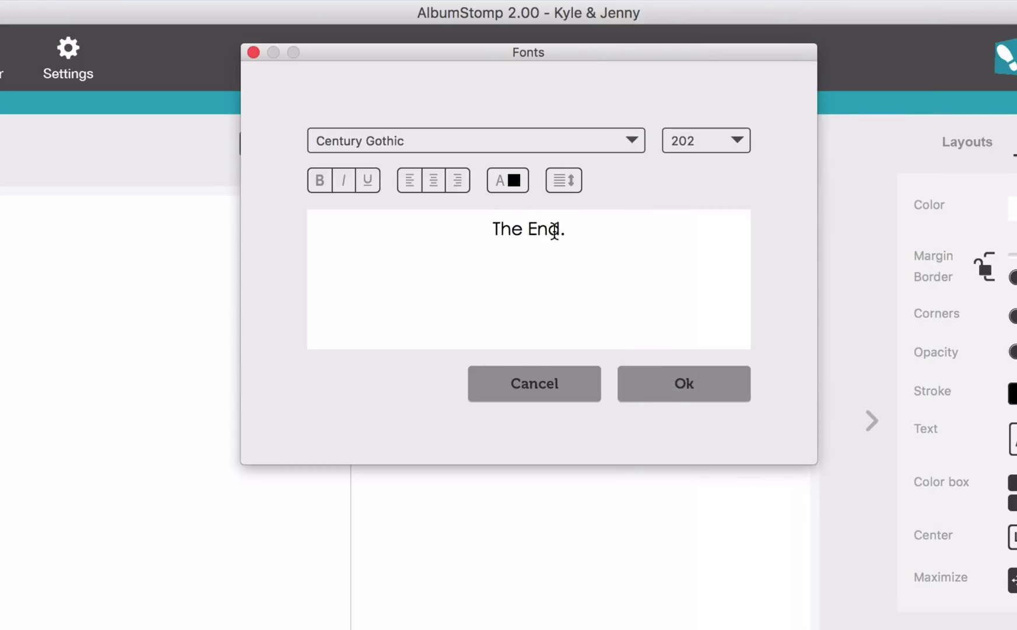
# Colour 'The End.' black and place the finished text on the left page
pyautogui.moveTo(568, 229); pyautogui.dragTo(441, 222)
pyautogui.click(519, 181)
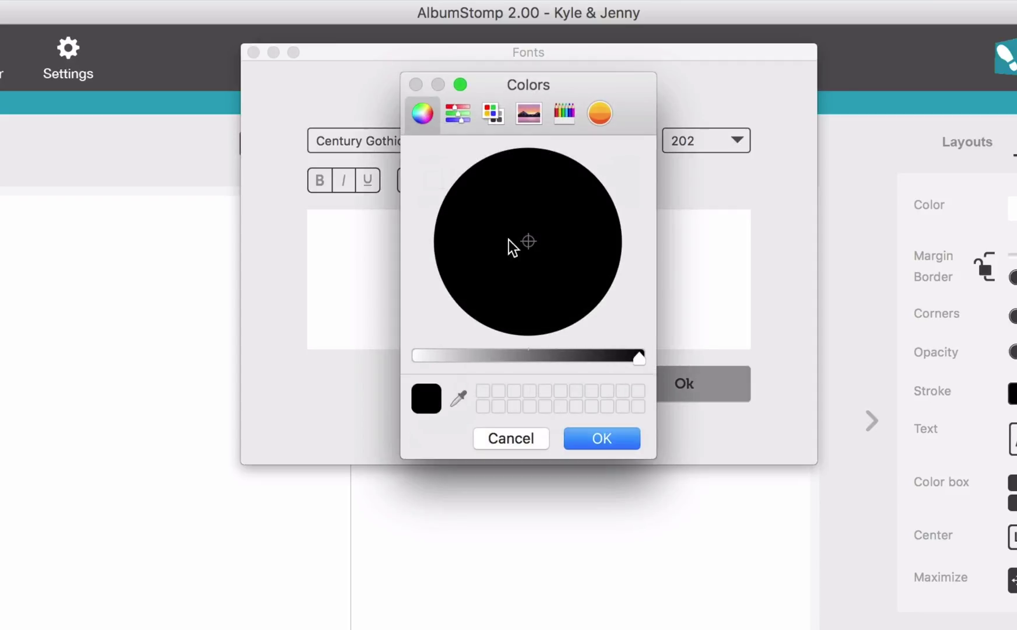
pyautogui.click(457, 111)
pyautogui.click(492, 112)
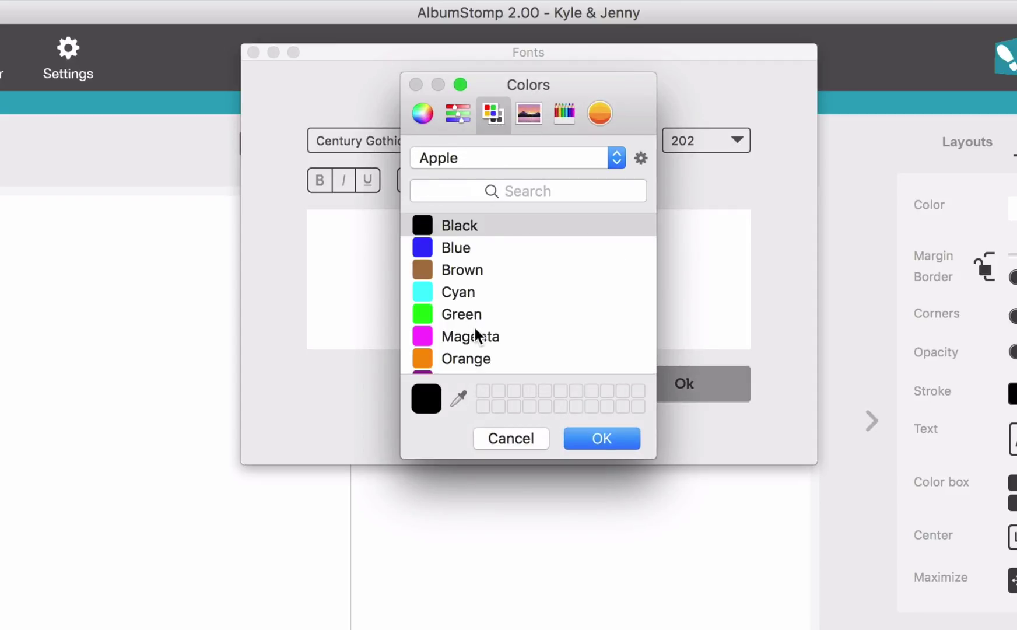
pyautogui.scroll(-3, 474, 333)
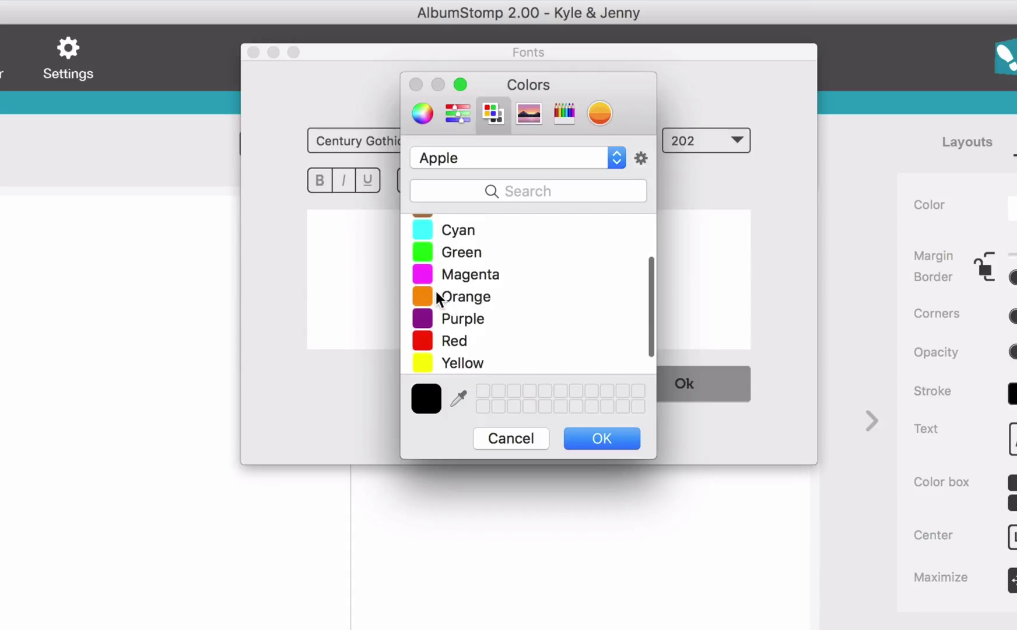
pyautogui.click(436, 294)
pyautogui.scroll(3, 467, 245)
pyautogui.click(466, 226)
pyautogui.click(584, 437)
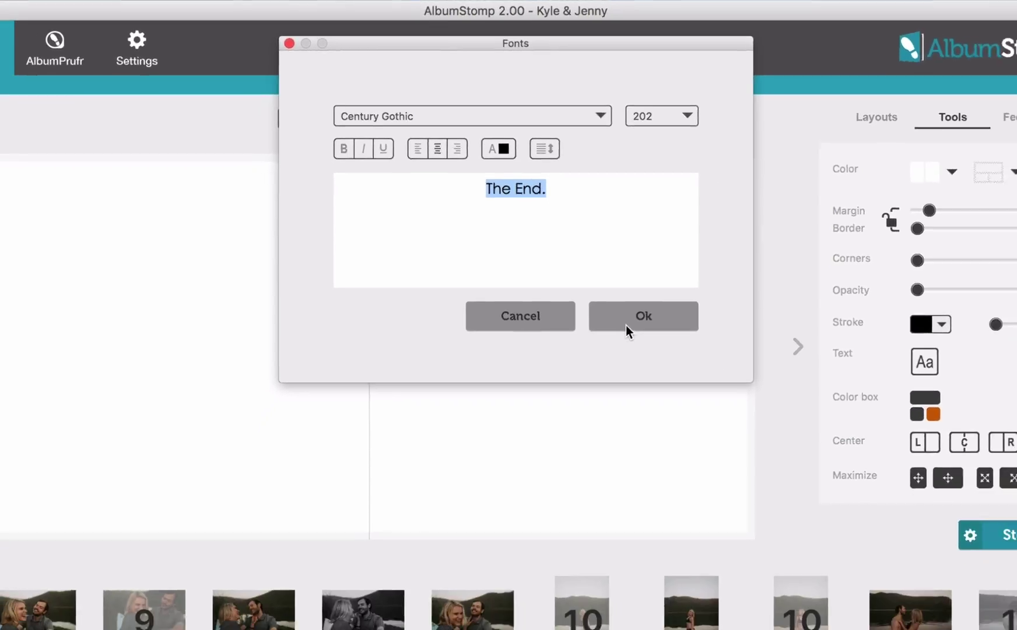
pyautogui.click(684, 383)
# Move 'The End.' lower and add '(well actually the start of our adventure)' on a new line
pyautogui.moveTo(255, 200); pyautogui.dragTo(255, 261)
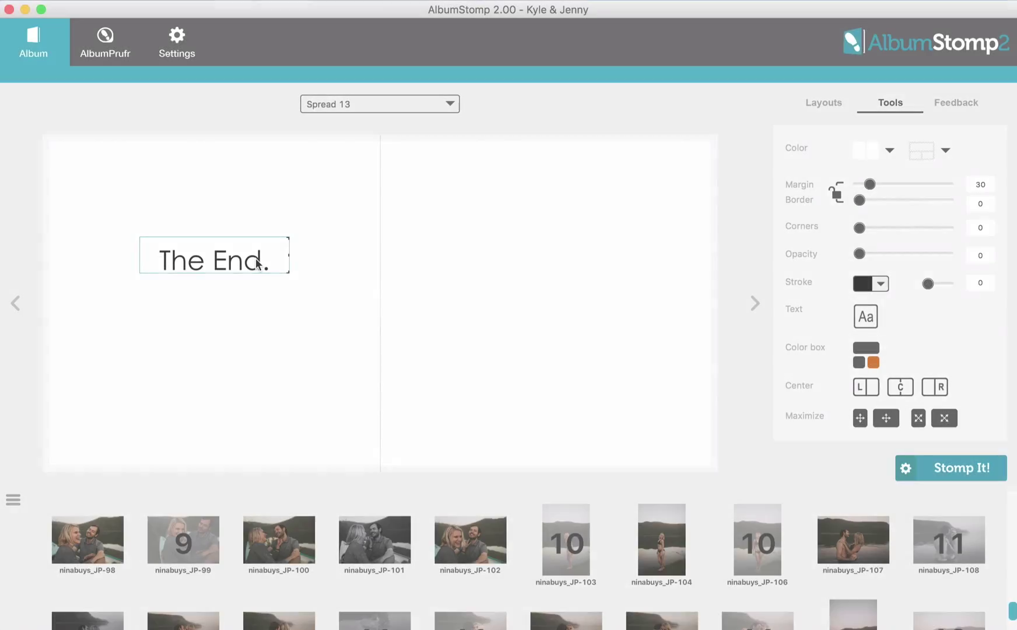
pyautogui.doubleClick(262, 256)
pyautogui.click(607, 227)
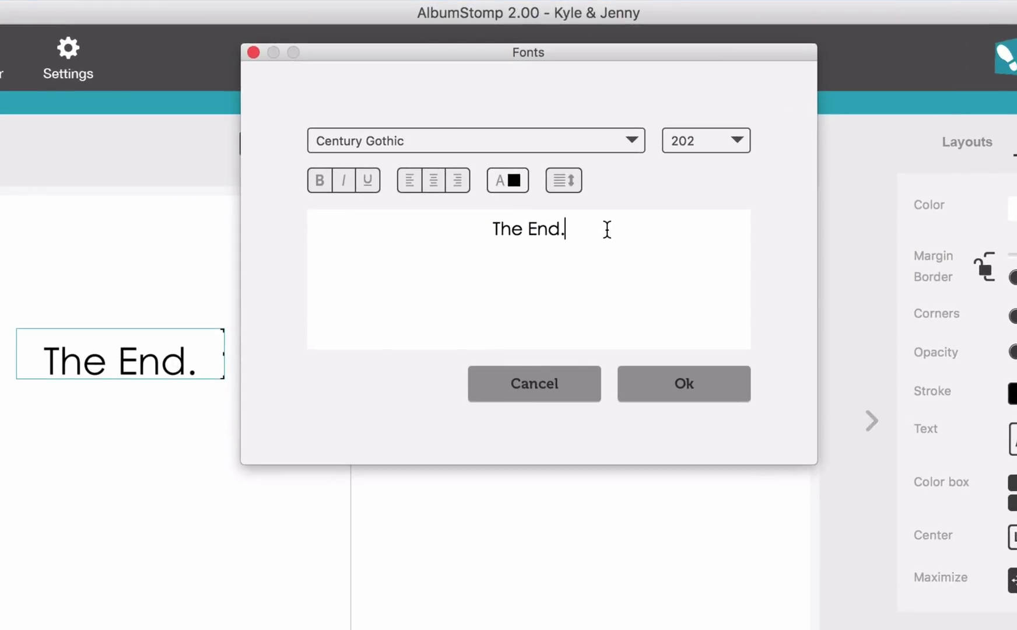
pyautogui.press('Return')
pyautogui.write('(well actually the')
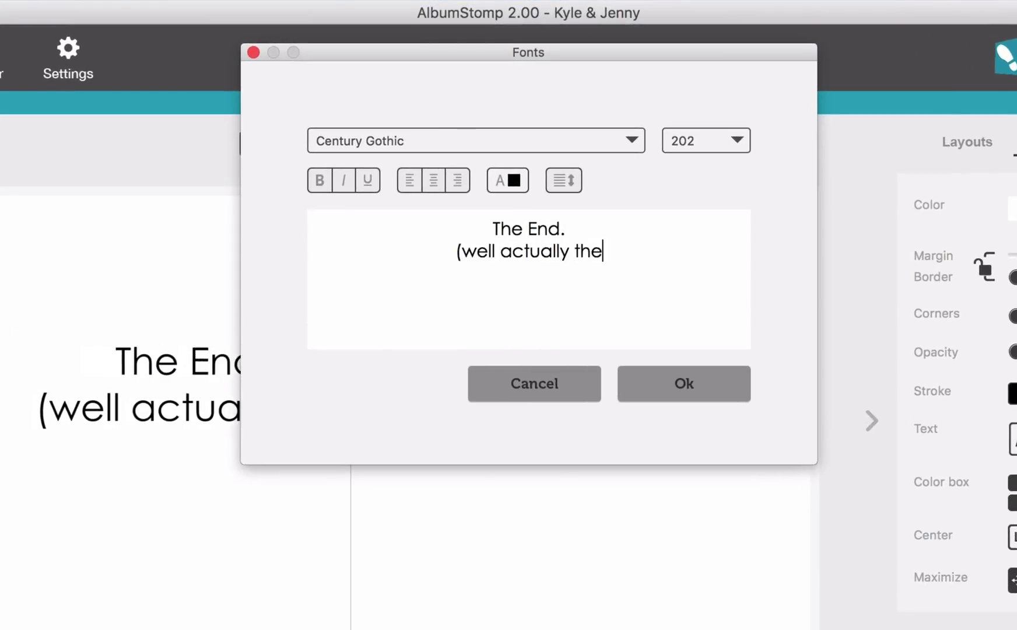
pyautogui.write(' start of our adventure)')
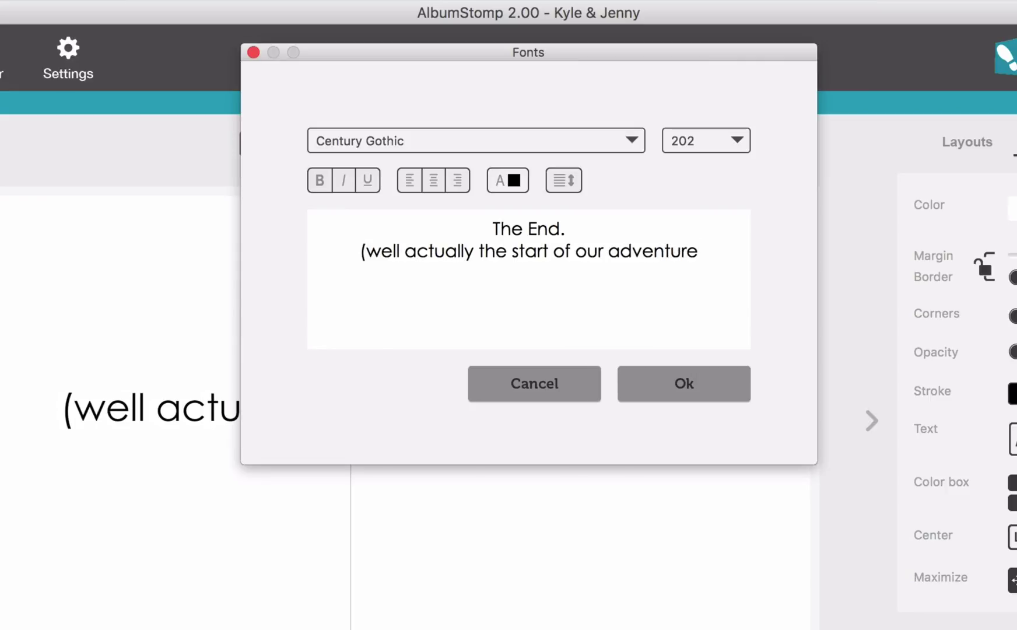
pyautogui.click(702, 386)
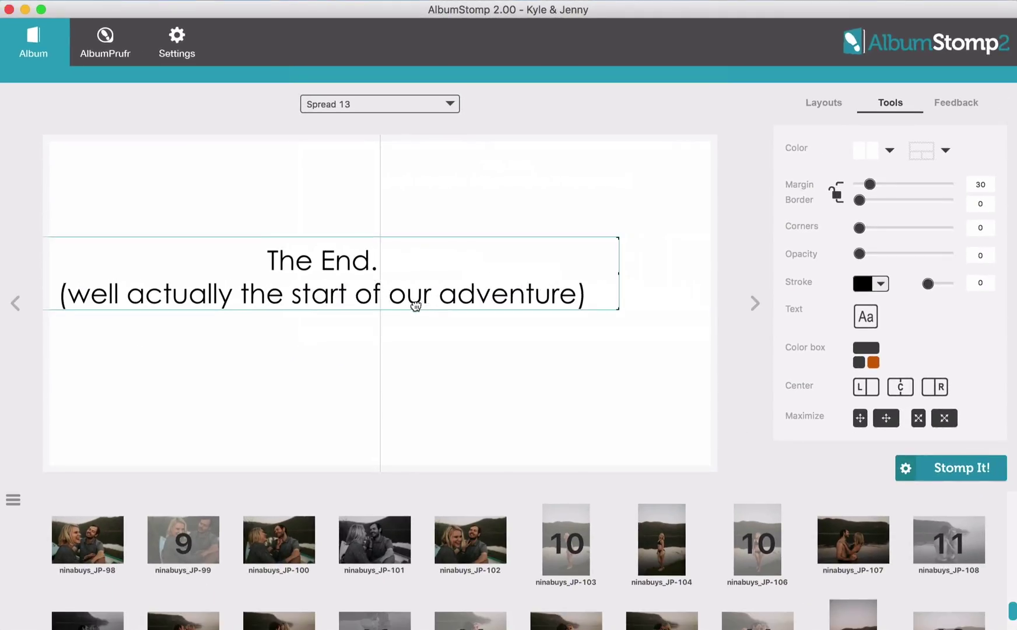
# Reposition and narrow the text box so the text wraps over three centred lines
pyautogui.moveTo(415, 306); pyautogui.dragTo(587, 331)
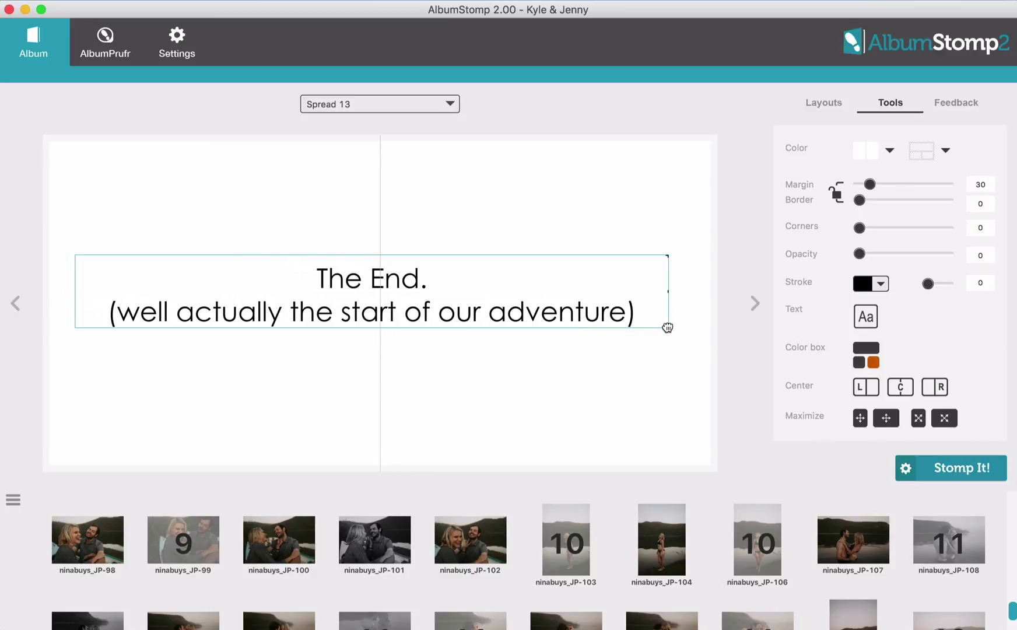
pyautogui.moveTo(668, 327); pyautogui.dragTo(402, 325)
pyautogui.moveTo(308, 325); pyautogui.dragTo(282, 316)
pyautogui.scroll(-2, 500, 509)
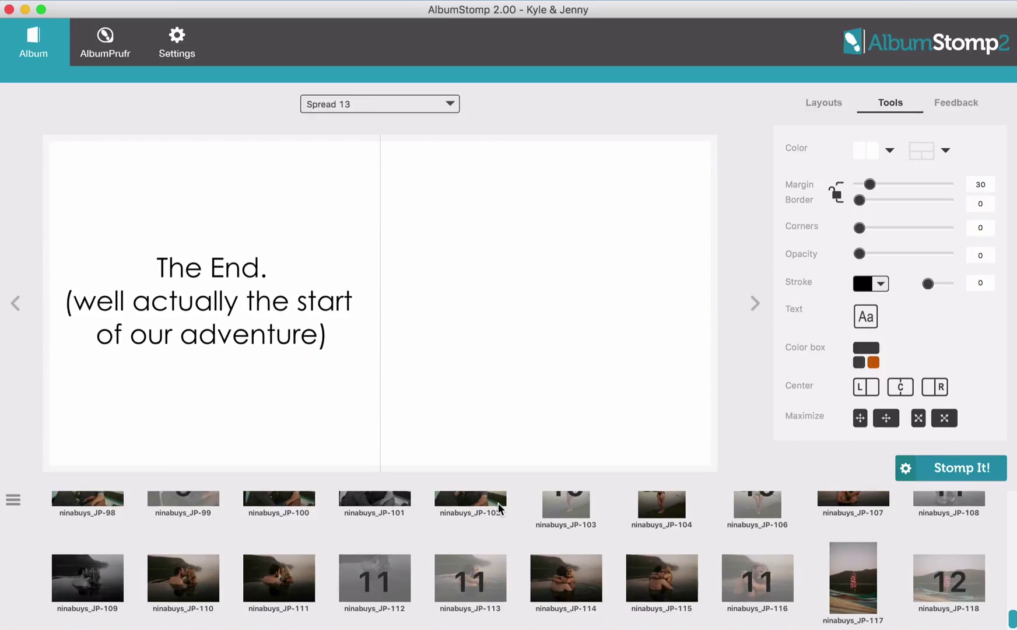
# Place ninabuys_JP-115 on Spread 13's left page at opacity 74, then show all spreads
pyautogui.moveTo(657, 590); pyautogui.dragTo(180, 426)
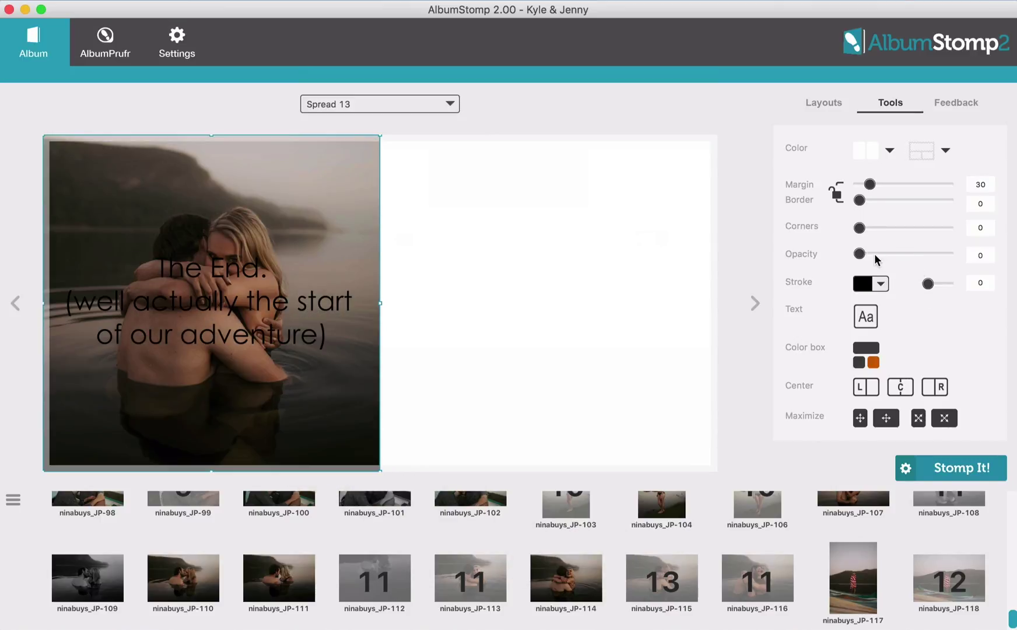
pyautogui.moveTo(875, 255); pyautogui.dragTo(925, 253)
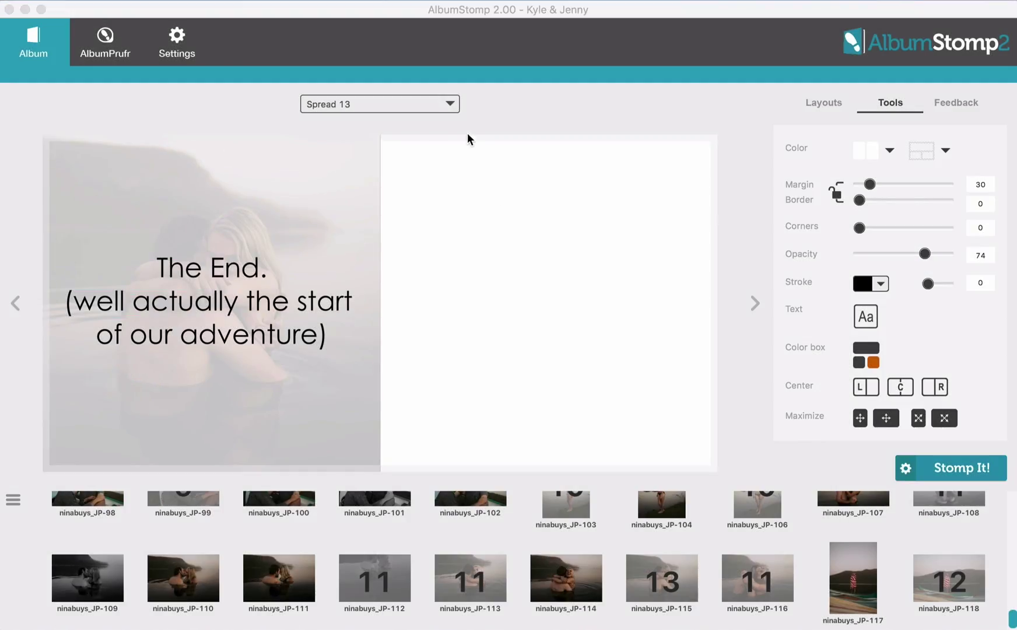
pyautogui.click(441, 105)
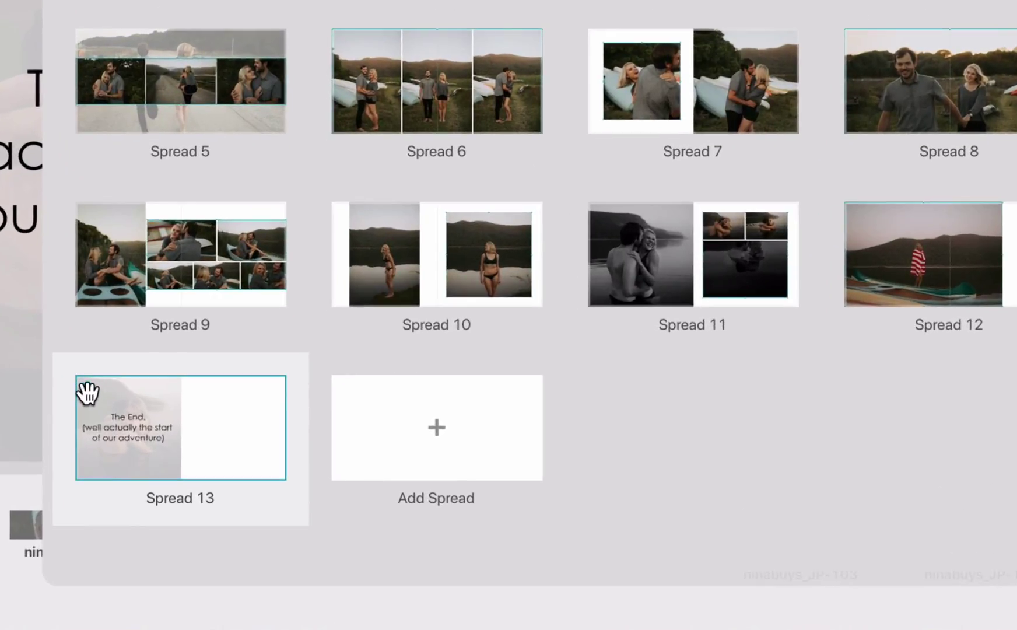
pyautogui.click(188, 427)
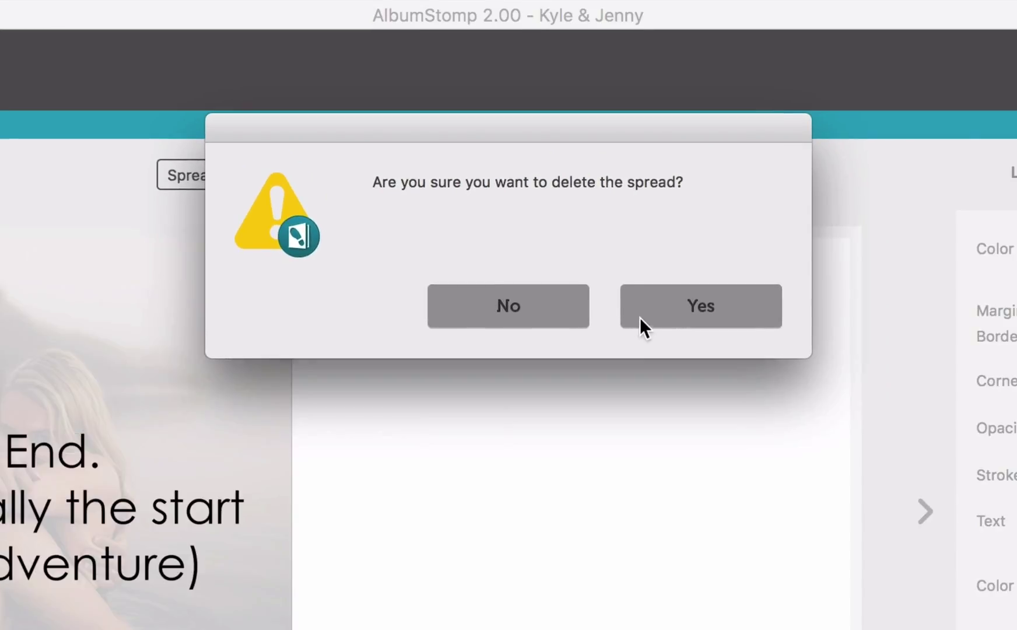
pyautogui.click(781, 63)
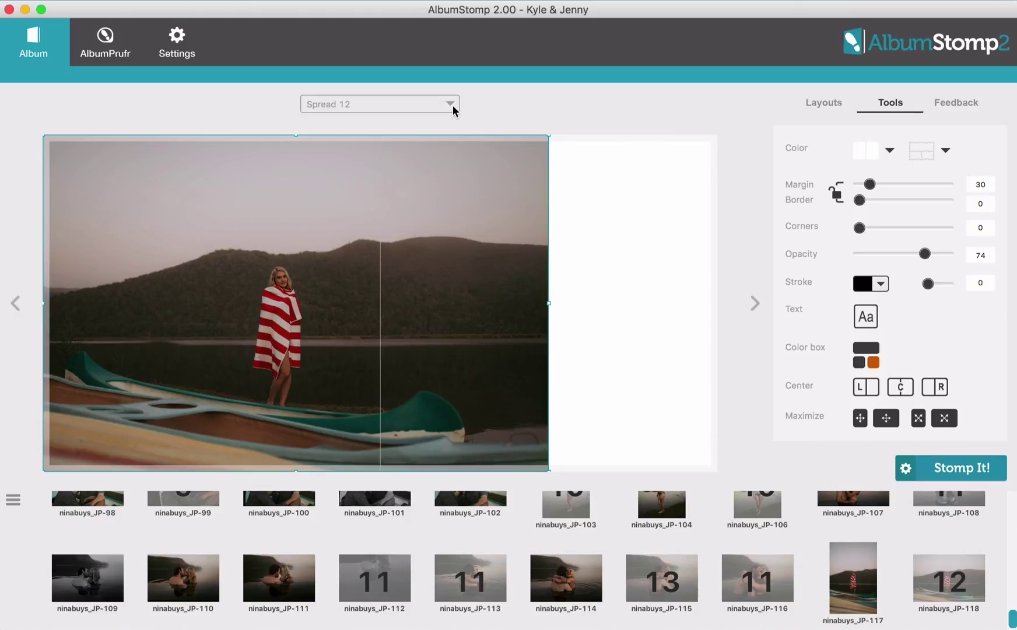
pyautogui.click(454, 104)
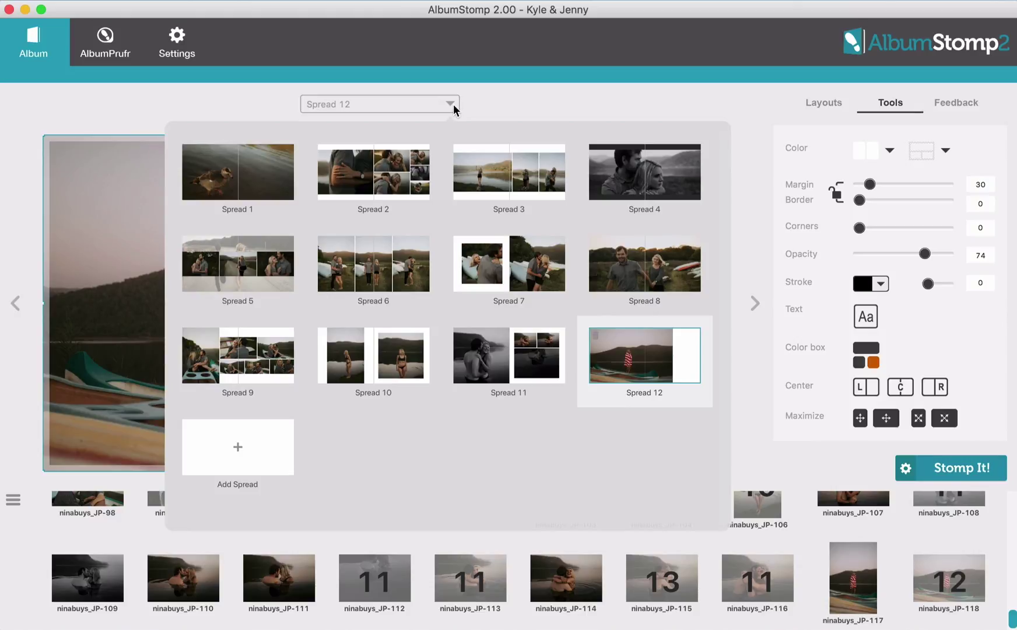
pyautogui.click(453, 103)
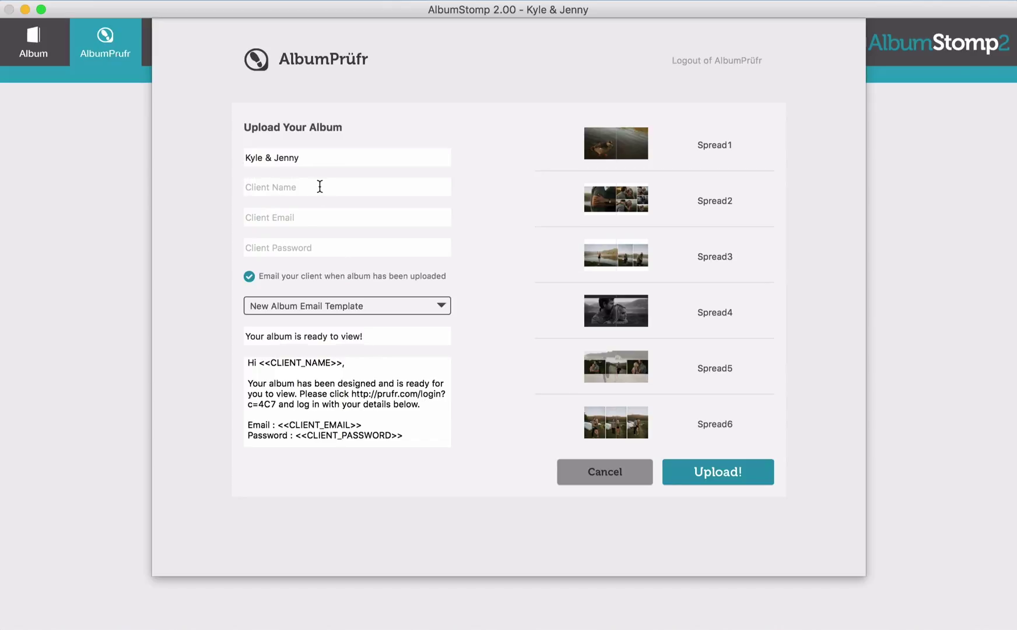
# Enter the client's name, e-mail address and password in the AlbumPrüfr upload form
pyautogui.click(349, 194)
pyautogui.write('Jenny')
pyautogui.press('Tab')
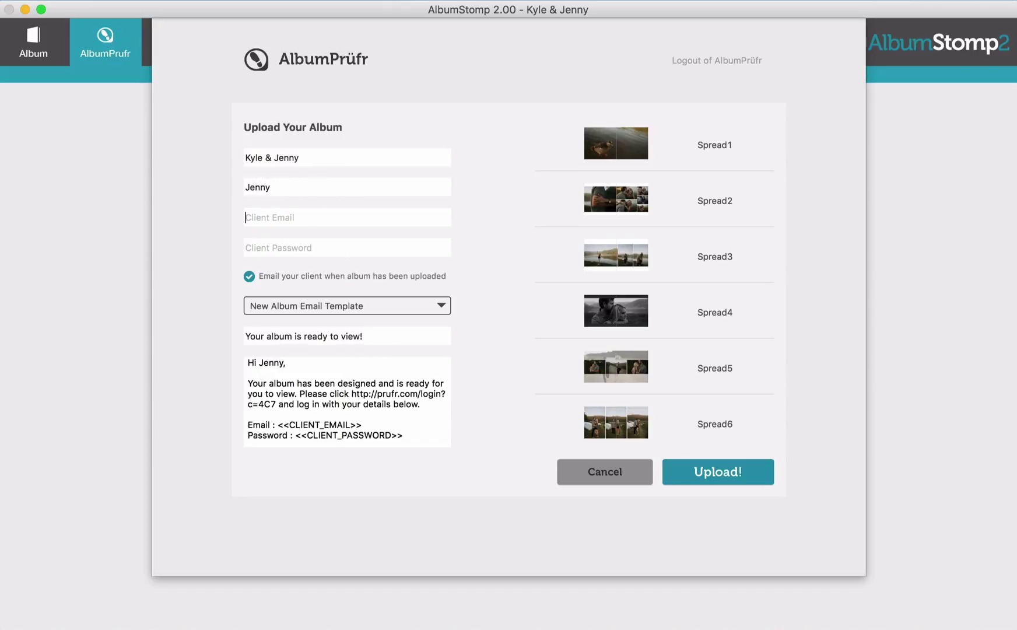
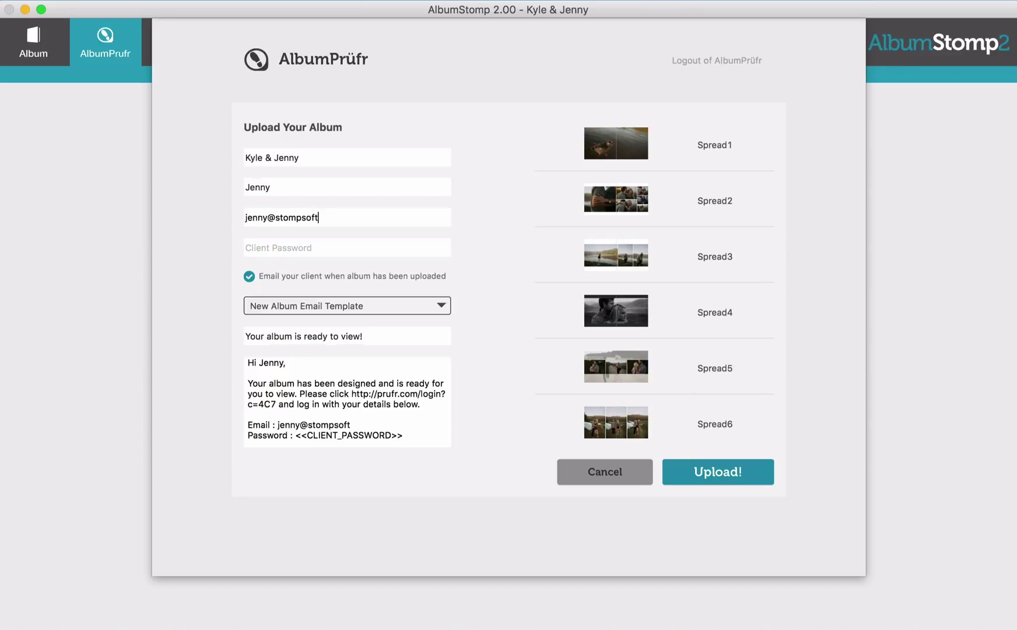
pyautogui.write('test')
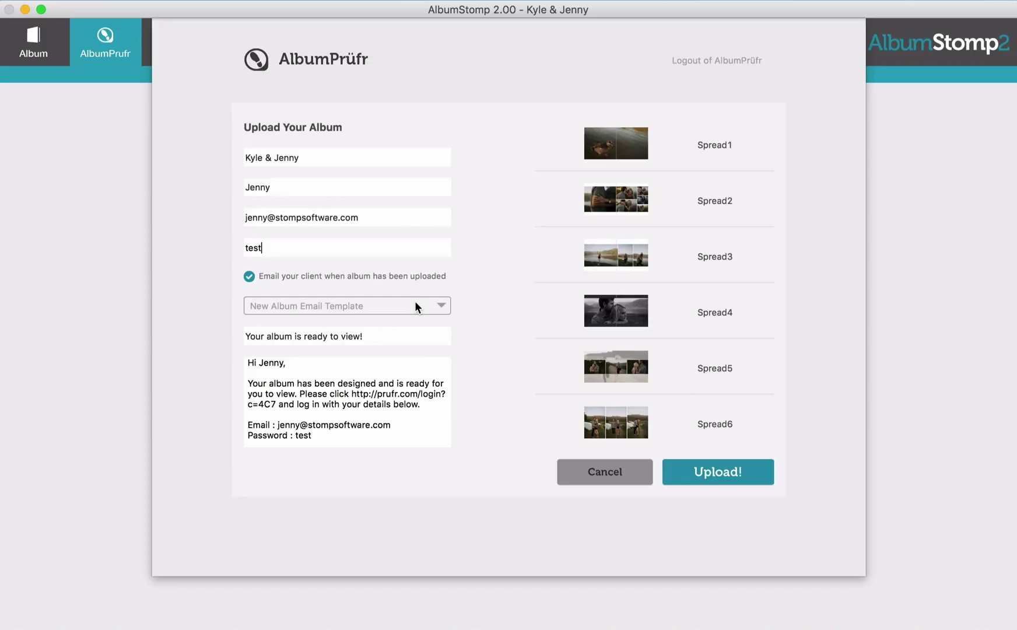
# Open the email template manager and browse the templates back to the New Album Email Template
pyautogui.click(417, 305)
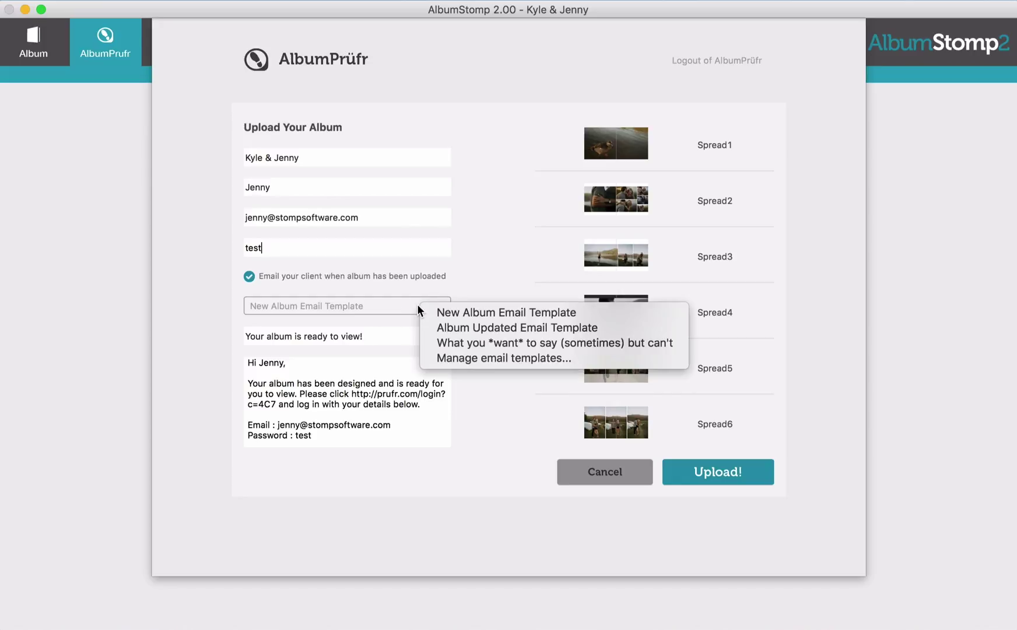
pyautogui.click(437, 362)
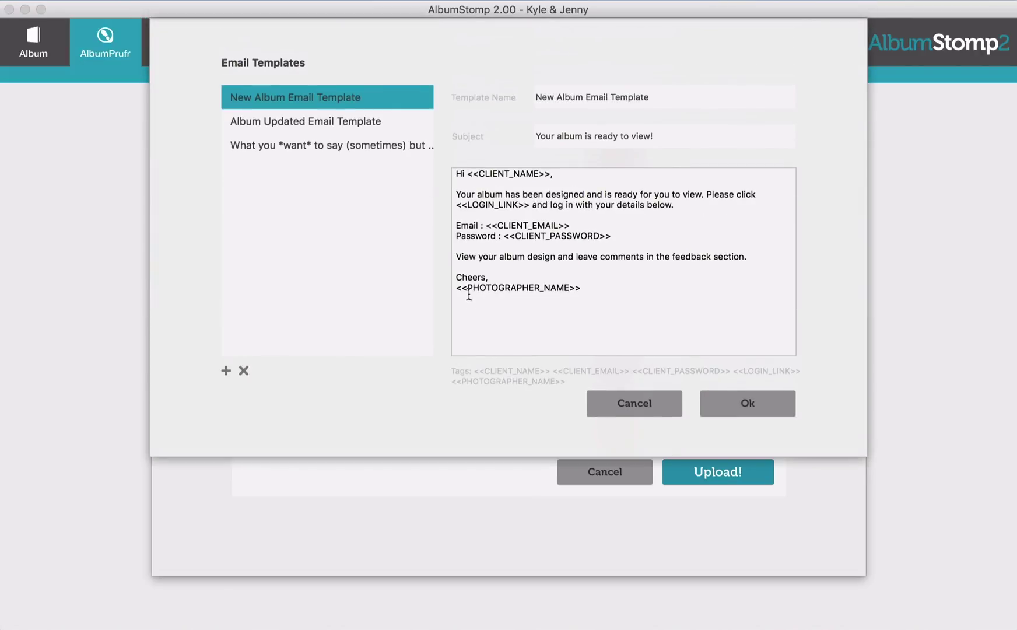
pyautogui.click(401, 116)
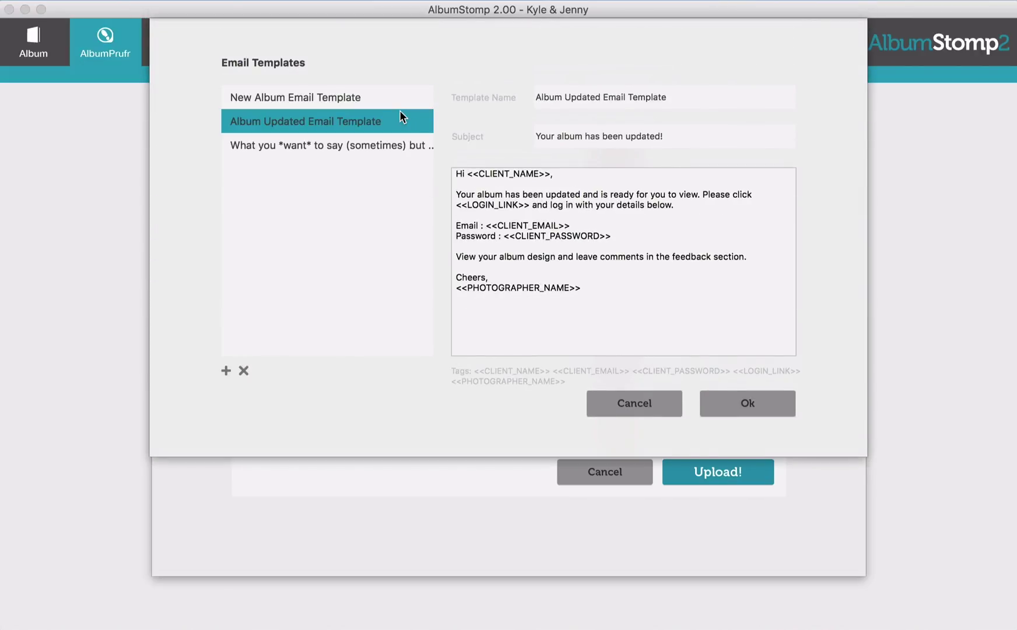
pyautogui.click(401, 145)
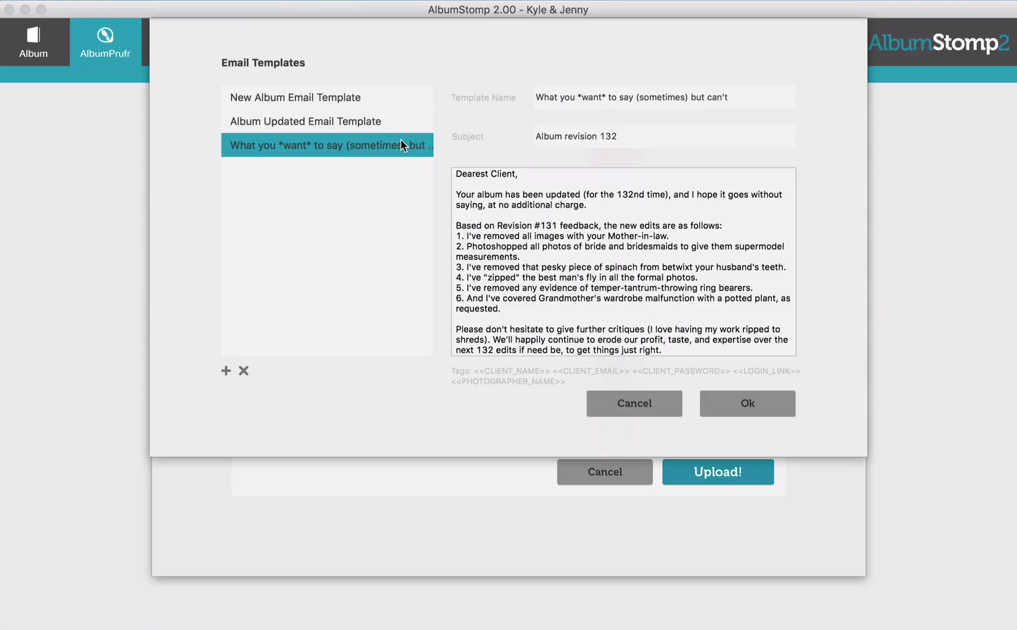
pyautogui.click(395, 98)
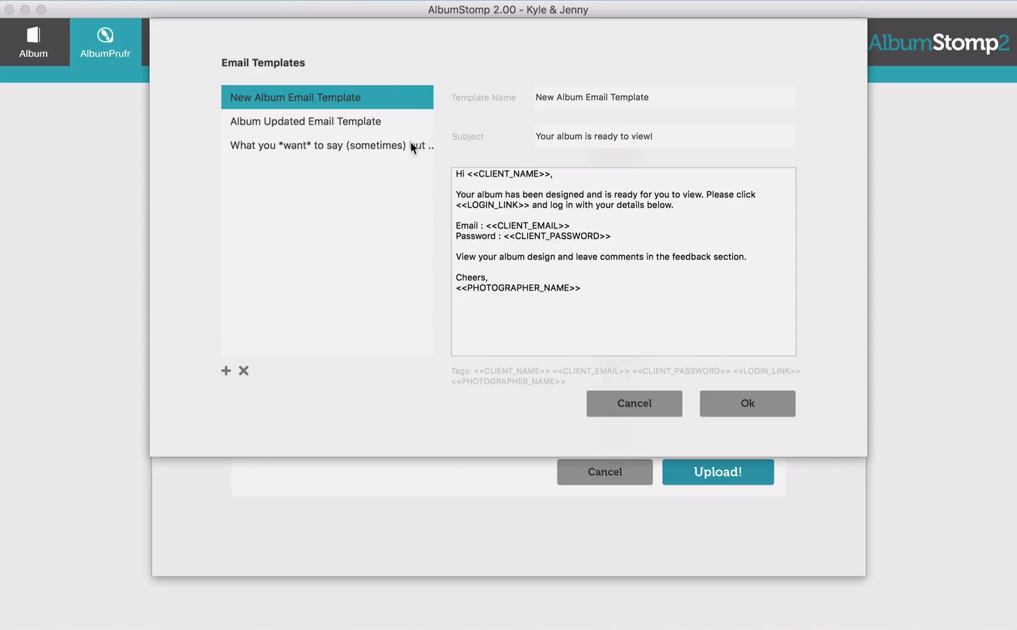
# Replace the template's sign-off placeholder with 'Enjoy,' and the photographer's signature, then save it
pyautogui.moveTo(586, 287); pyautogui.dragTo(426, 275)
pyautogui.write('Enjoy,')
pyautogui.press('Return')
pyautogui.write('Grace x')
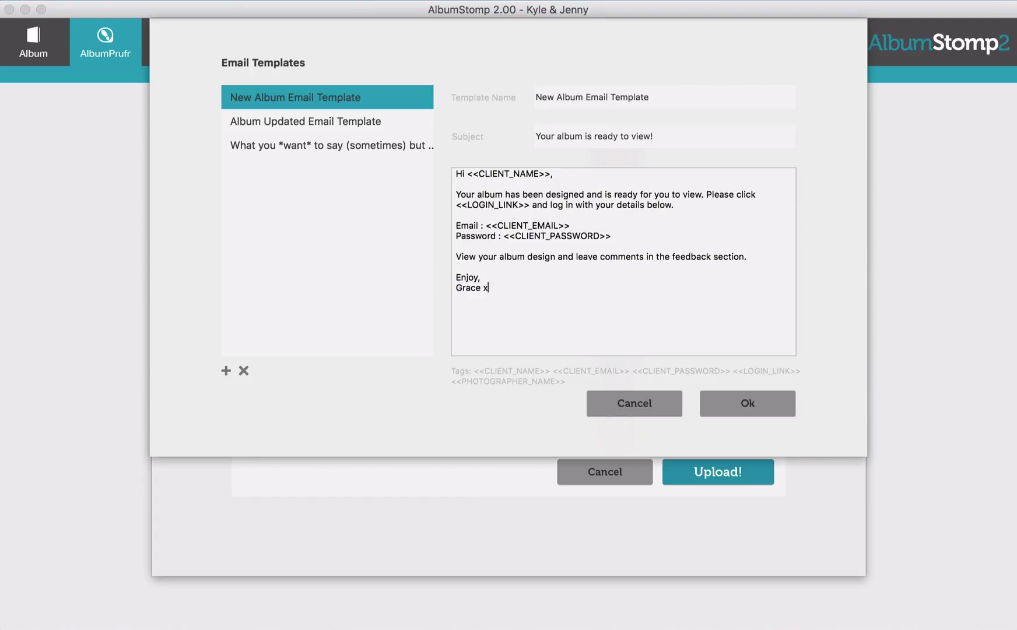
pyautogui.click(743, 403)
# Upload the album to AlbumPrüfr
pyautogui.scroll(-5, 369, 403)
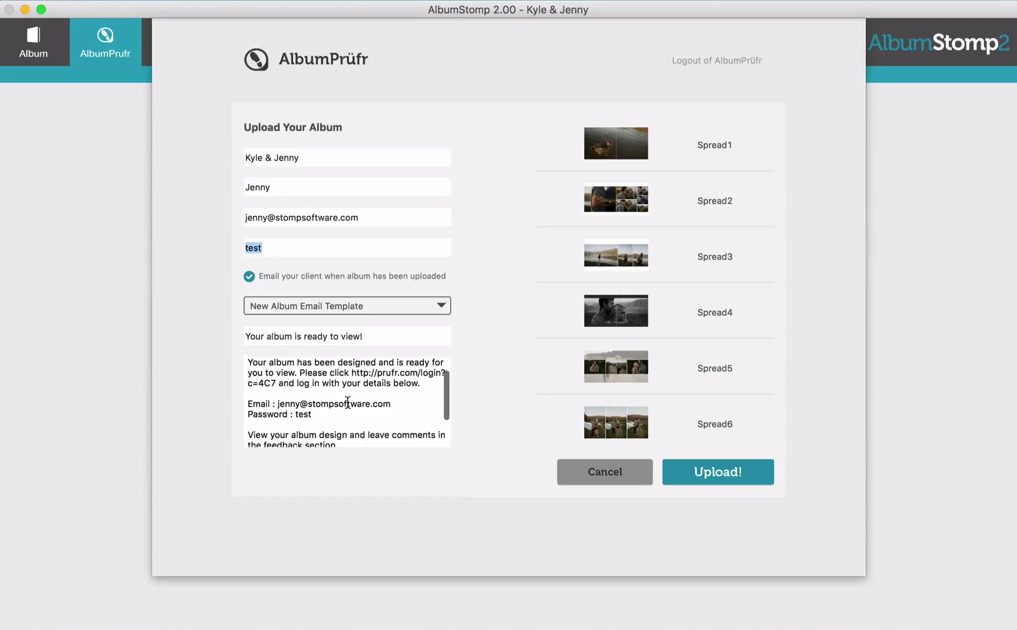
pyautogui.scroll(5, 347, 404)
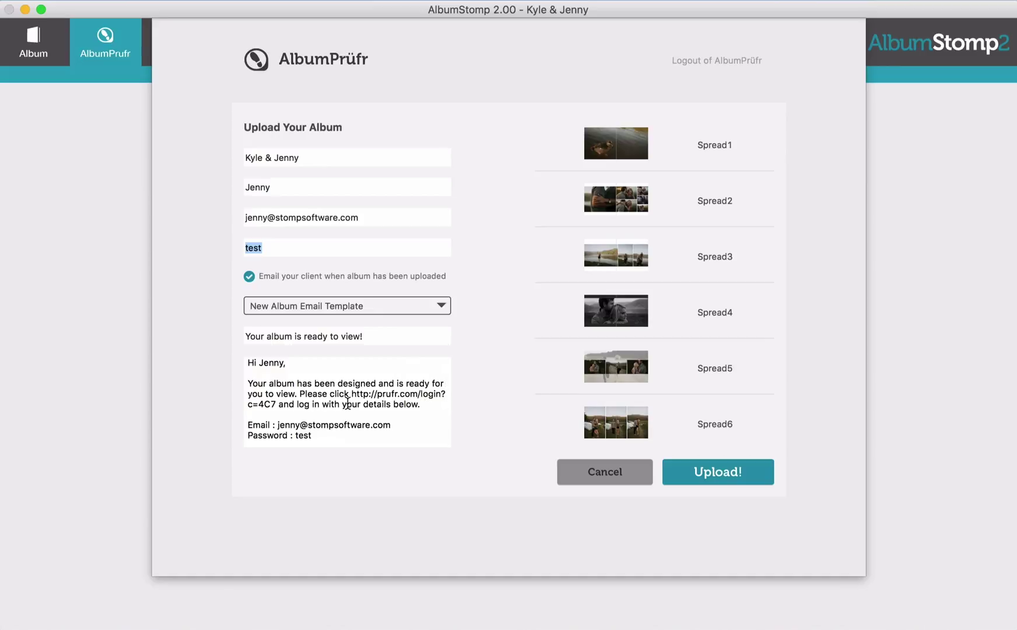
pyautogui.click(714, 473)
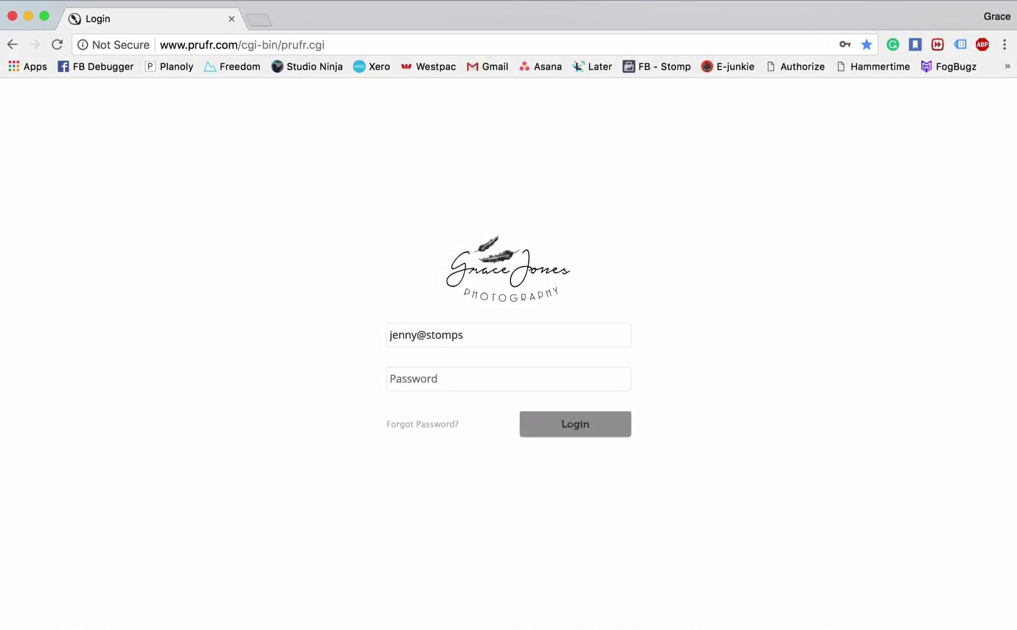
# Log in to prufr.com with the client's e-mail address and password
pyautogui.write('oftware.com')
pyautogui.press('Tab')
pyautogui.write('••••')
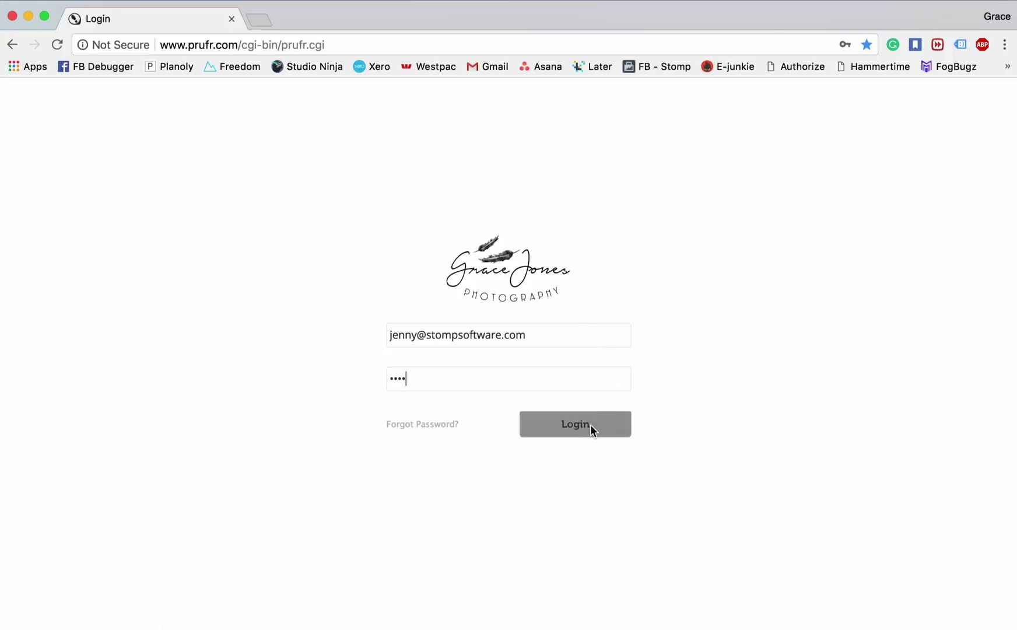
pyautogui.click(590, 425)
# Page forward through the client's proof from spread 2 to spread 5 of 12
pyautogui.click(791, 426)
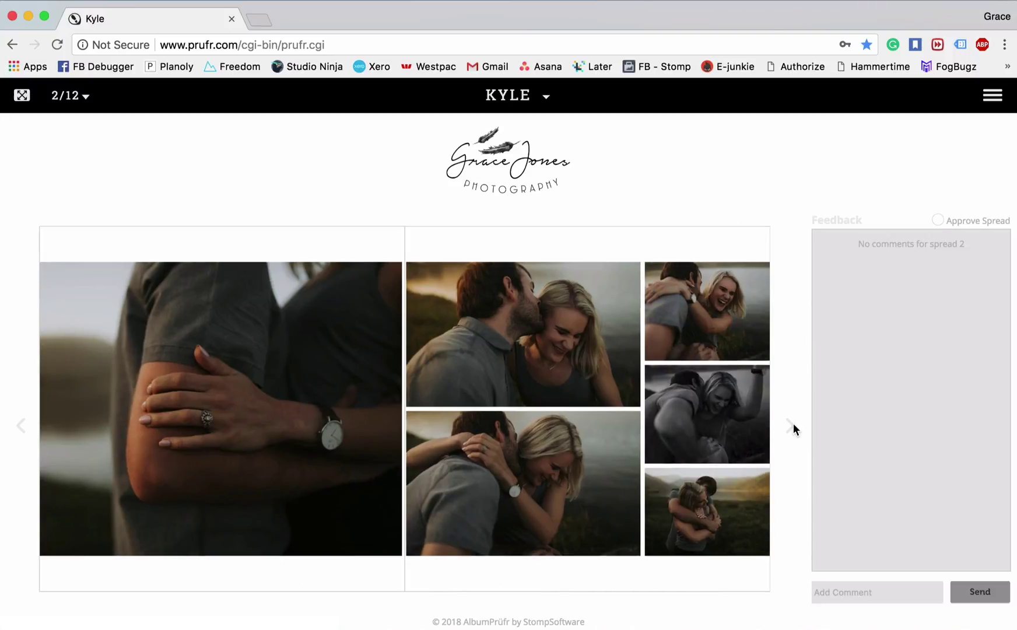
pyautogui.click(792, 426)
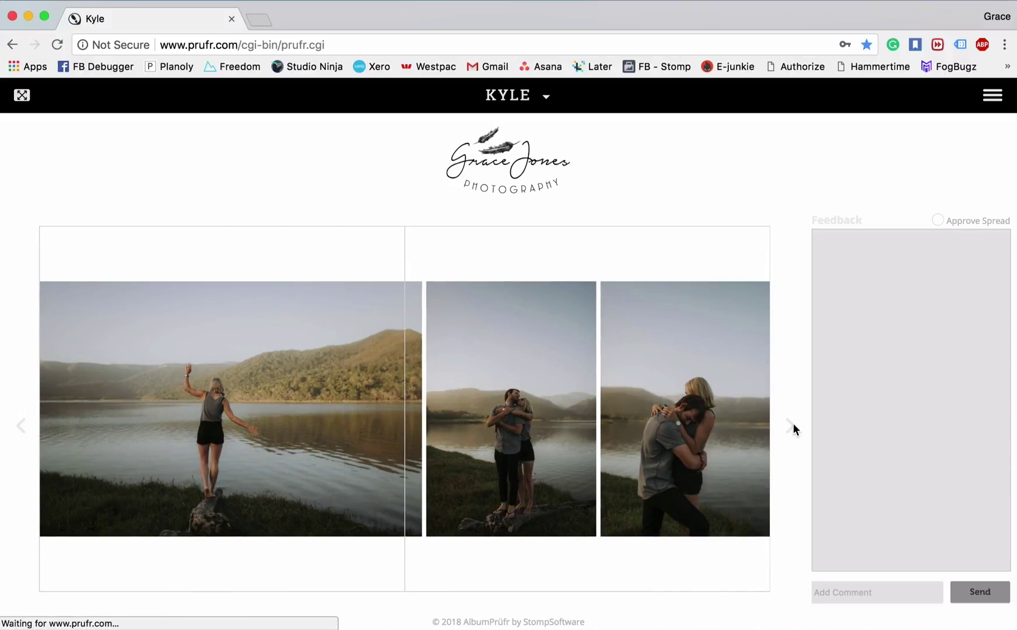
pyautogui.click(793, 425)
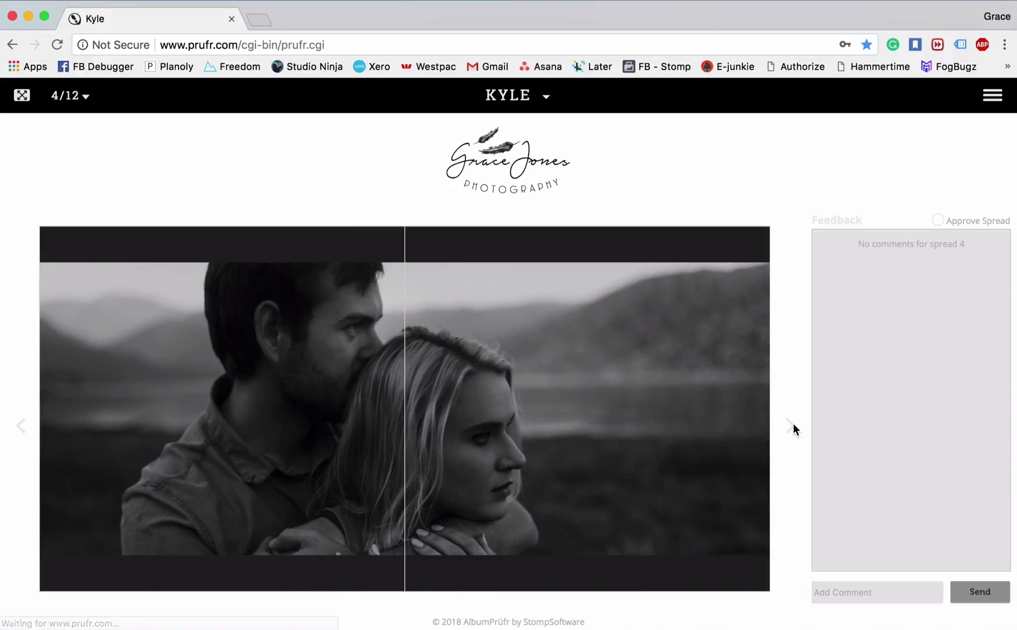
pyautogui.click(793, 426)
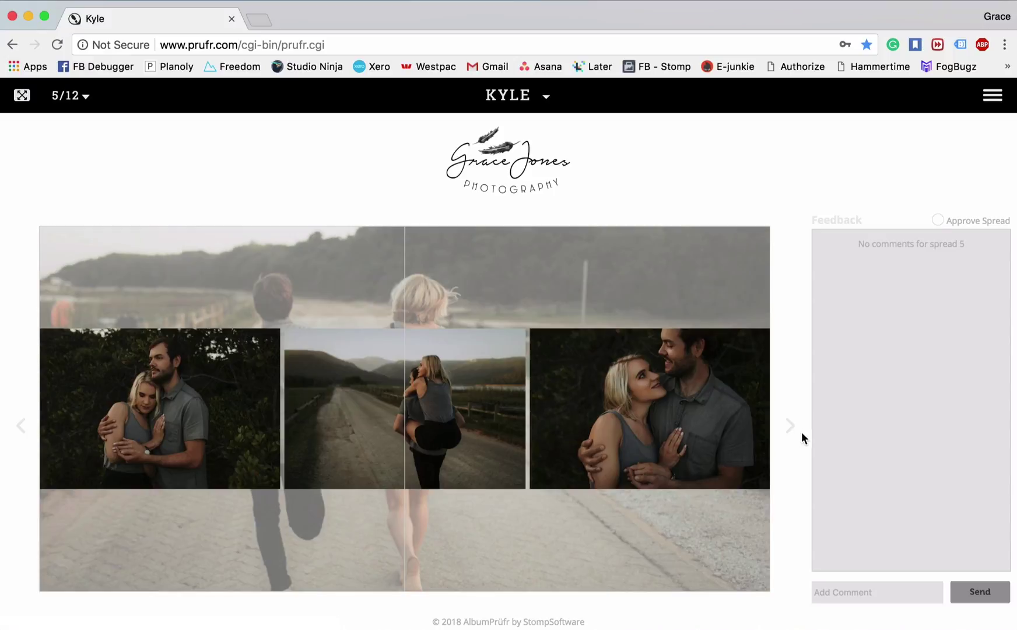
# Post the comment 'Love this spread!' on spread 5
pyautogui.click(889, 595)
pyautogui.write('Love this spread!')
pyautogui.press('Return')
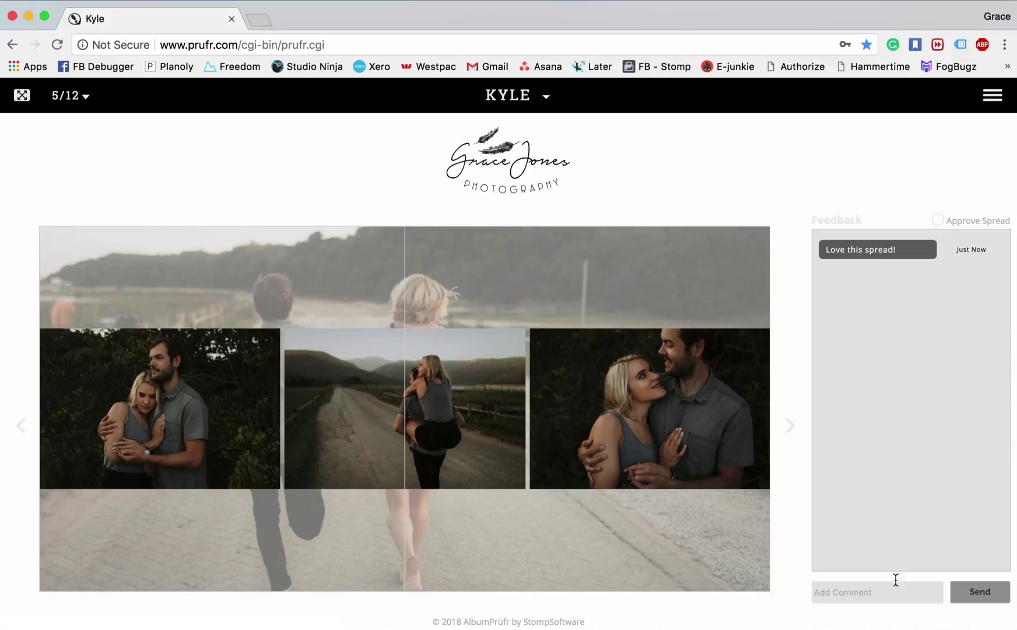
# On spread 7, post 'Can you make the left full page and the right smaller like the left?'
pyautogui.click(791, 426)
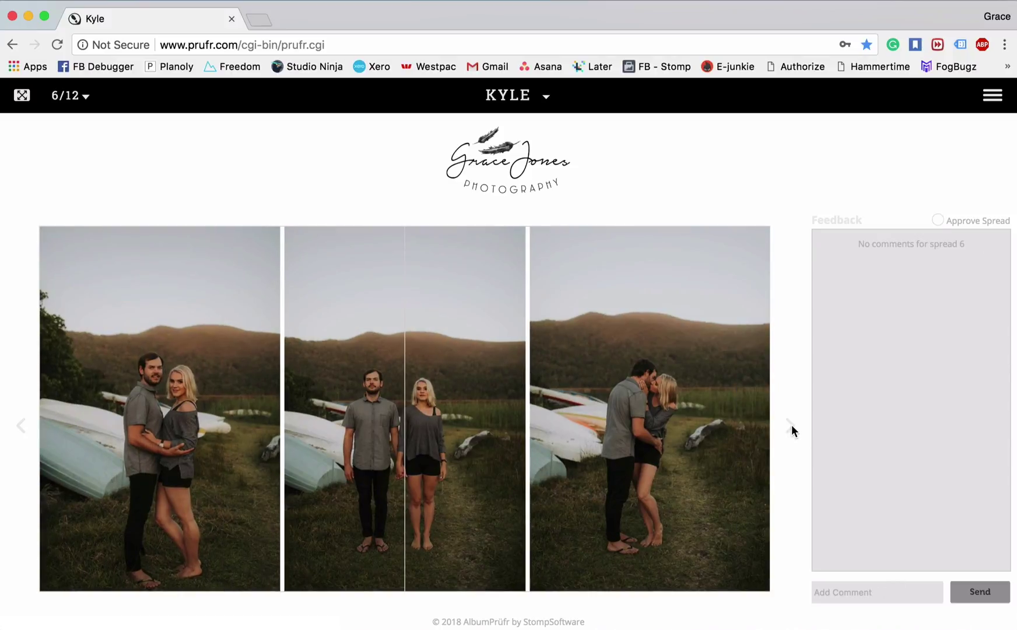
pyautogui.click(791, 426)
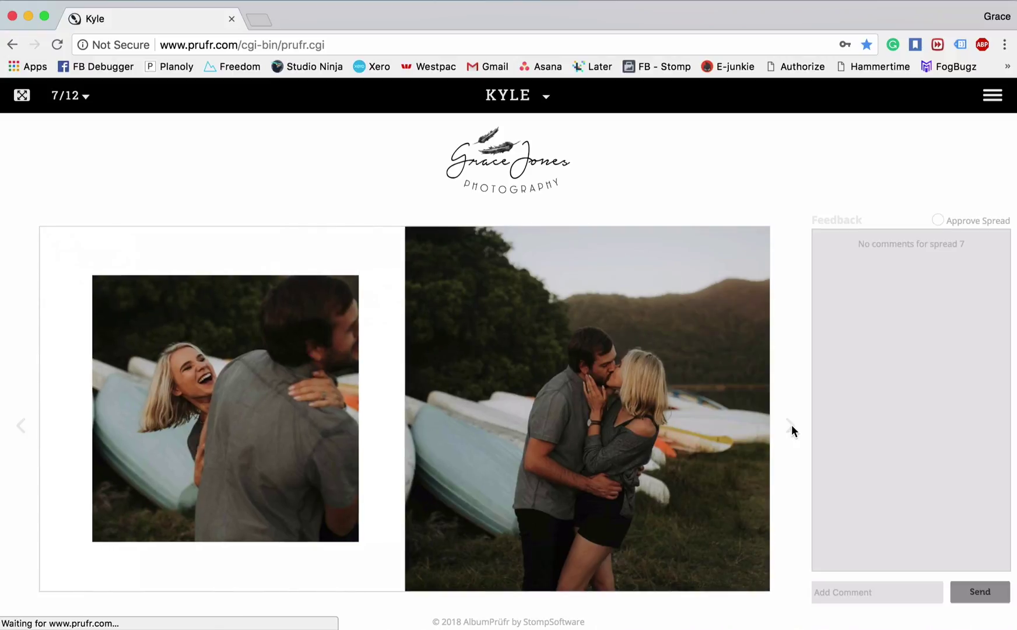
pyautogui.click(879, 586)
pyautogui.write('Can you make the left full page an')
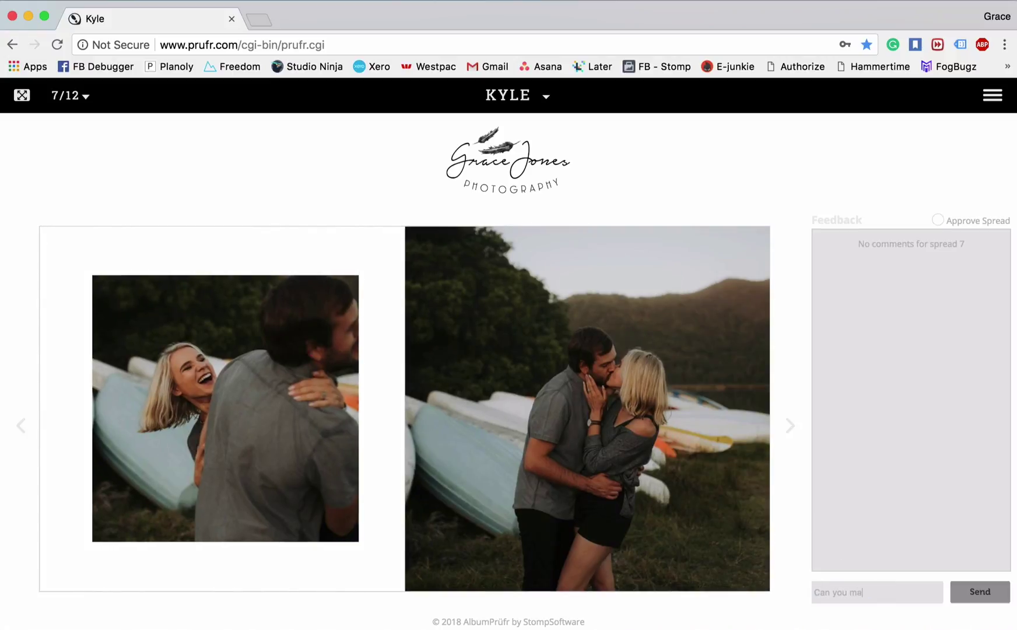
pyautogui.write('d the right smaller like the left?')
pyautogui.press('Return')
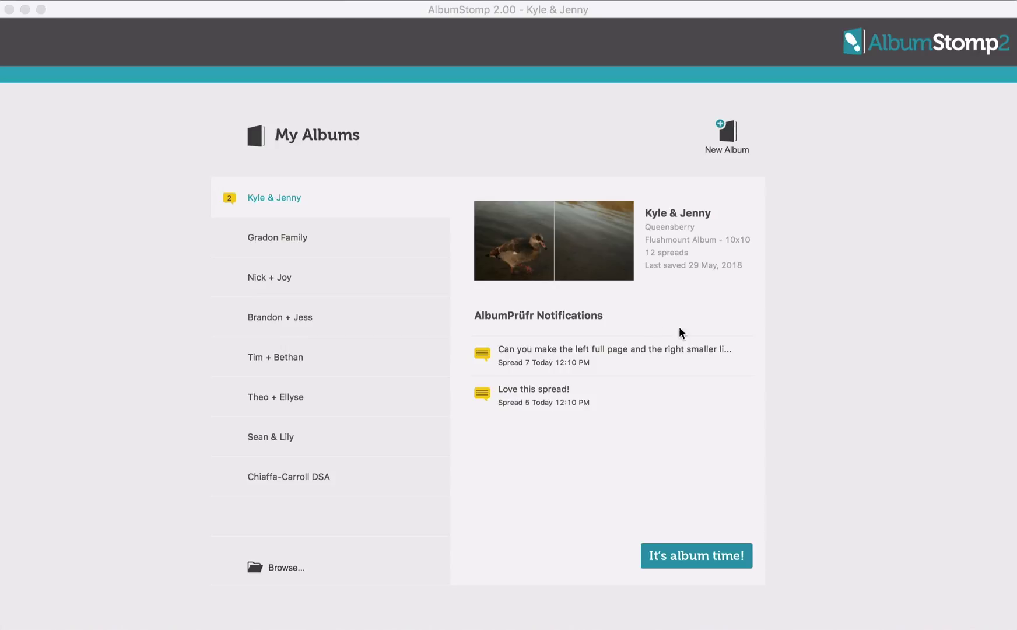
# Open Spread 7 in the editor from its AlbumPrüfr feedback notification
pyautogui.click(483, 354)
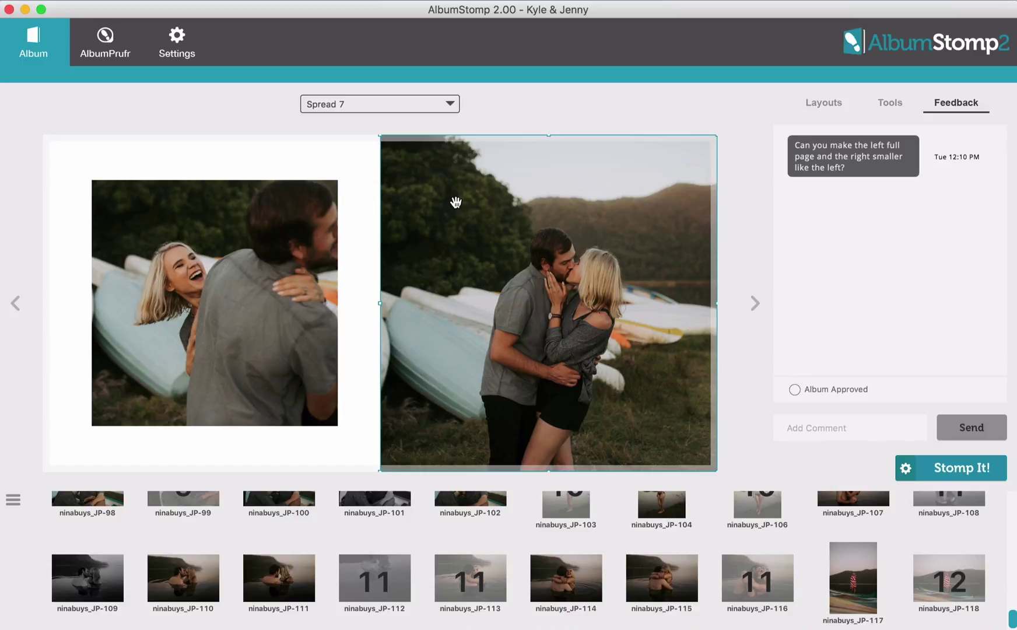
# Swap spread 7's layout so the left photo fills its page and the right is smaller
pyautogui.click(262, 236)
pyautogui.doubleClick(262, 237)
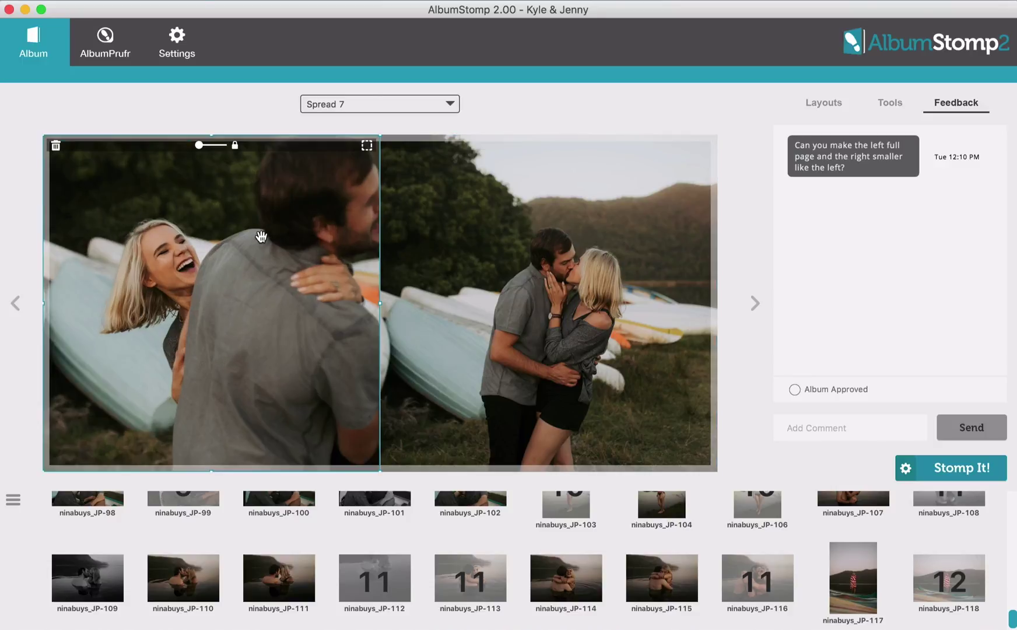
pyautogui.doubleClick(452, 246)
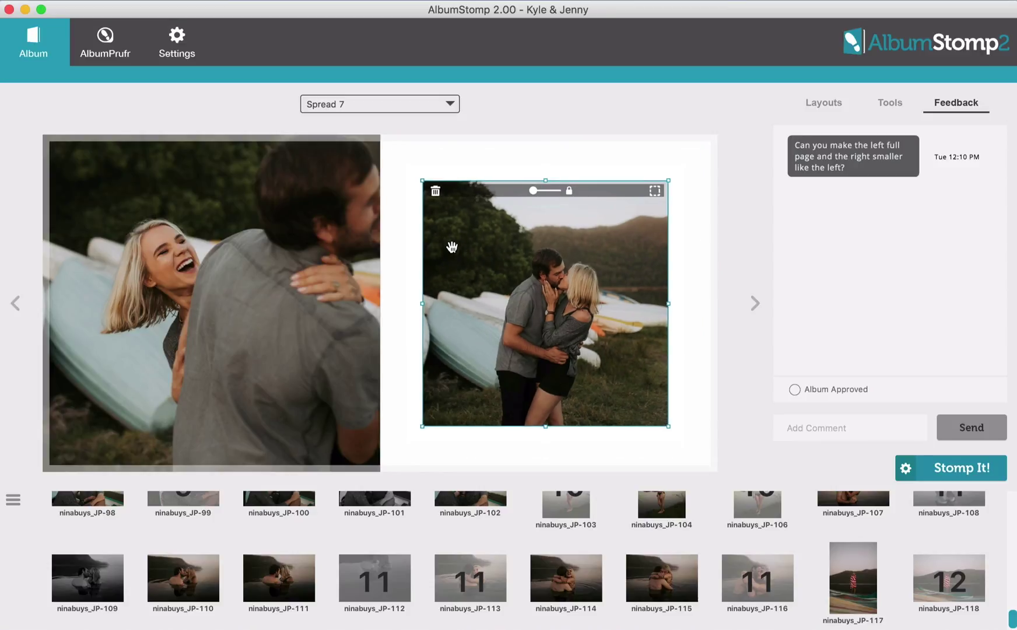
# Reply 'Like this?' to the client's comment on spread 7
pyautogui.click(853, 421)
pyautogui.write('Like this?')
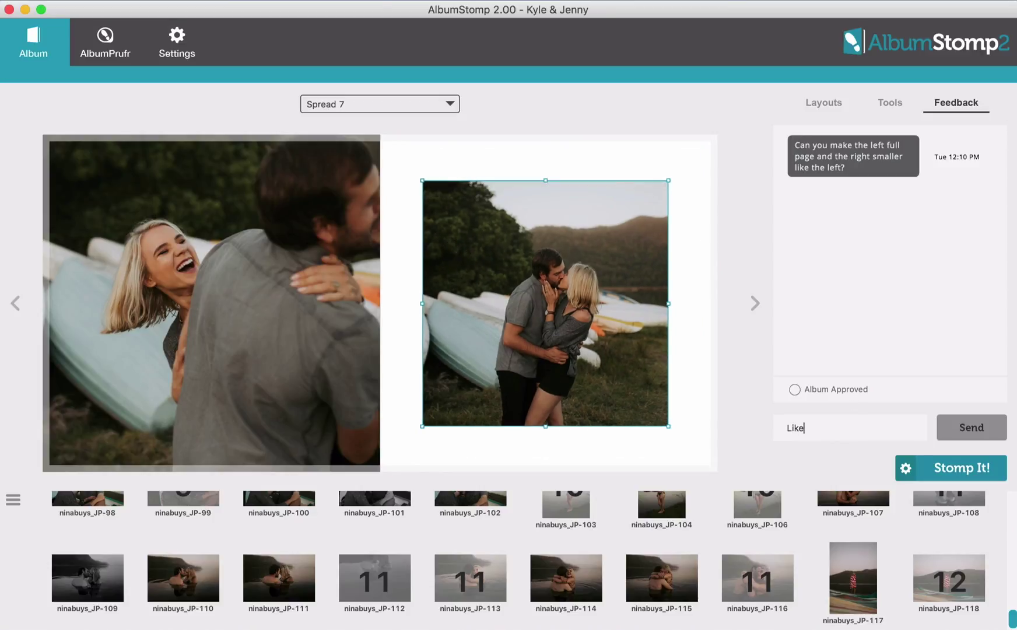
pyautogui.click(980, 433)
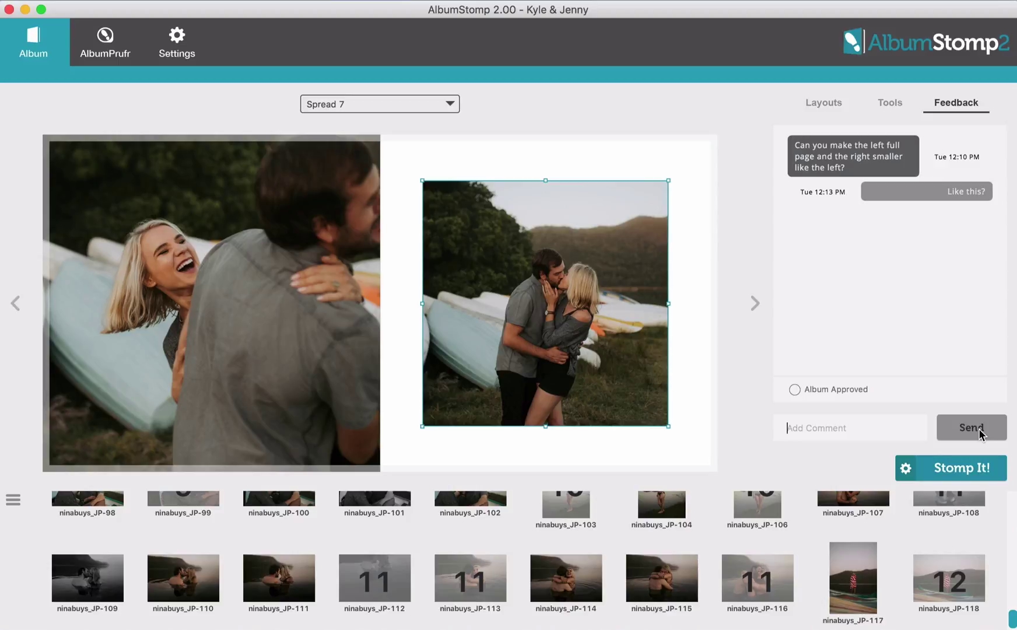
# Switch to spread 5, post the reply 'Me too!!! <3', and open the AlbumPrüfr sync form
pyautogui.click(379, 107)
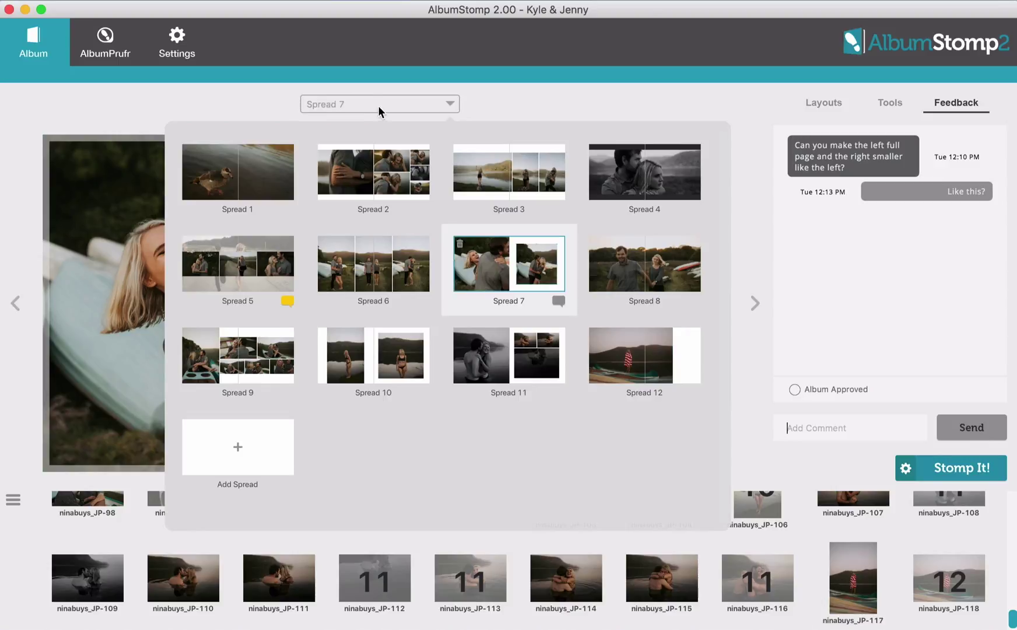
pyautogui.click(287, 301)
pyautogui.click(829, 428)
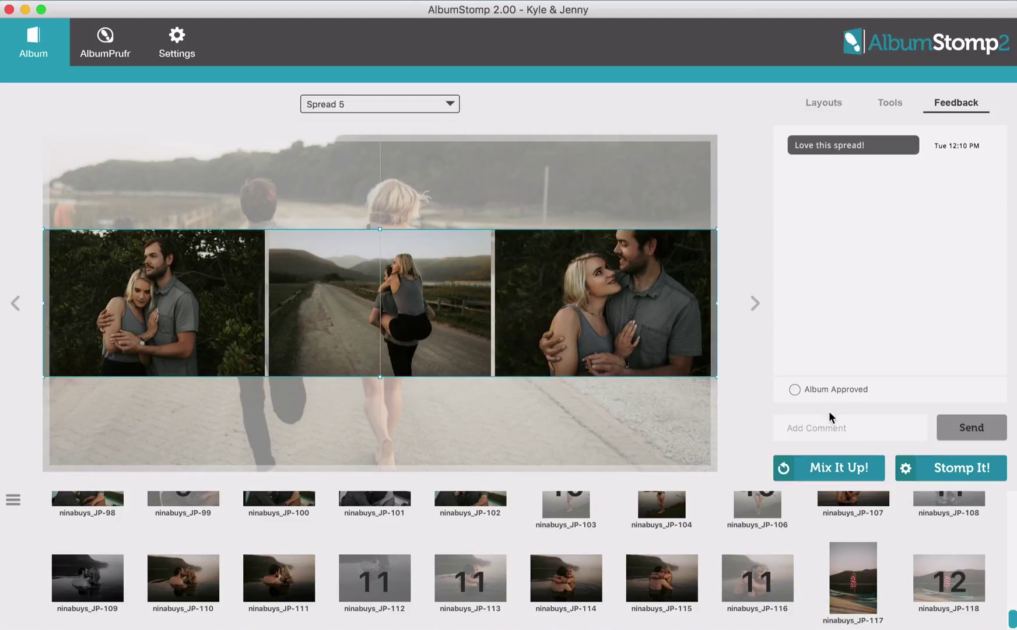
pyautogui.write('Me too!!! <3')
pyautogui.click(976, 429)
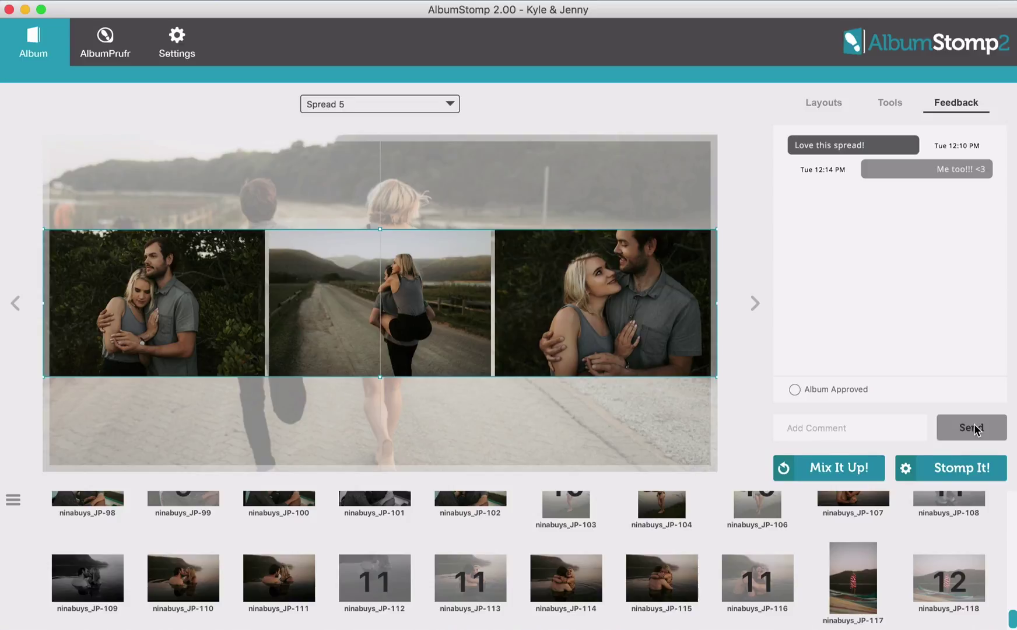
pyautogui.click(103, 35)
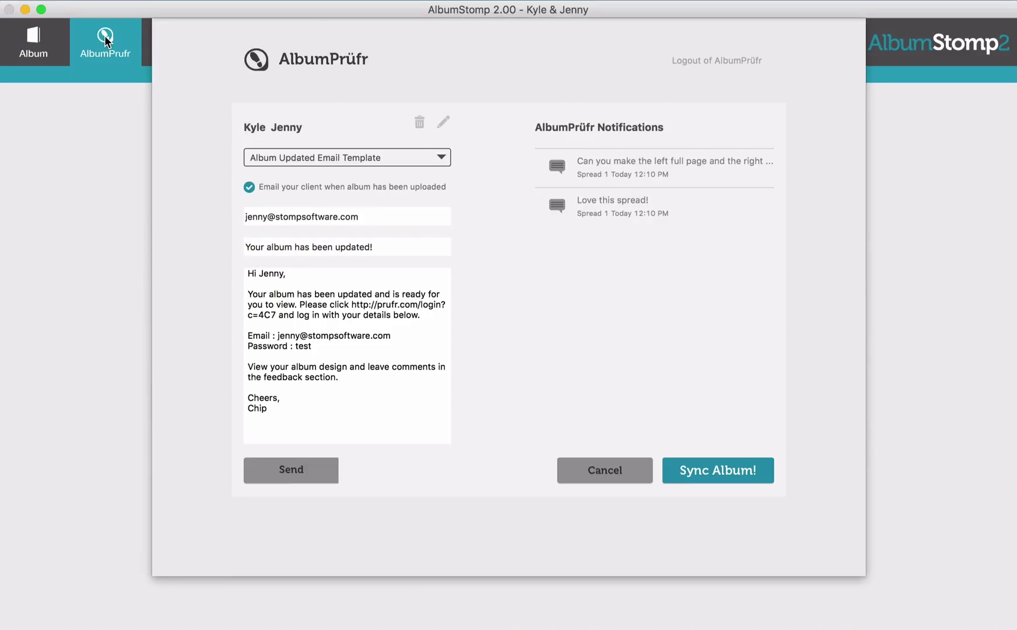
pyautogui.click(442, 124)
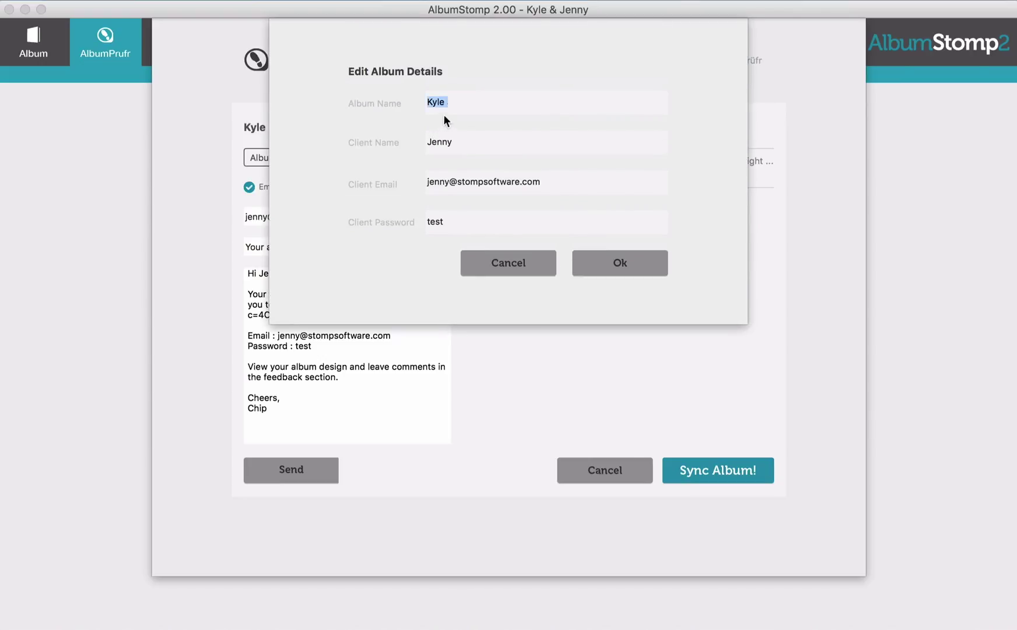
pyautogui.click(461, 102)
pyautogui.click(632, 262)
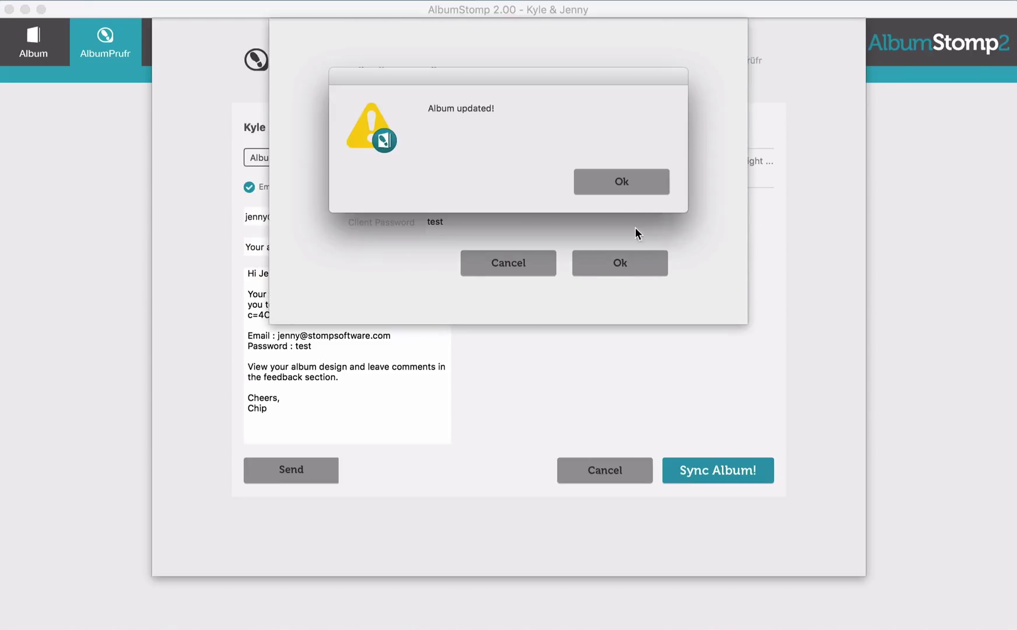
pyautogui.click(635, 182)
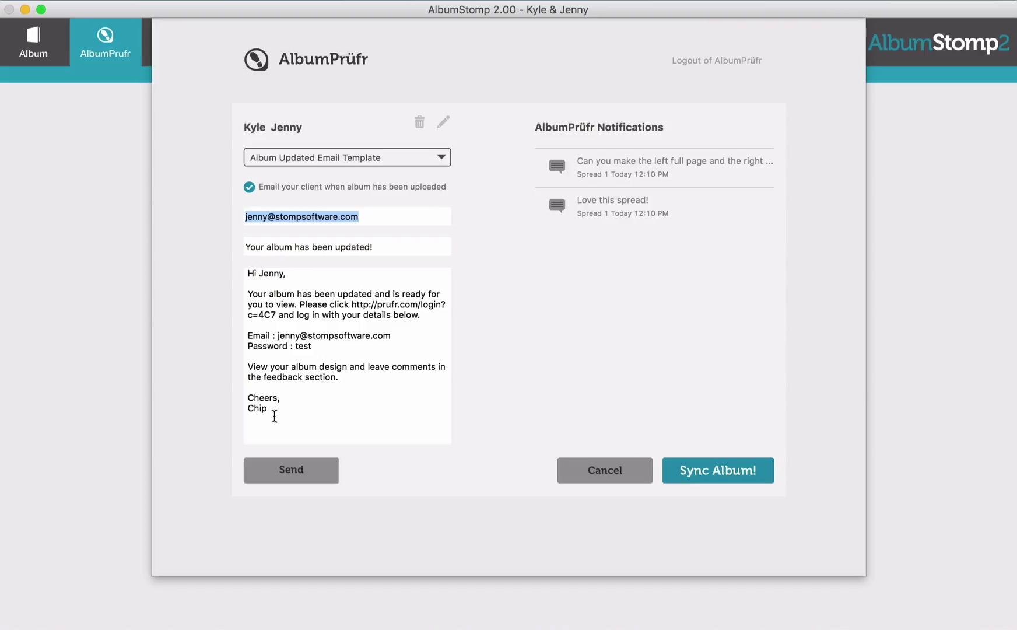
# Replace the 'Cheers' sign-off with 'Enjoy,' plus the sender's name, and sync the album to AlbumPrüfr
pyautogui.moveTo(272, 409); pyautogui.dragTo(229, 397)
pyautogui.write('Enjoy')
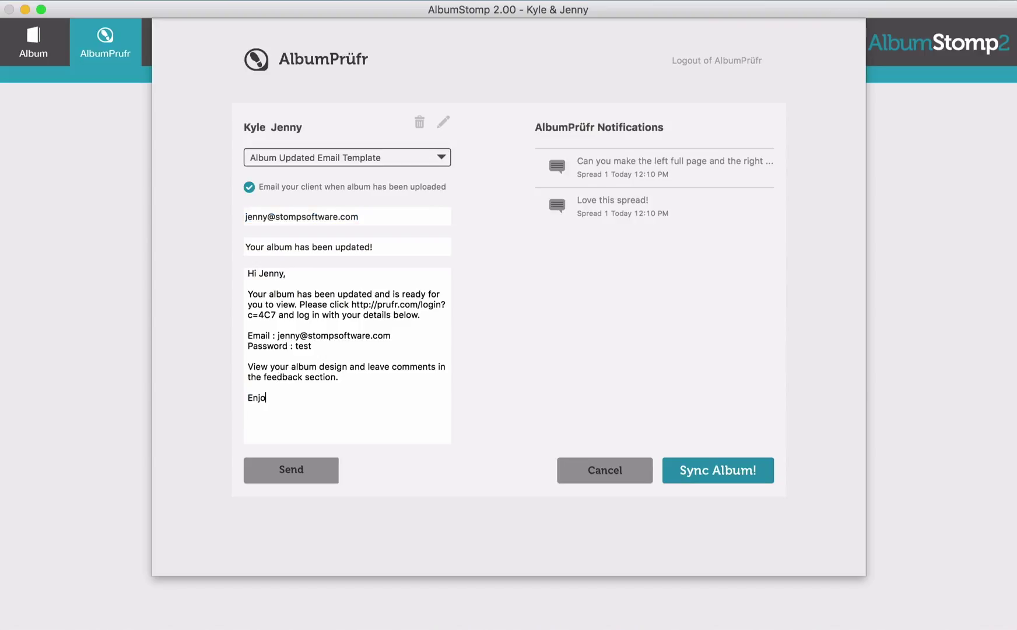
pyautogui.write(',')
pyautogui.press('Return')
pyautogui.write('Grace x')
pyautogui.click(714, 467)
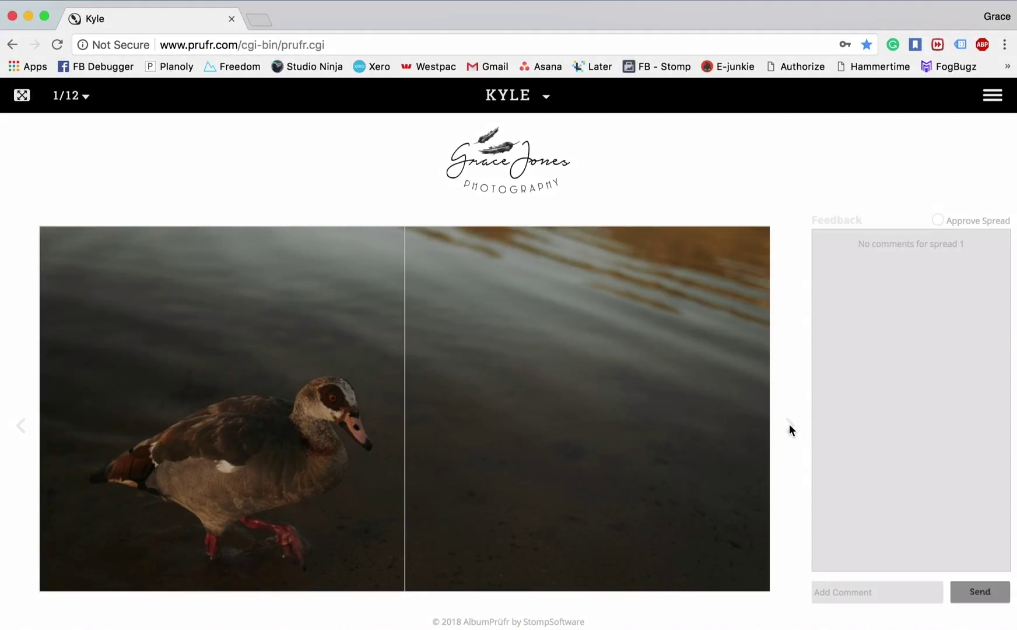
# Advance through the proof spreads to spread 7 of 12
pyautogui.click(789, 423)
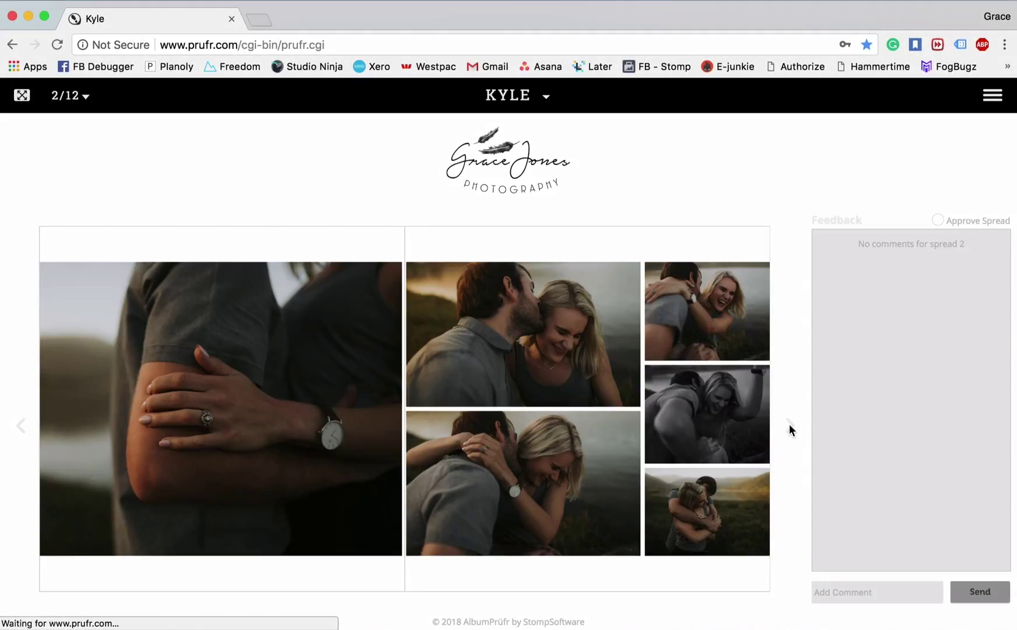
pyautogui.click(790, 426)
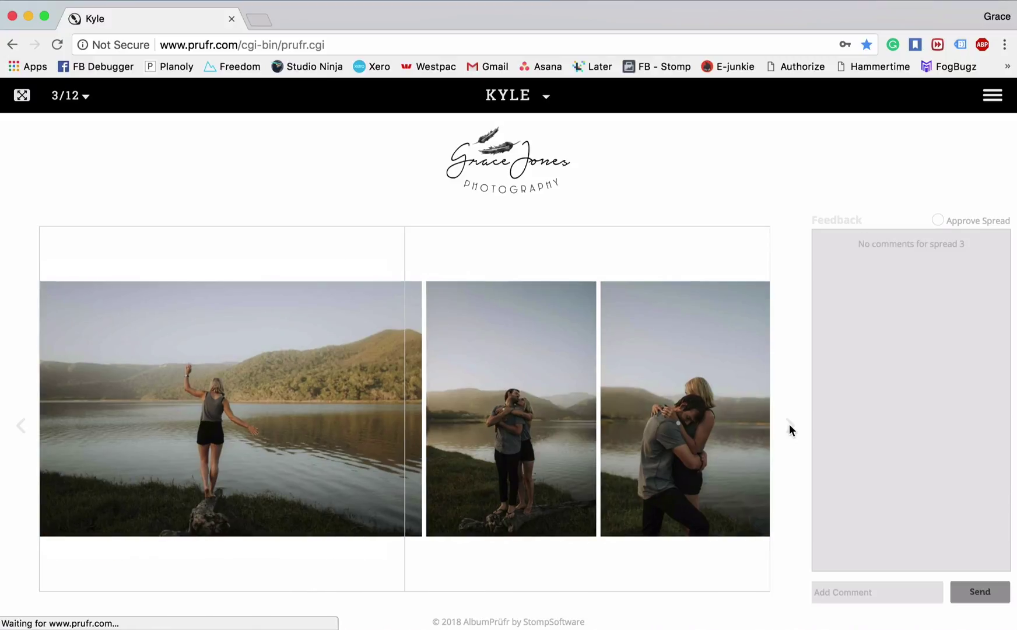
pyautogui.click(789, 425)
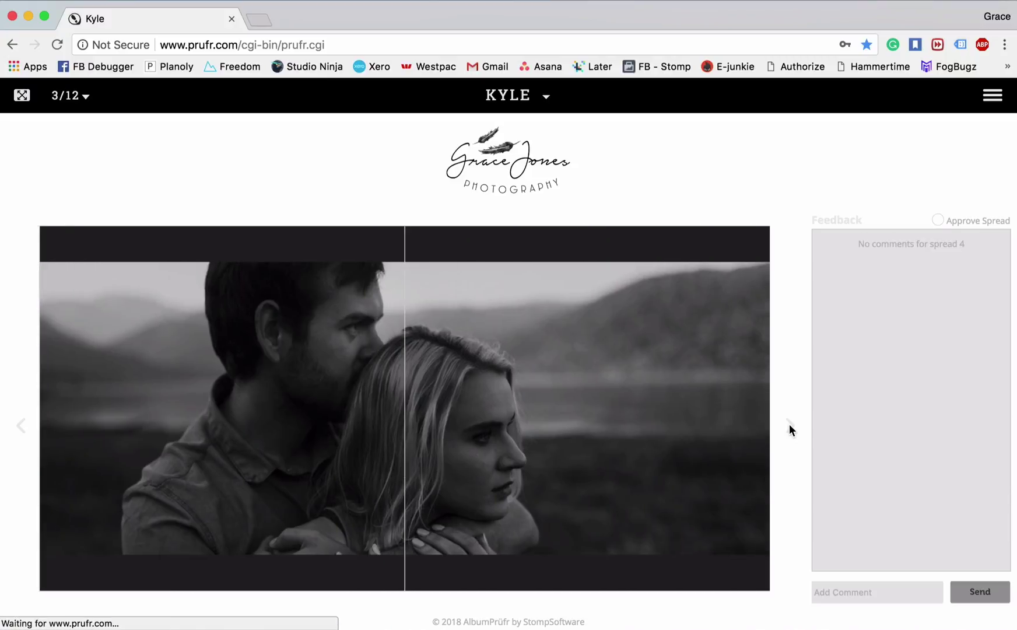
pyautogui.click(789, 426)
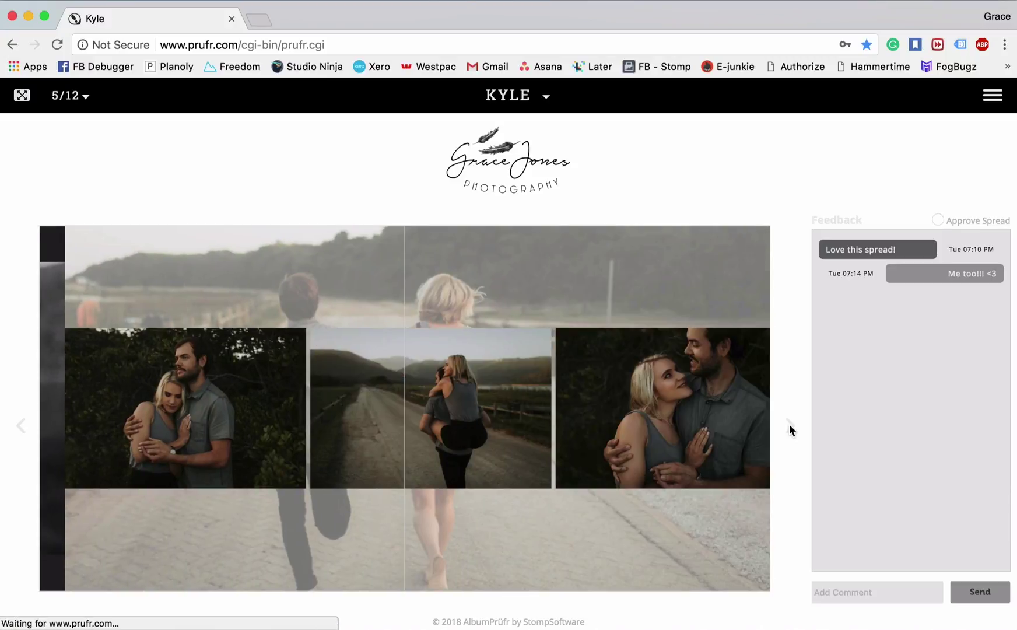
pyautogui.click(789, 425)
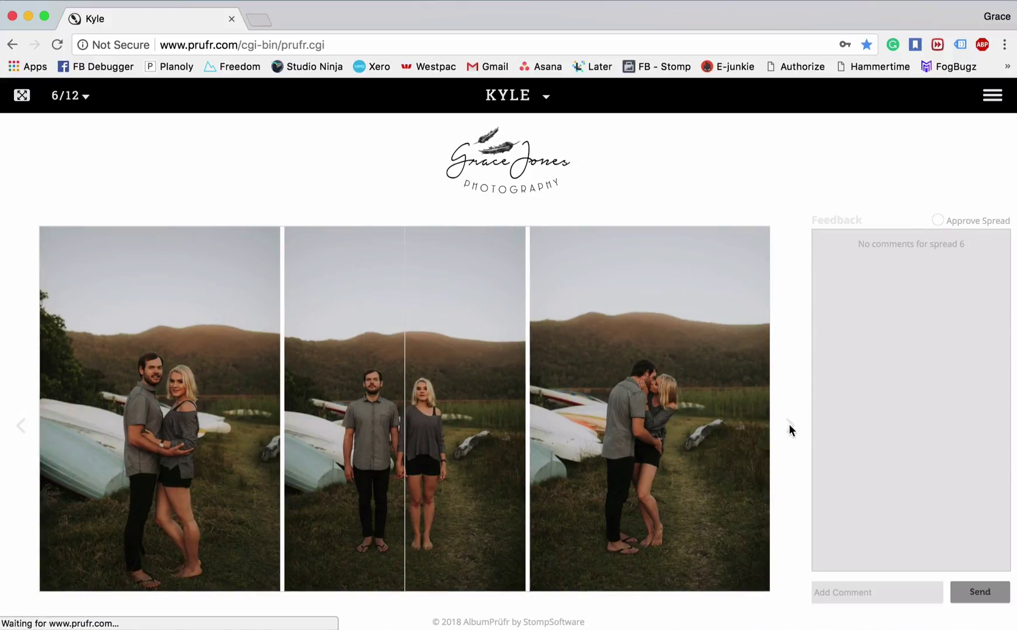
pyautogui.click(789, 426)
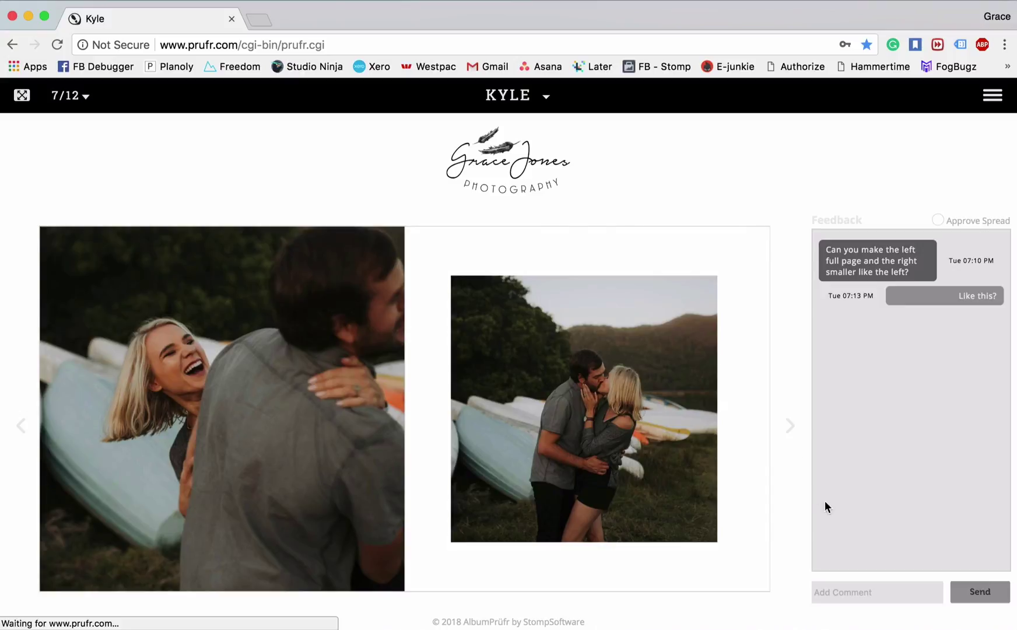
# Post the comment 'Perfect!' on spread 7 and mark the spread approved
pyautogui.click(892, 593)
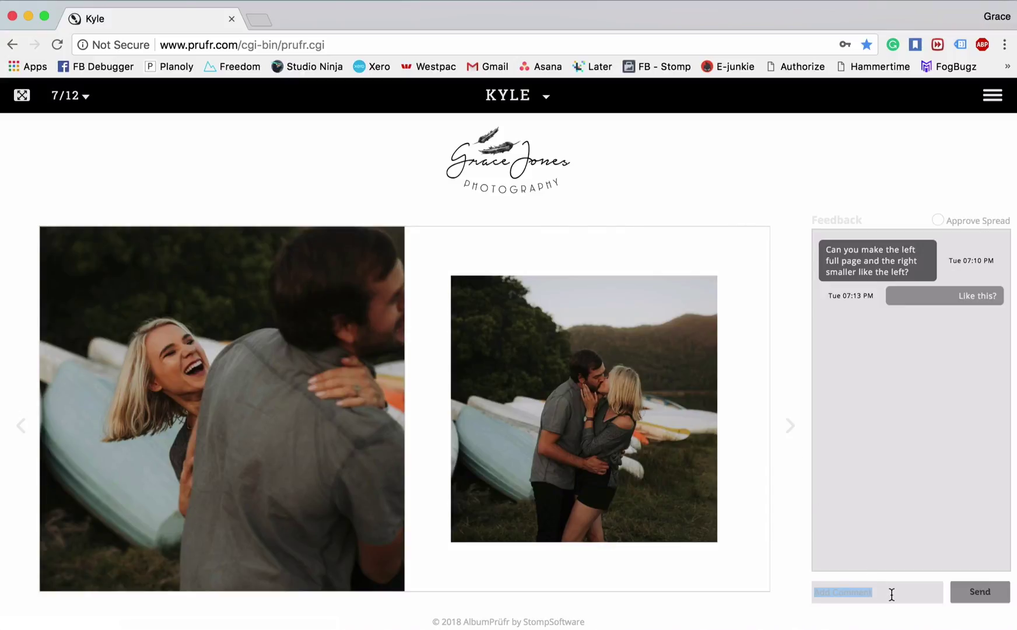
pyautogui.write('Perfect!')
pyautogui.click(991, 592)
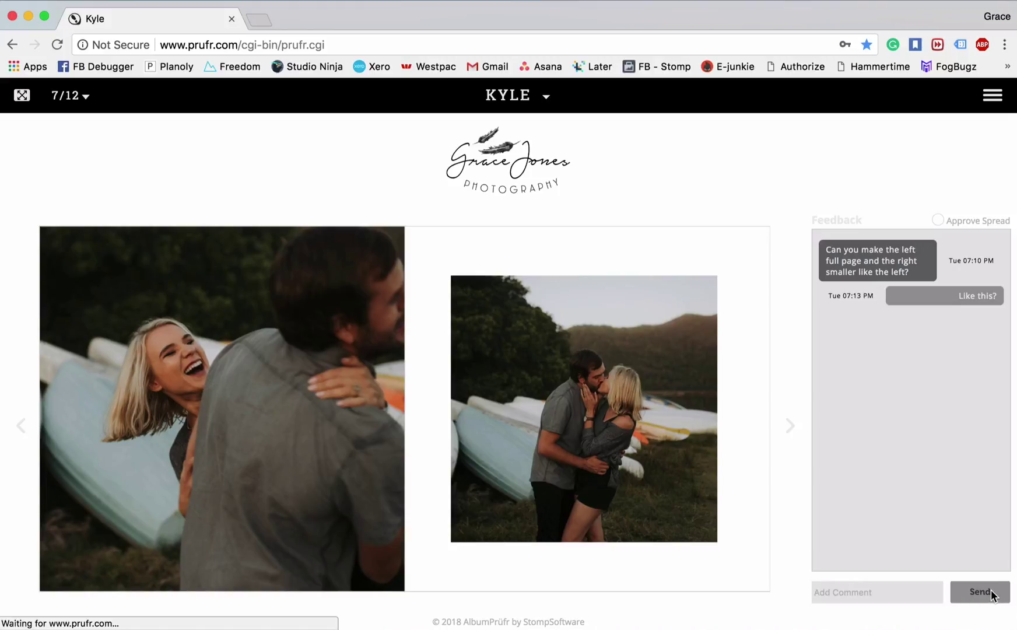
pyautogui.click(938, 220)
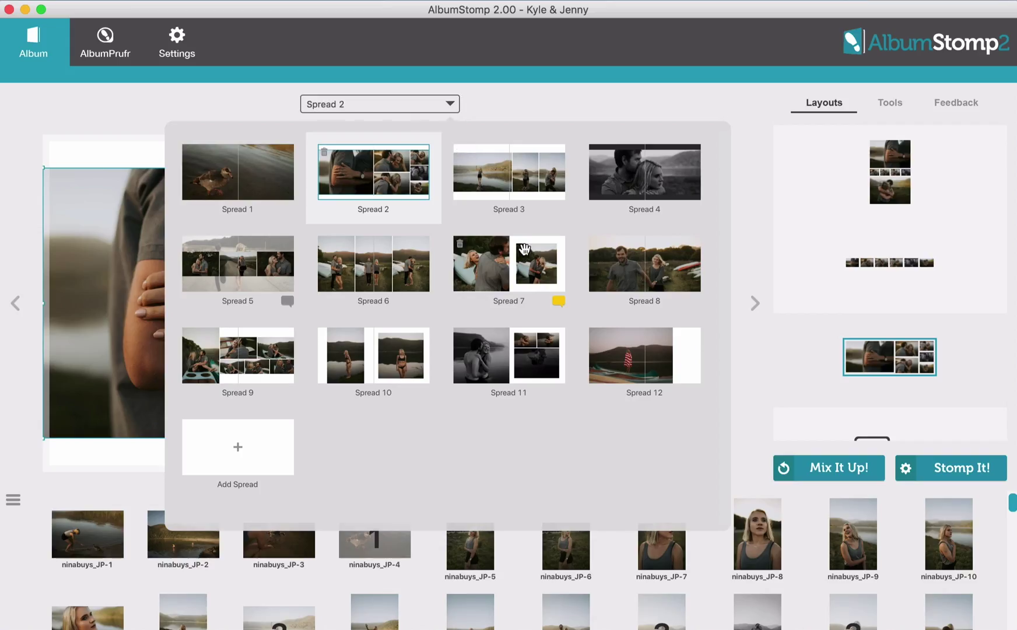
# Show spread 7's client feedback with the 'Perfect!' reply and bring up the Stomp It! output options
pyautogui.click(524, 249)
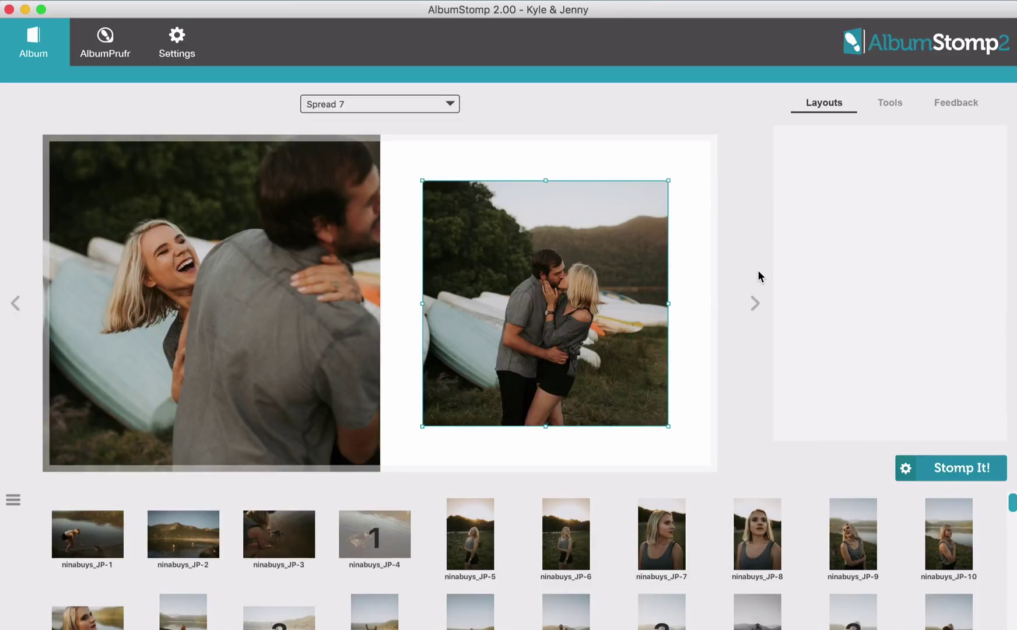
pyautogui.click(954, 102)
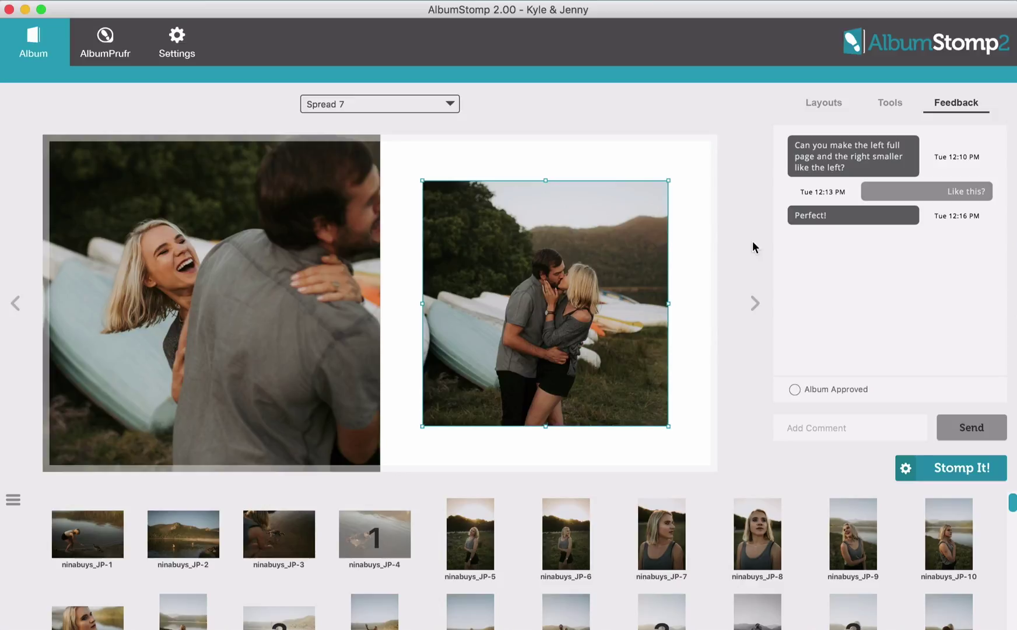
pyautogui.click(907, 470)
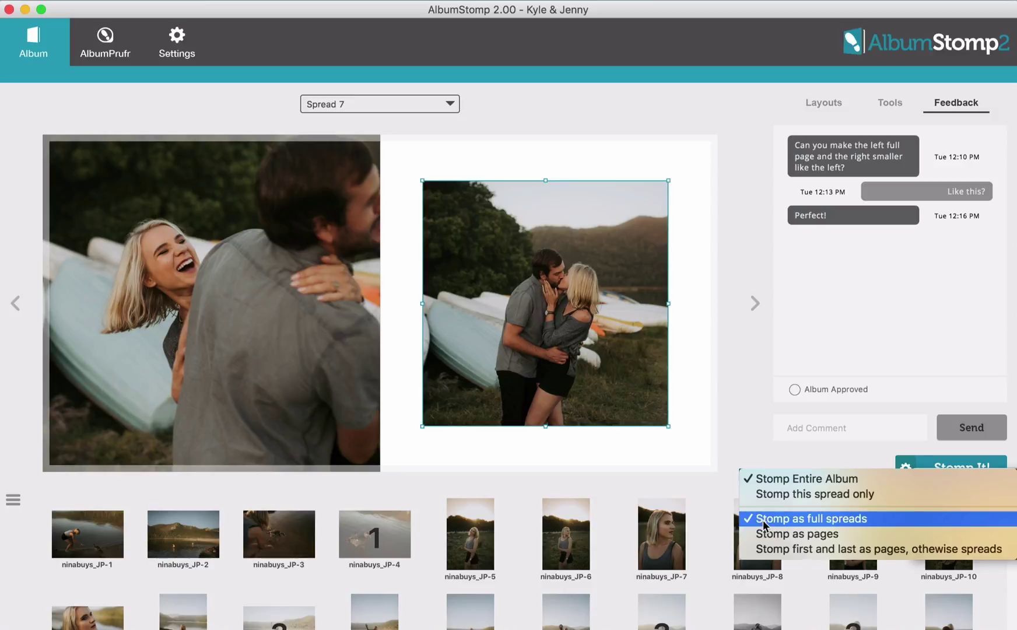
# Keep the stomp output as the entire album in full spreads
pyautogui.click(762, 479)
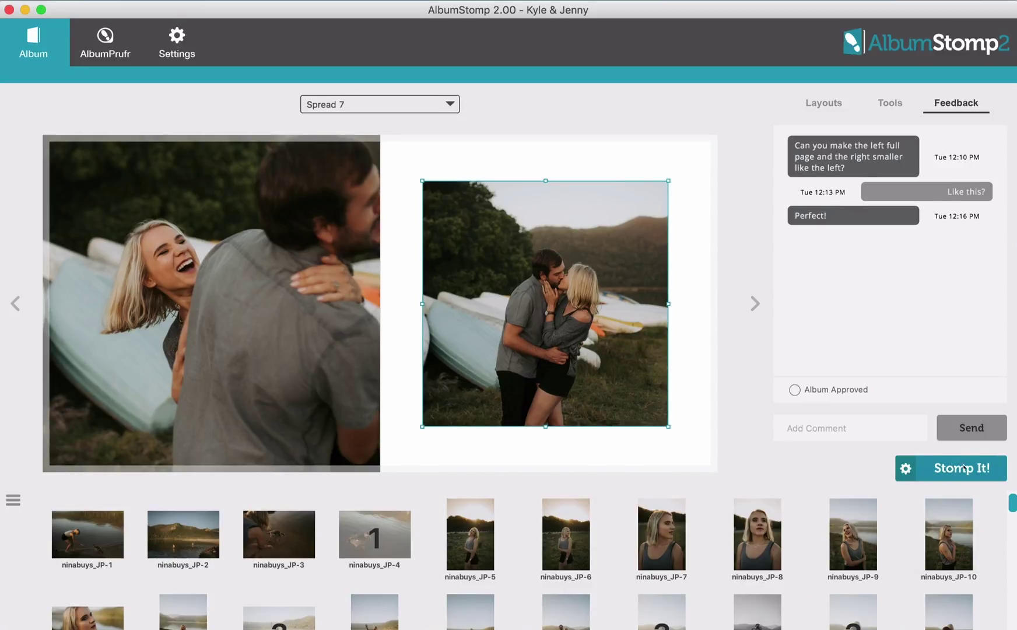